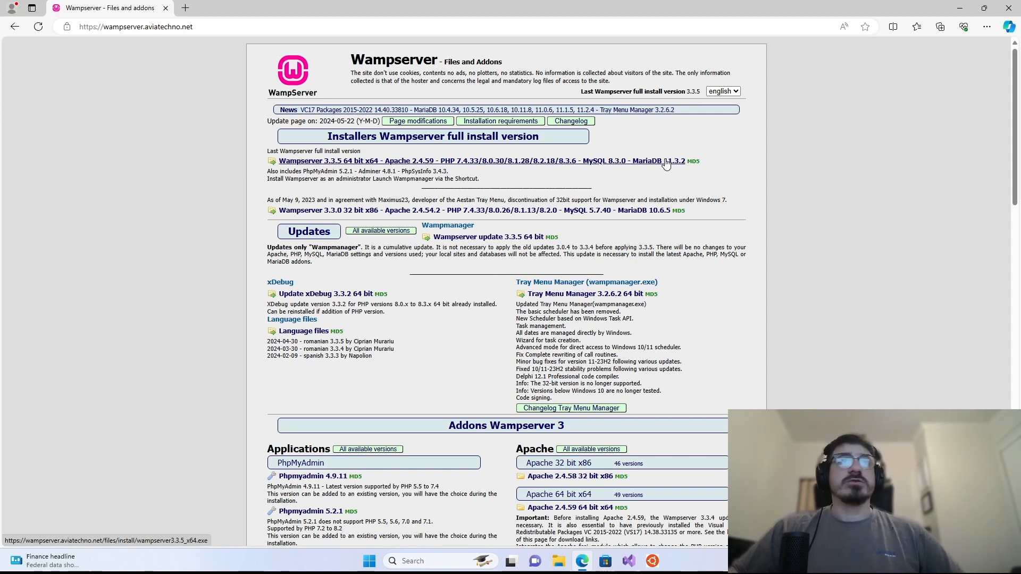
- Download the Wampserver 3.3.5 x64 installer and run it, approving the administrator prompt
left_click(357, 160)
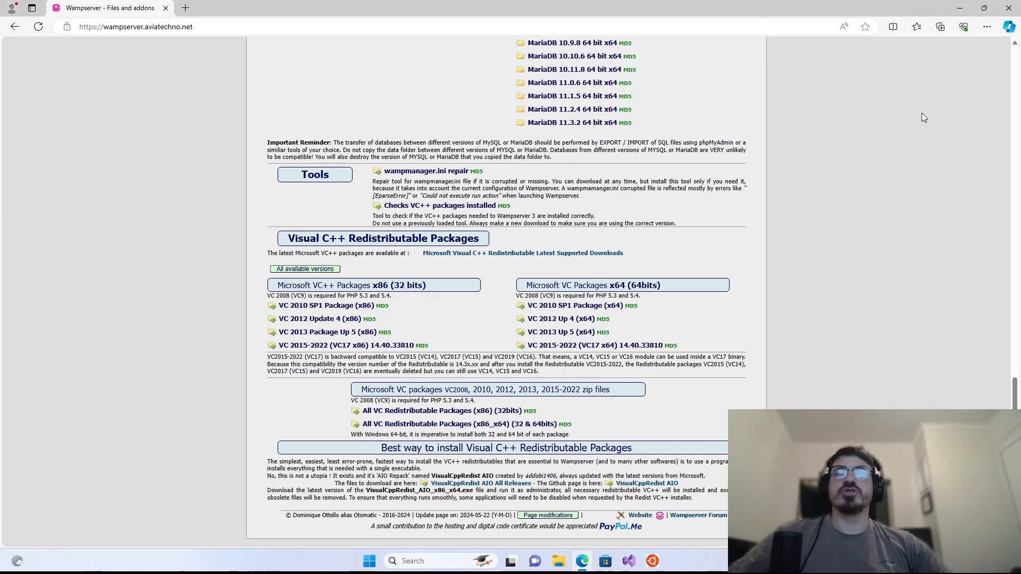
left_click(985, 27)
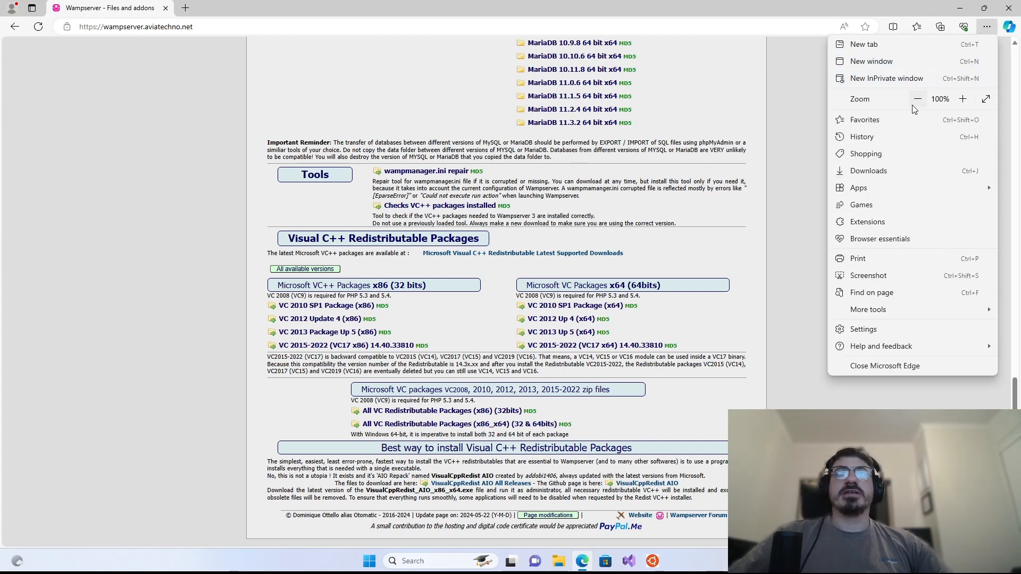
left_click(901, 172)
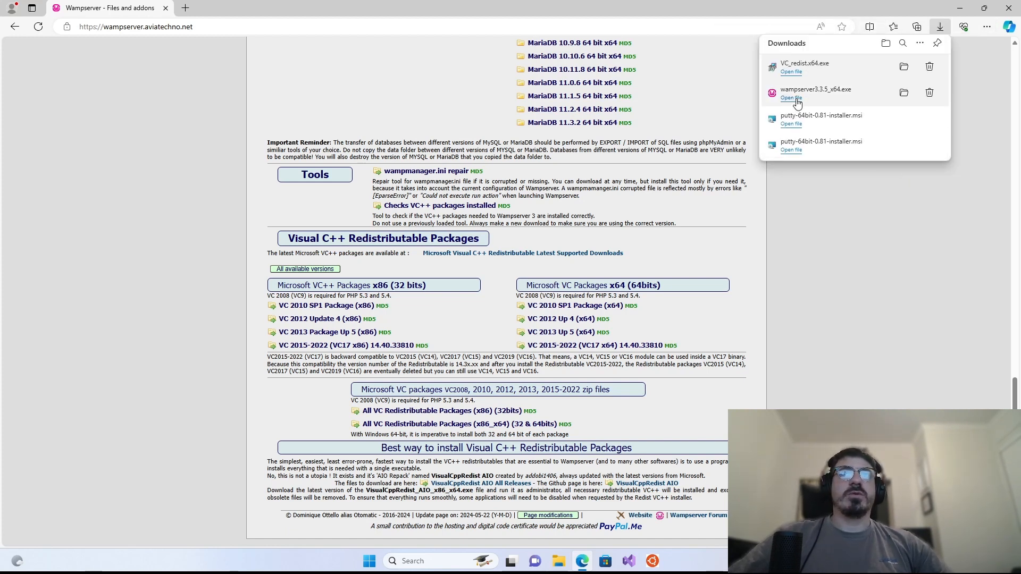
left_click(793, 123)
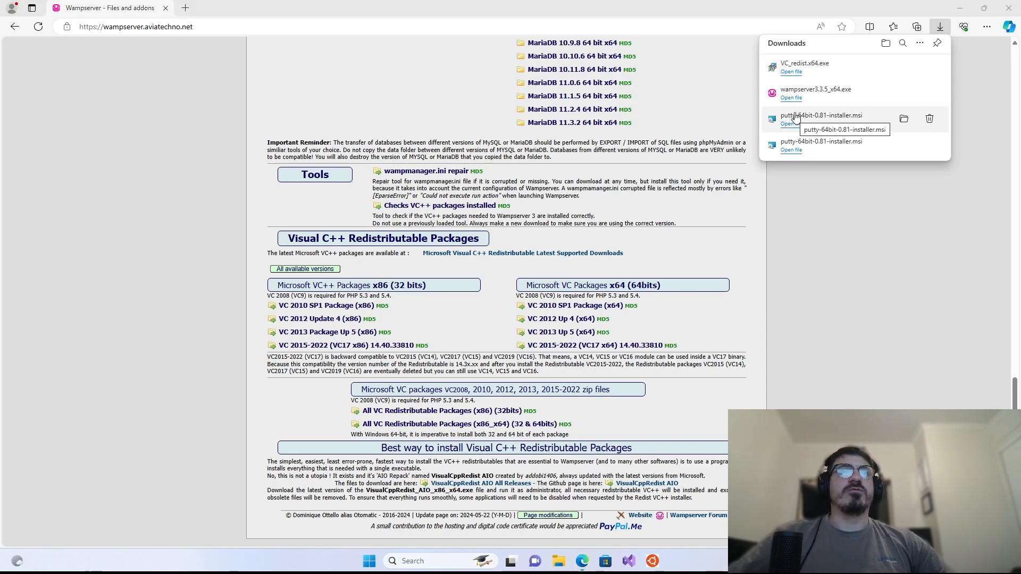
left_click(795, 95)
left_click(458, 372)
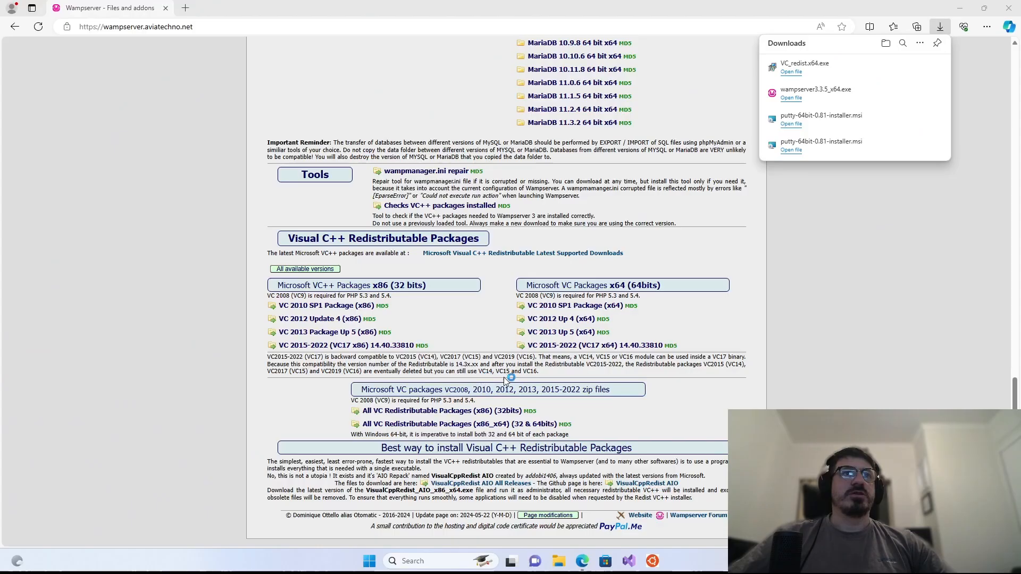
- Choose English, accept the license agreement and advance through the setup pages
left_click(535, 309)
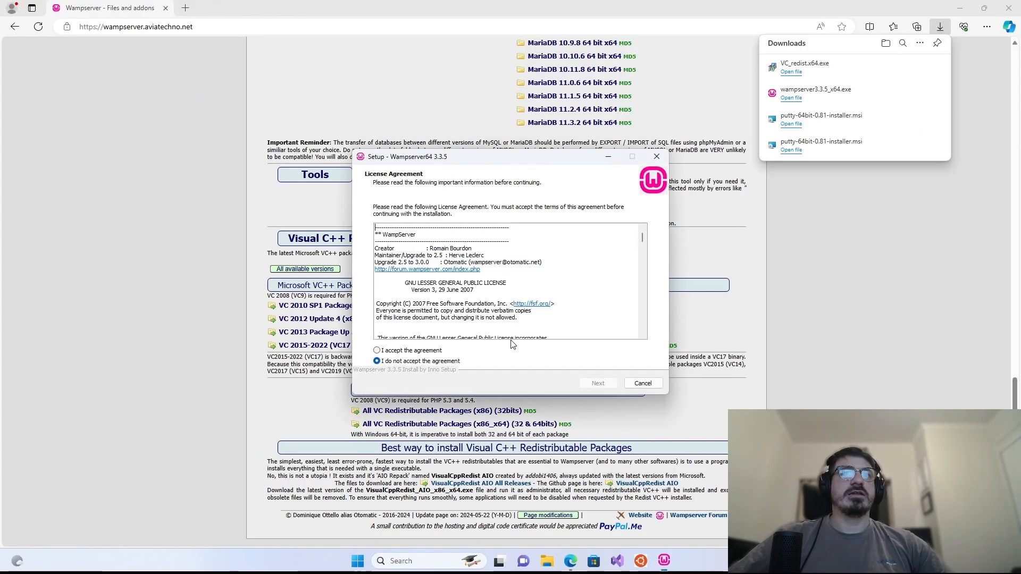
scroll(425, 335, "down", 8)
left_click(409, 350)
left_click(598, 382)
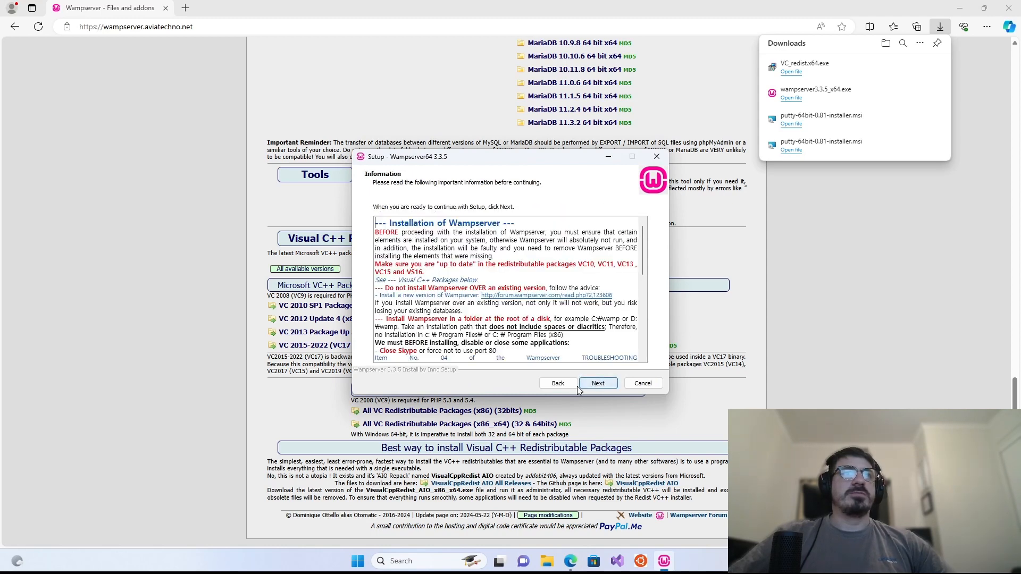
left_click(596, 383)
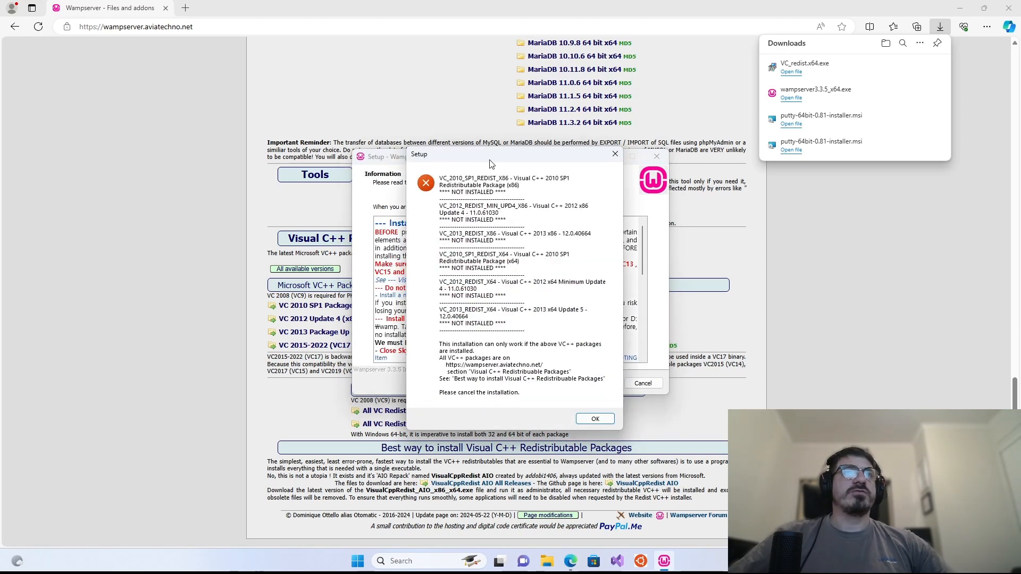
- Dismiss the missing Visual C++ packages error, exit Setup, and select the note about files to download
left_click_drag(490, 160, 564, 119)
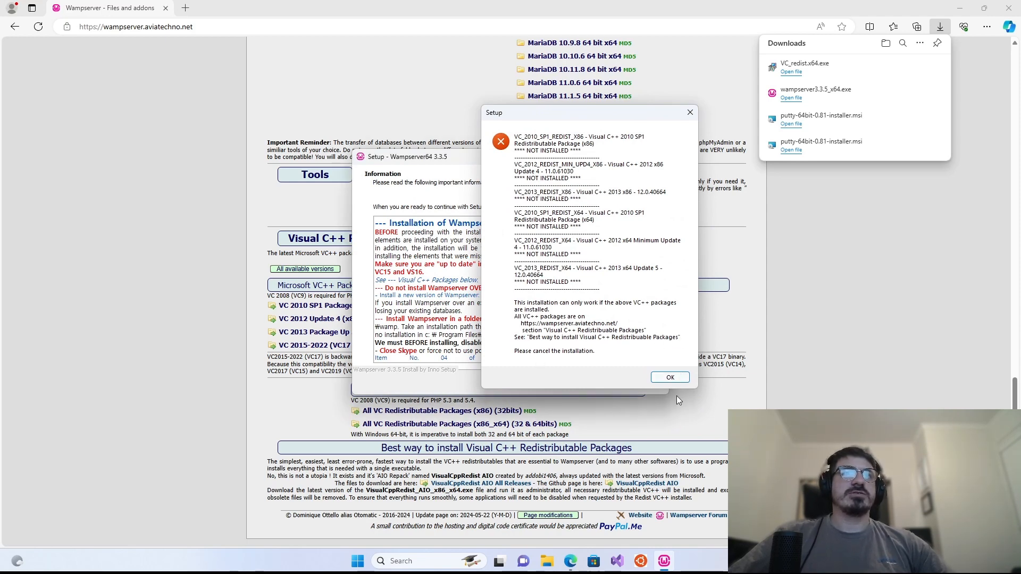
left_click(670, 377)
left_click(649, 383)
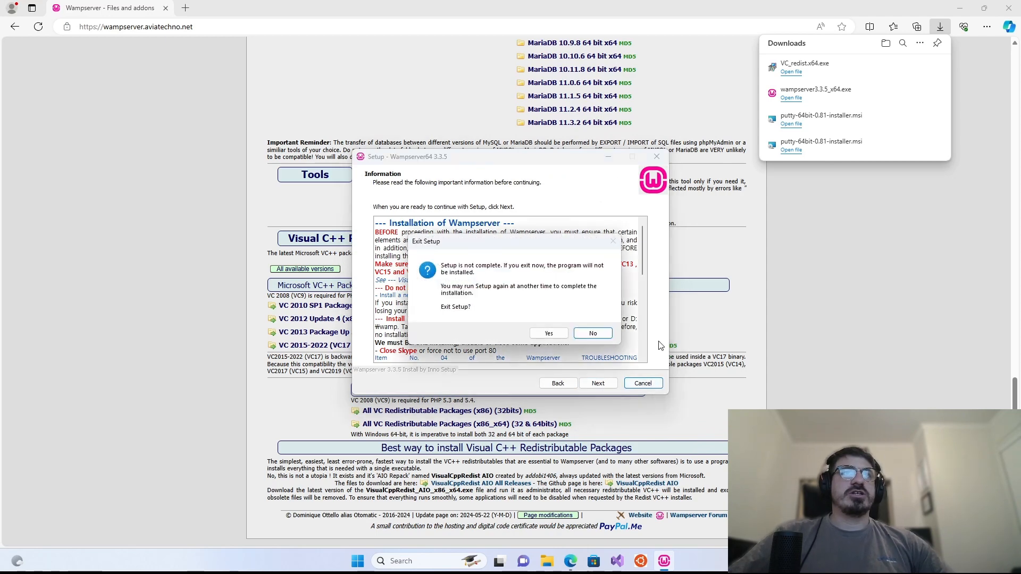
left_click(553, 336)
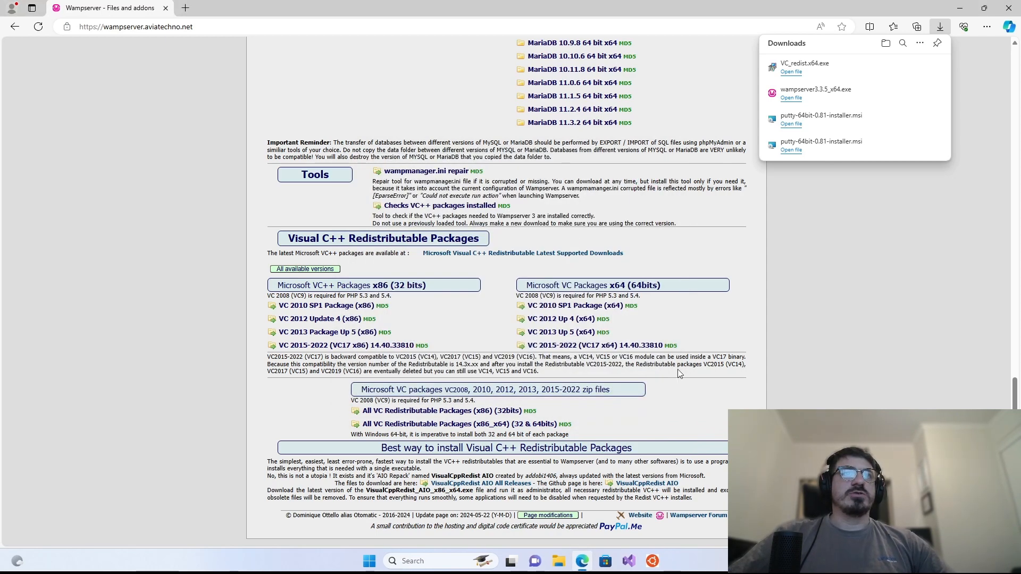
left_click_drag(336, 483, 406, 484)
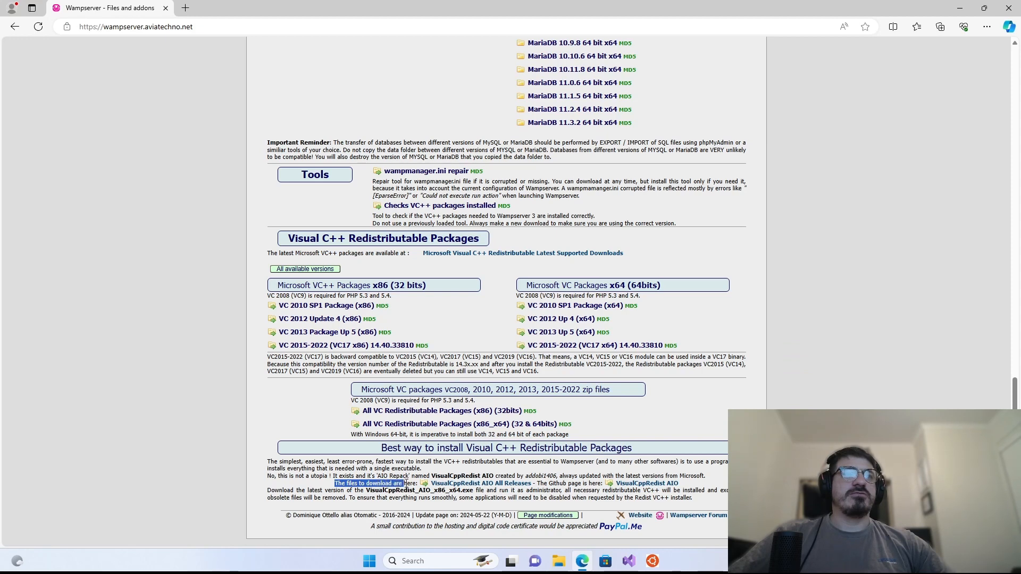
- Download VisualCppRedist_AIO_x86_x64.exe from the vcredist v0.82.0 release and start installing it
left_click(465, 486)
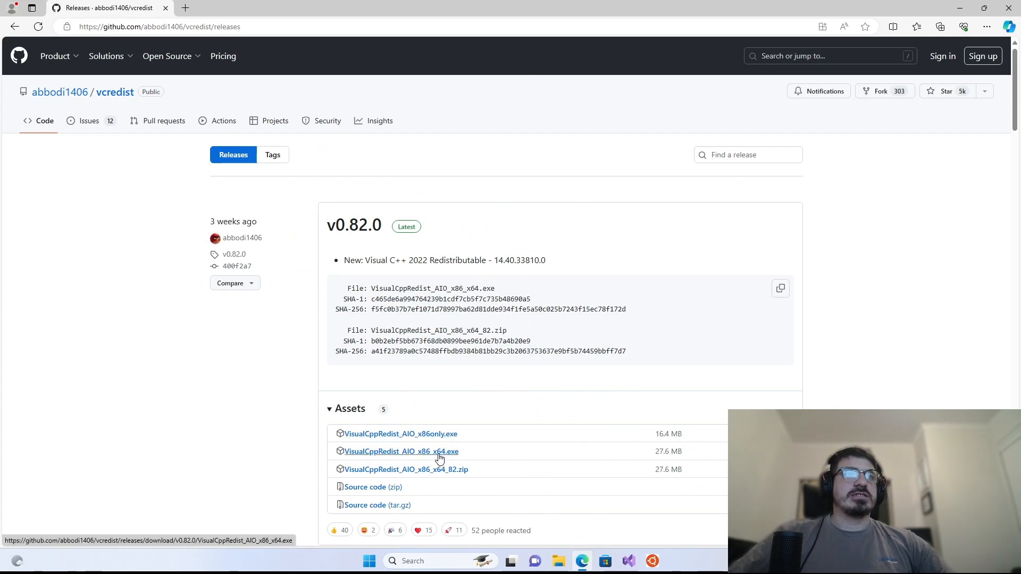
left_click(448, 452)
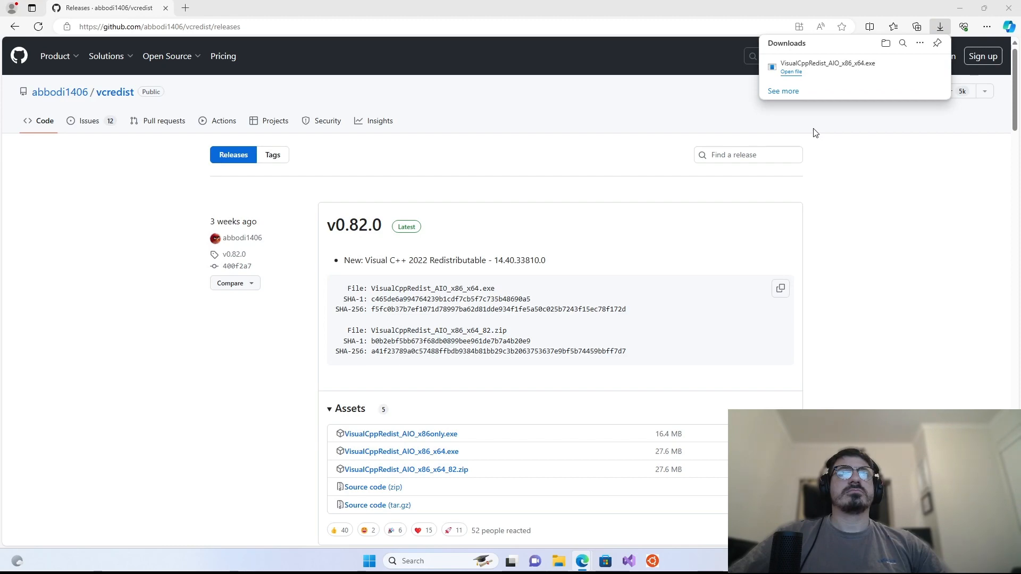
left_click(790, 72)
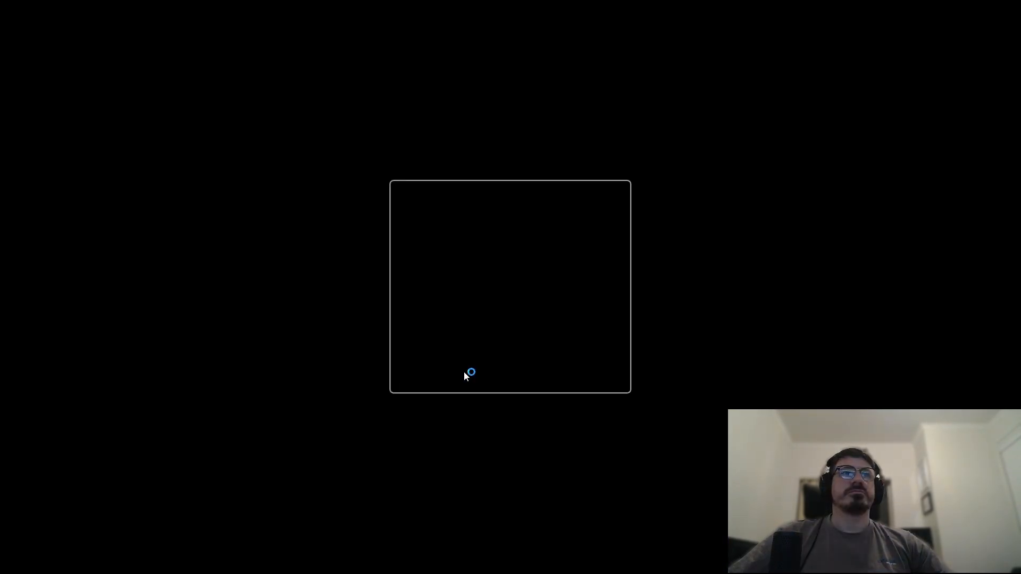
left_click(456, 371)
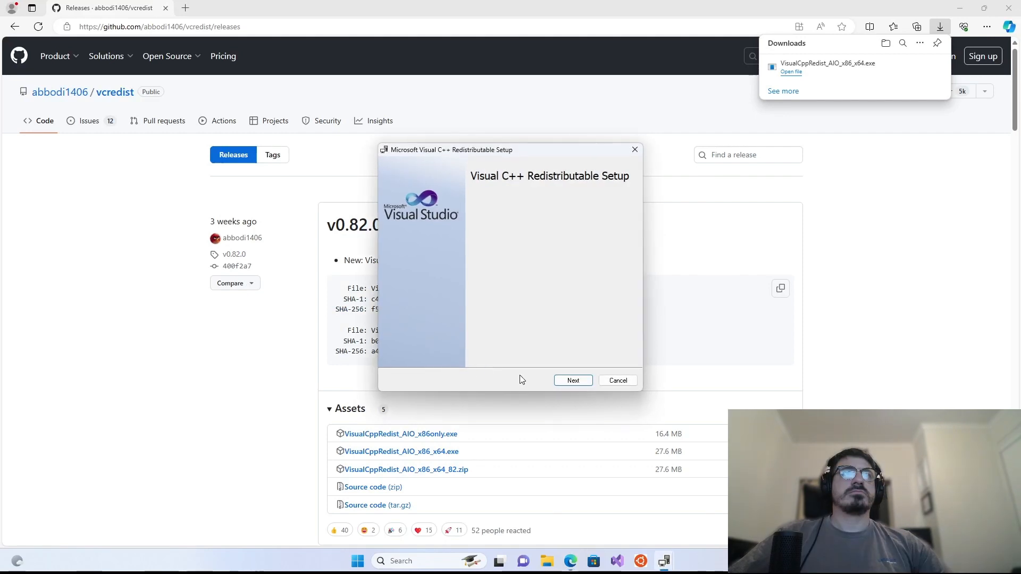
left_click(571, 381)
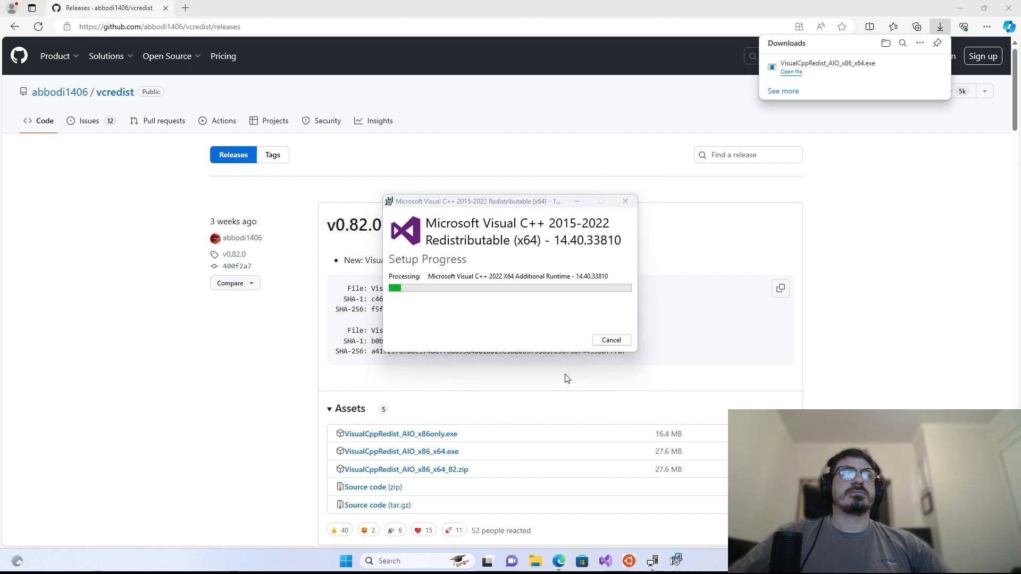
scroll(566, 378, "down", 3)
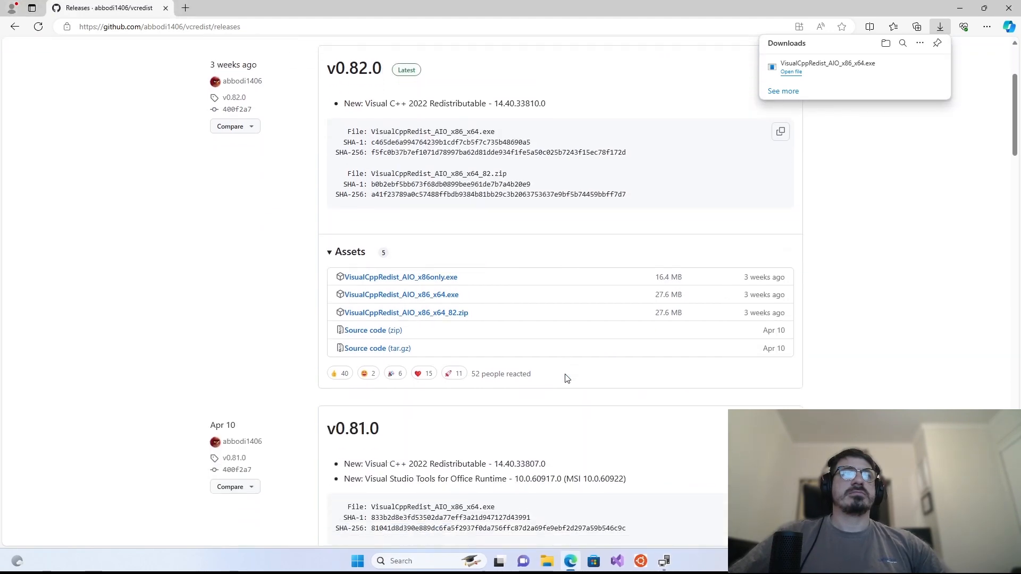
scroll(567, 379, "down", 3)
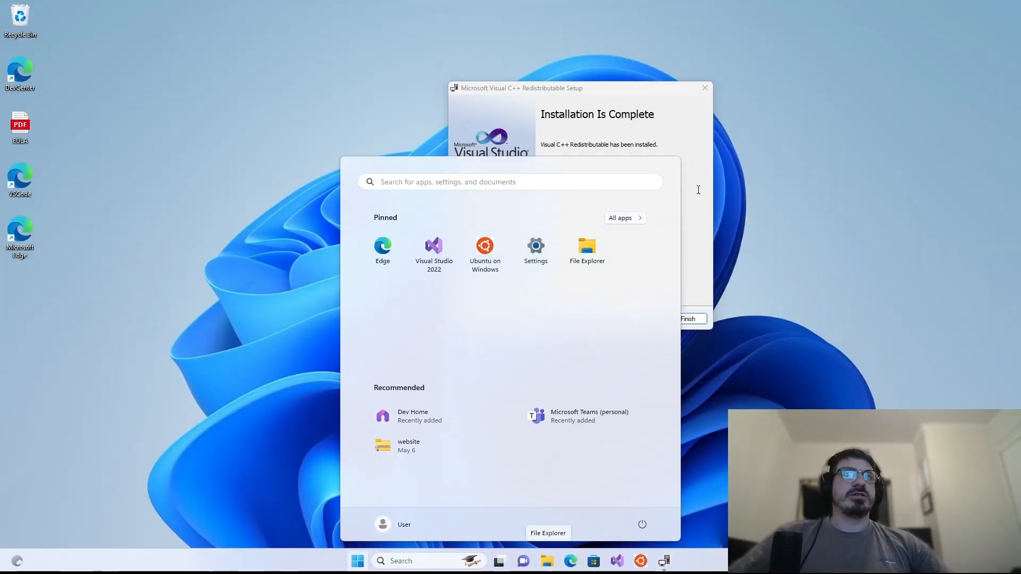
- Finish the Visual C++ Redistributable setup and show the Downloads folder in File Explorer
left_click(698, 189)
left_click(674, 319)
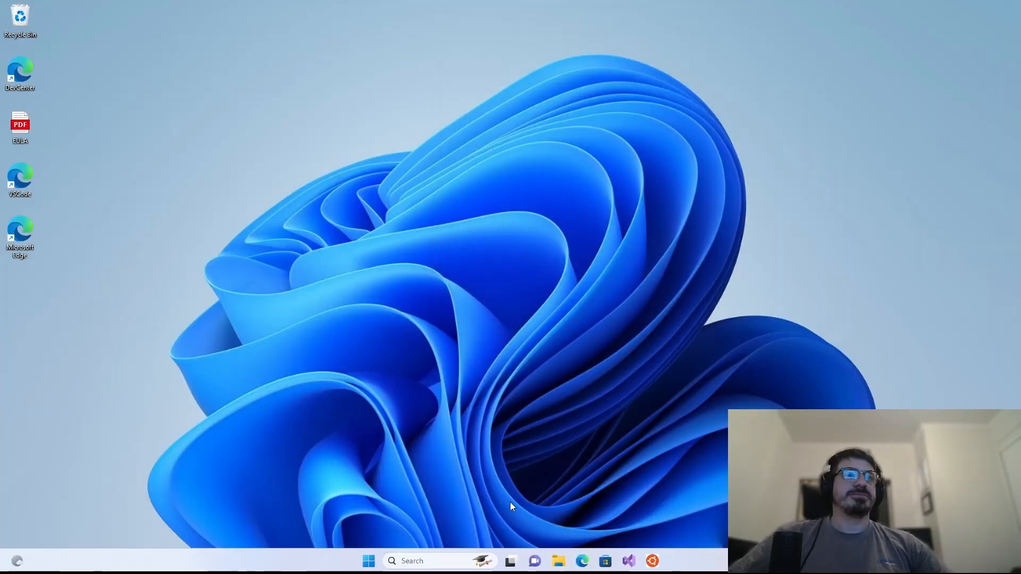
left_click(558, 560)
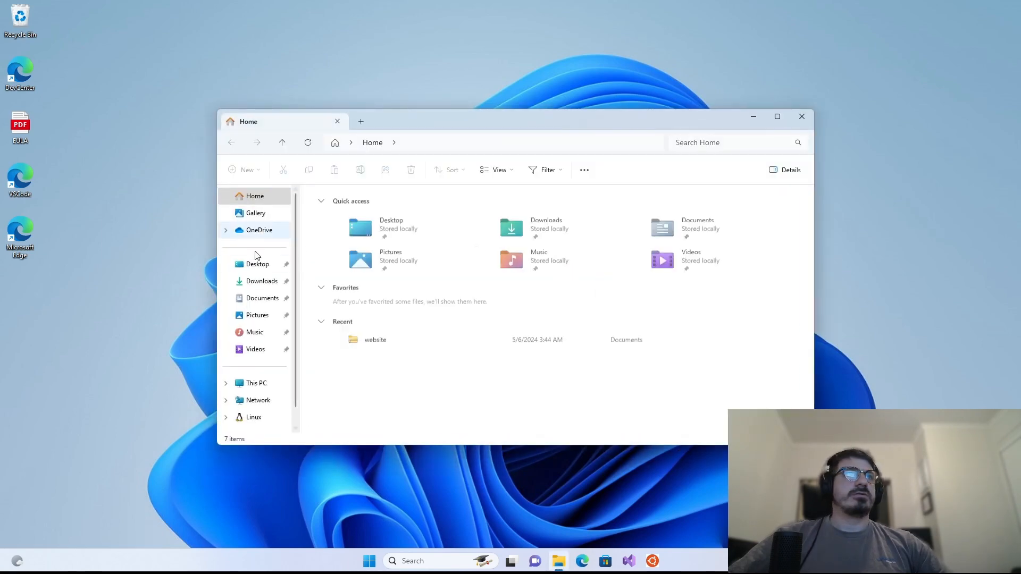
left_click(260, 281)
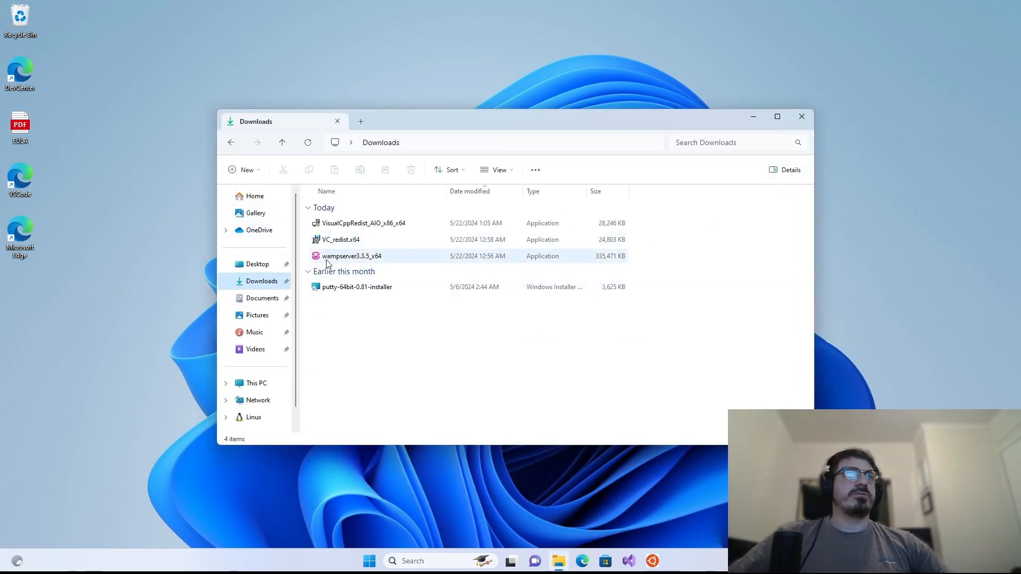
- Relaunch wampserver3.3.5_x64 with admin approval, choose English and accept the license
double_click(327, 258)
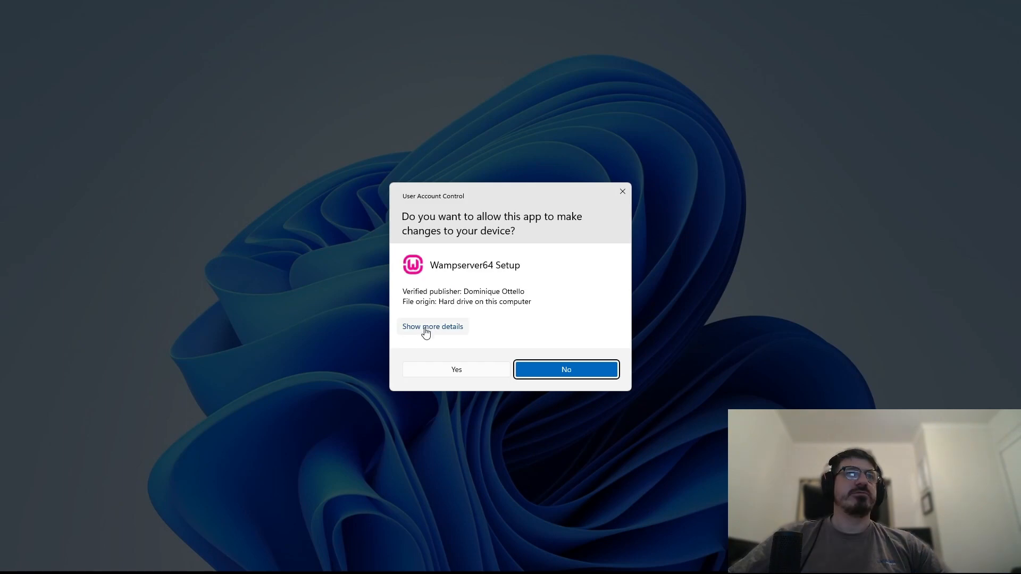
left_click(422, 367)
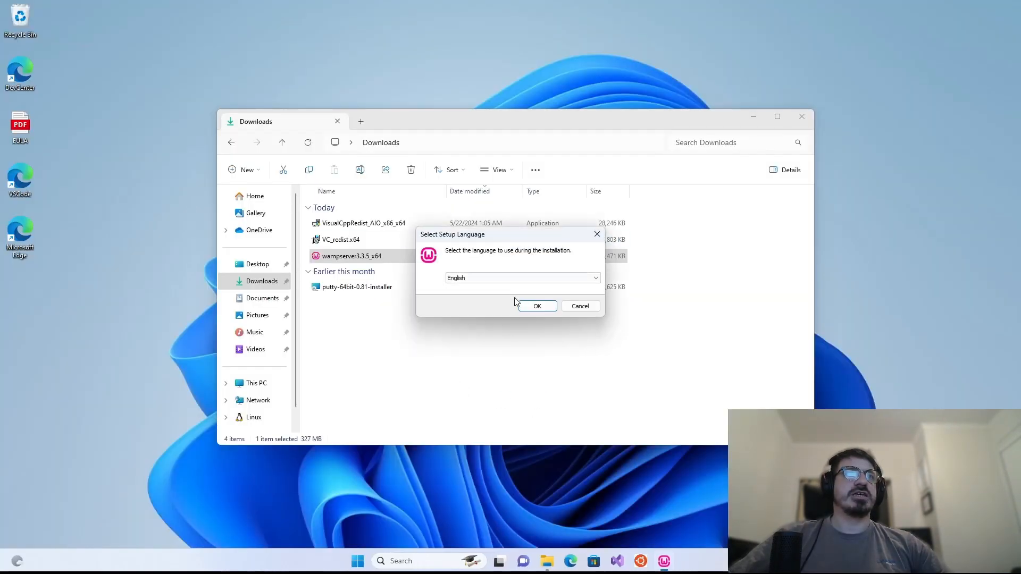
left_click(536, 306)
left_click(457, 346)
left_click(598, 383)
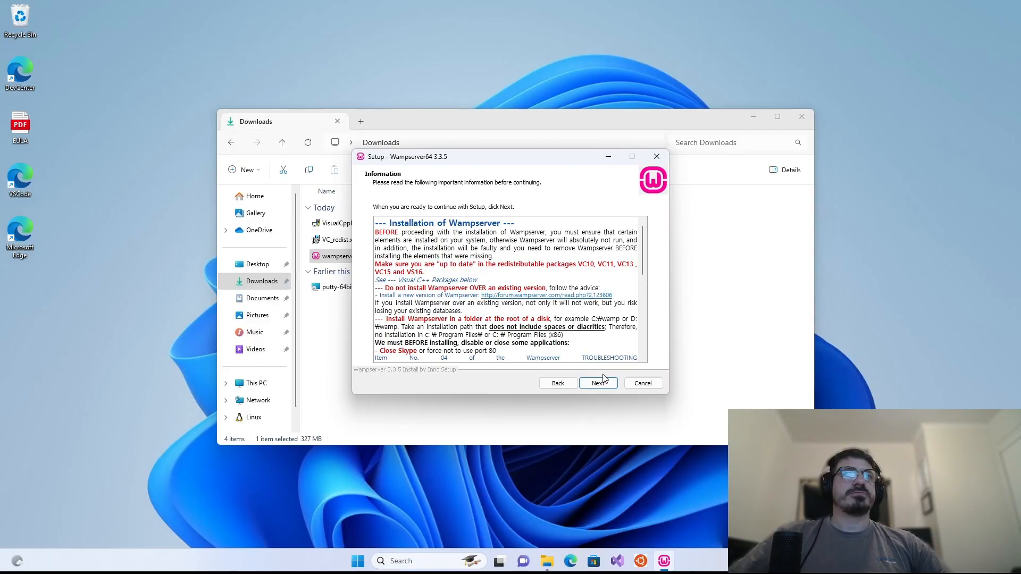
- Keep c:\wamp64 as the WampServer install folder
left_click(598, 383)
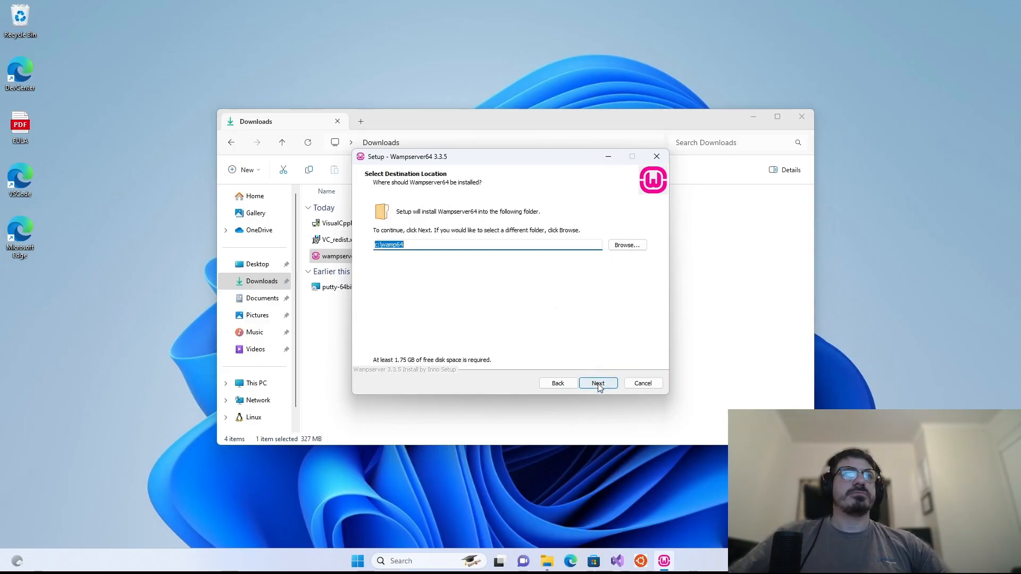
left_click(410, 244)
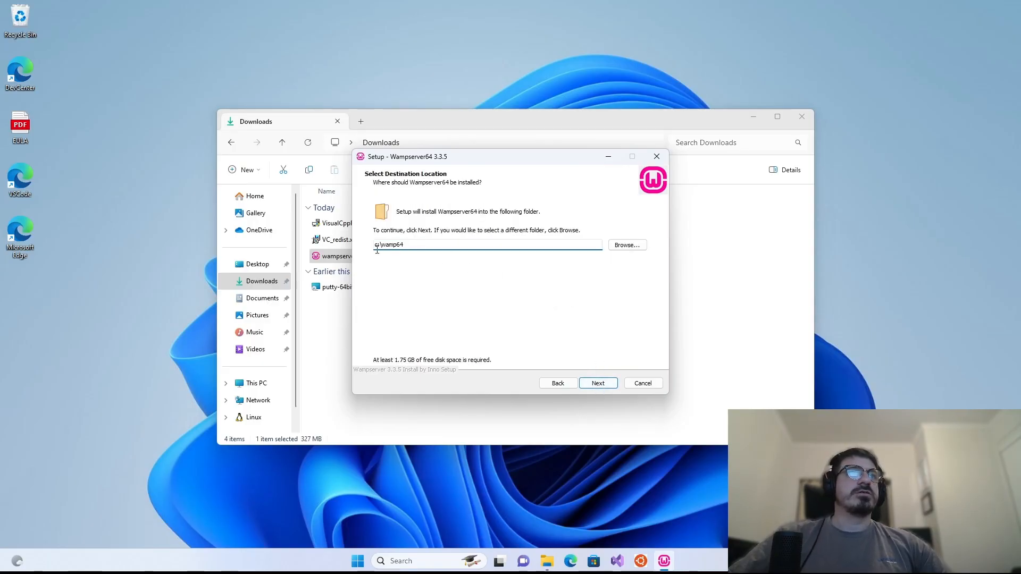
left_click(596, 385)
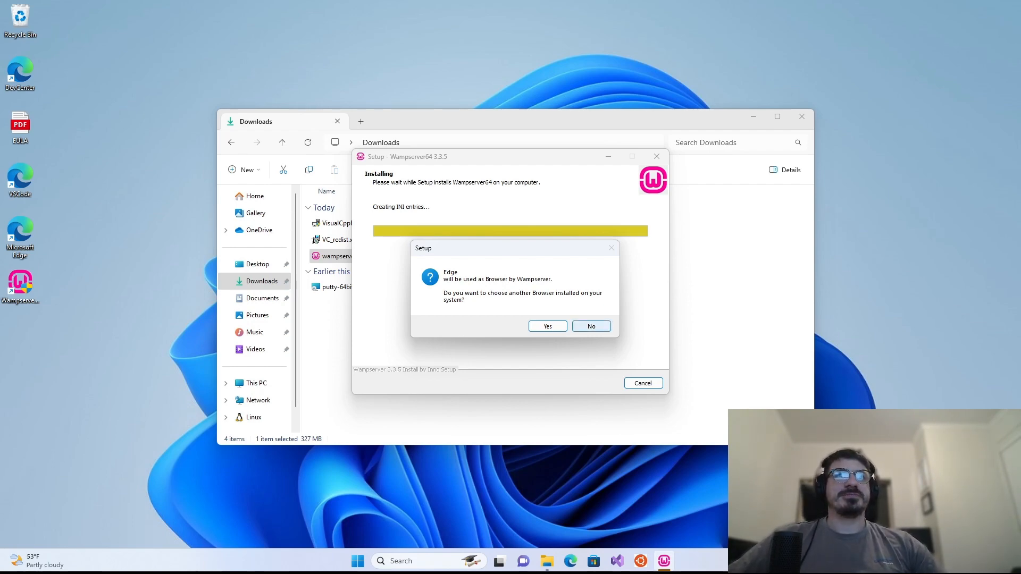
- Keep Edge and Notepad as Wampserver's browser and editor, finish setup, and close Downloads
left_click(591, 327)
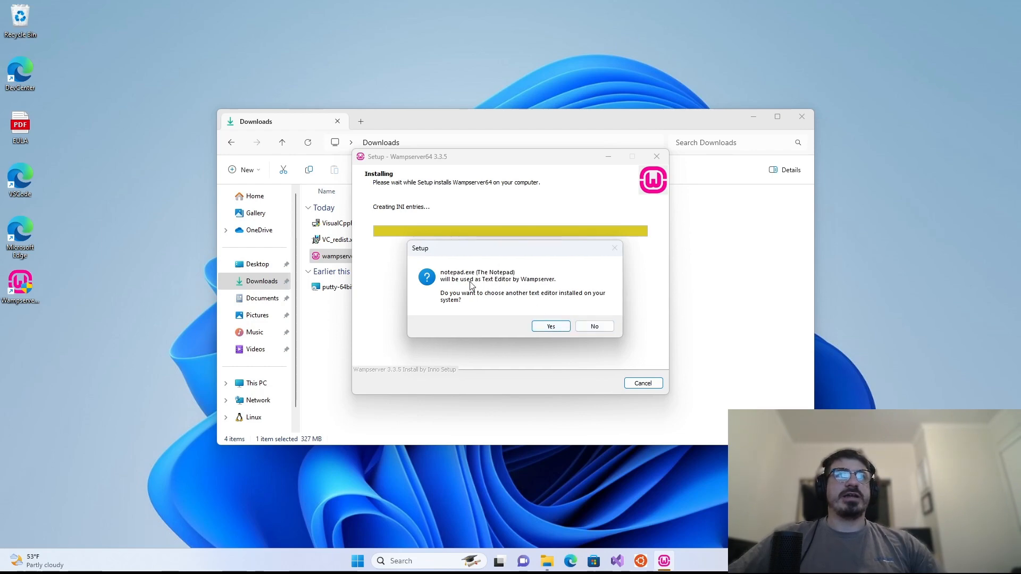
left_click(595, 328)
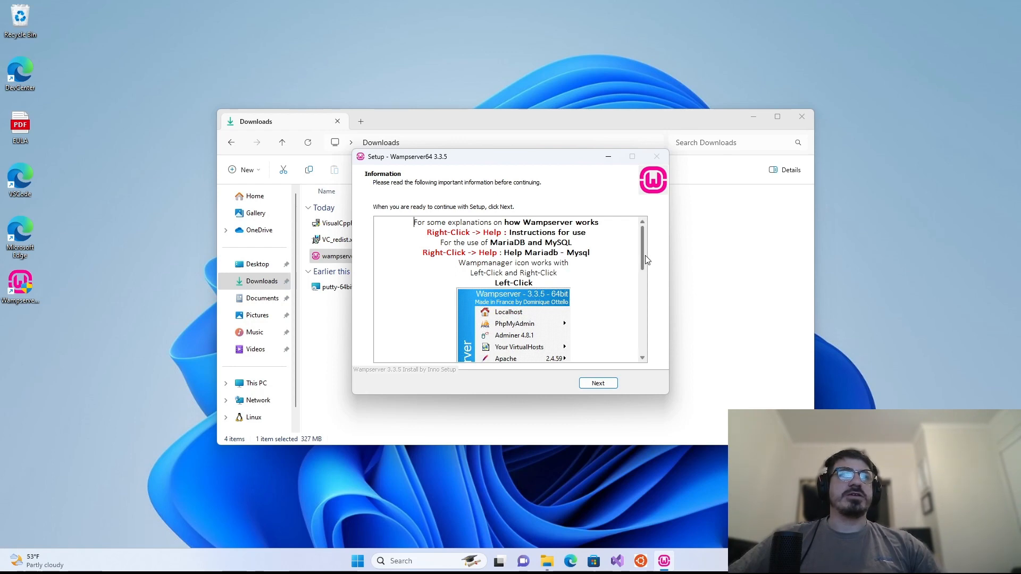
scroll(642, 268, "down", 6)
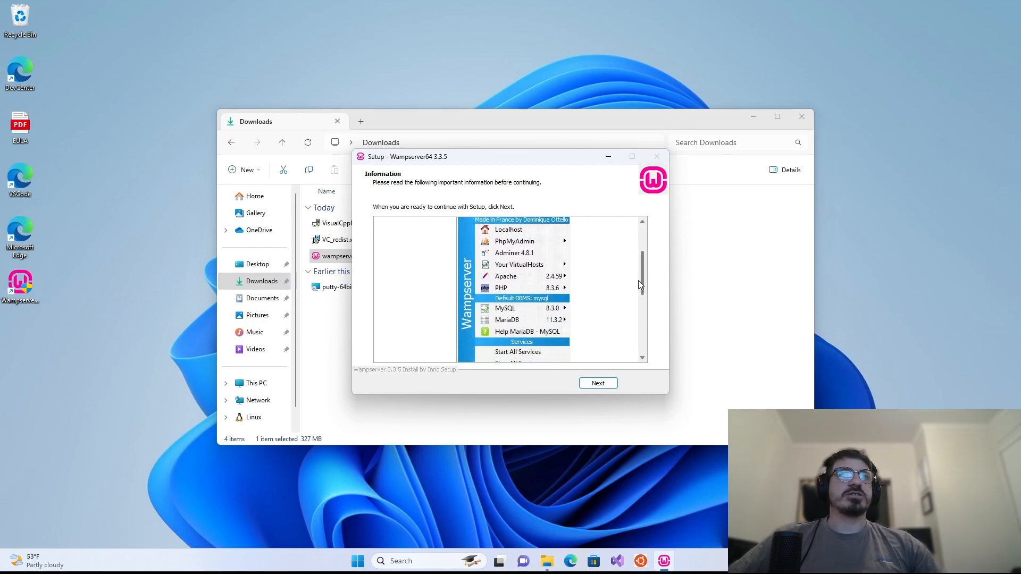
scroll(638, 325, "down", 3)
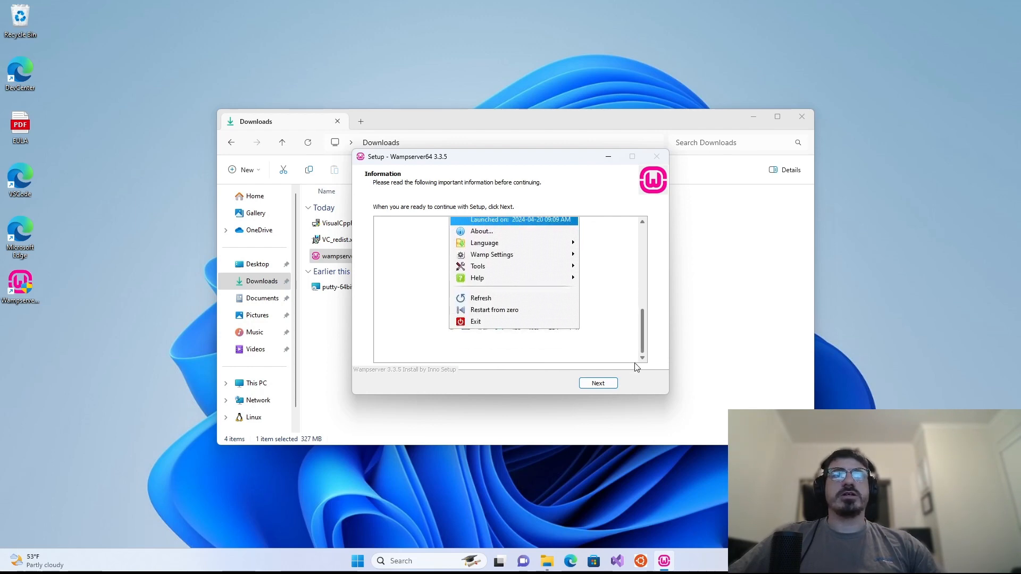
left_click(597, 383)
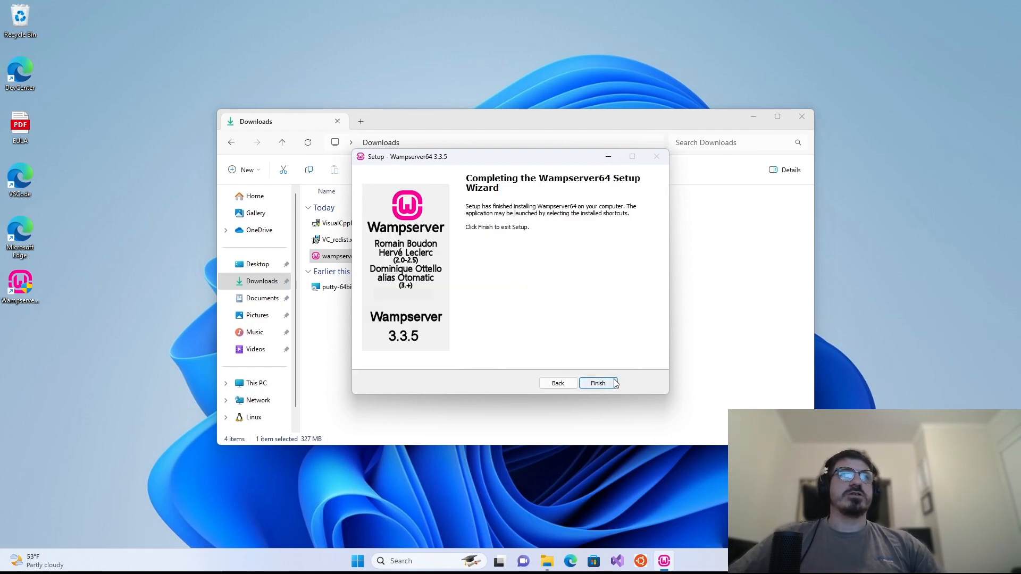
left_click(606, 383)
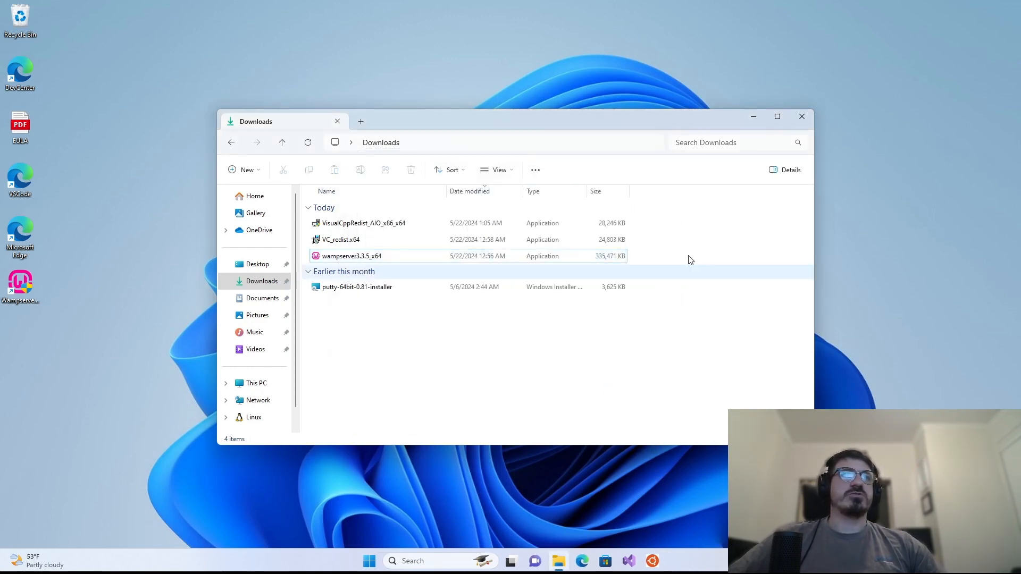
left_click(797, 118)
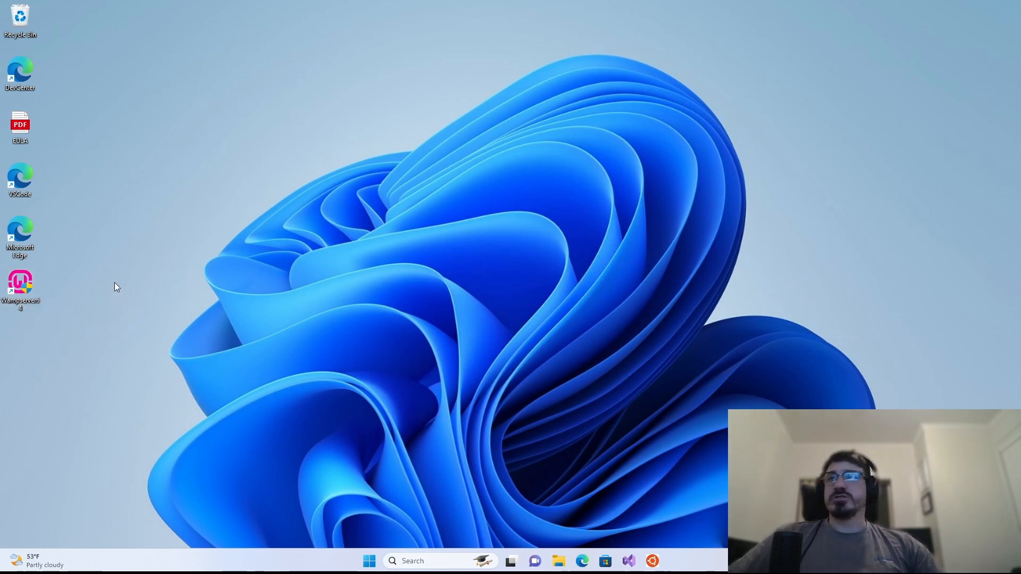
- Start Wampserver64 with admin approval and check its menus from the tray icon
double_click(36, 282)
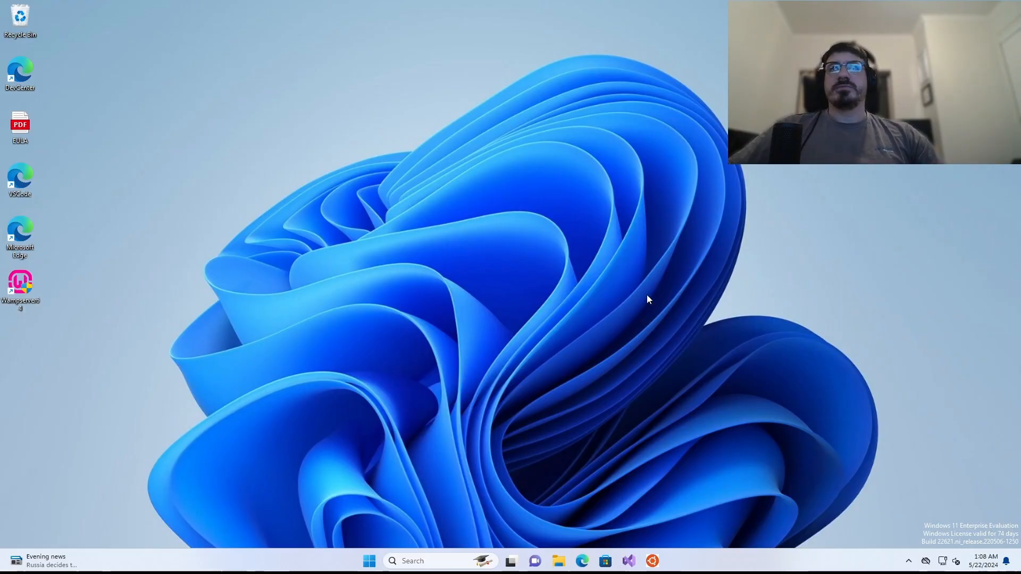
left_click(909, 562)
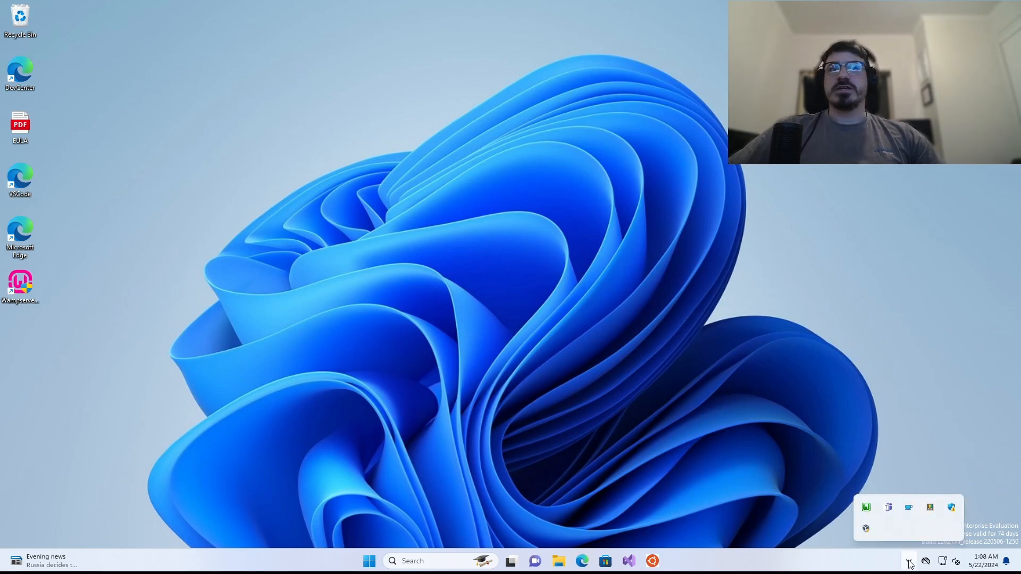
right_click(866, 510)
left_click(867, 509)
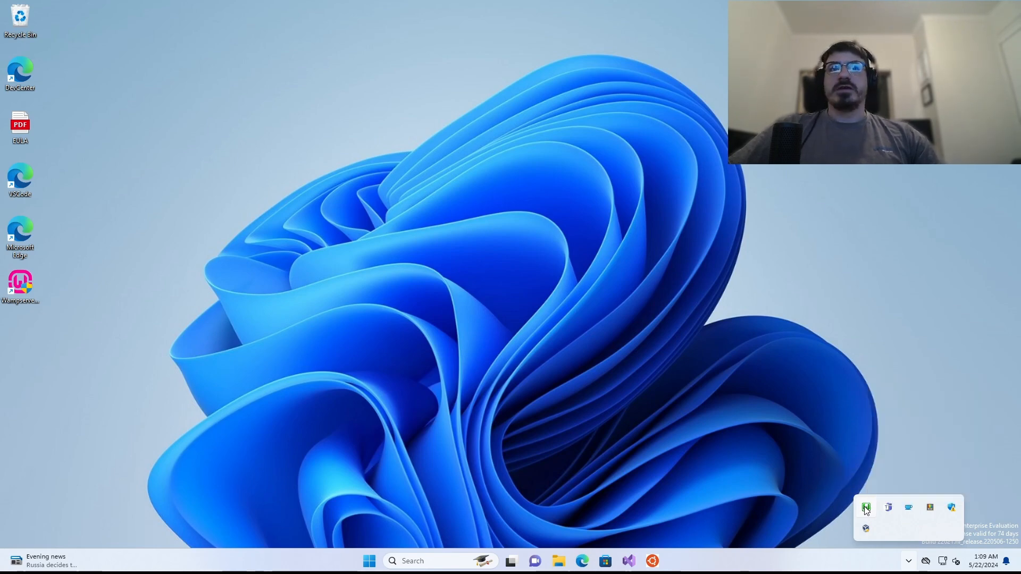
left_click(866, 509)
left_click(866, 511)
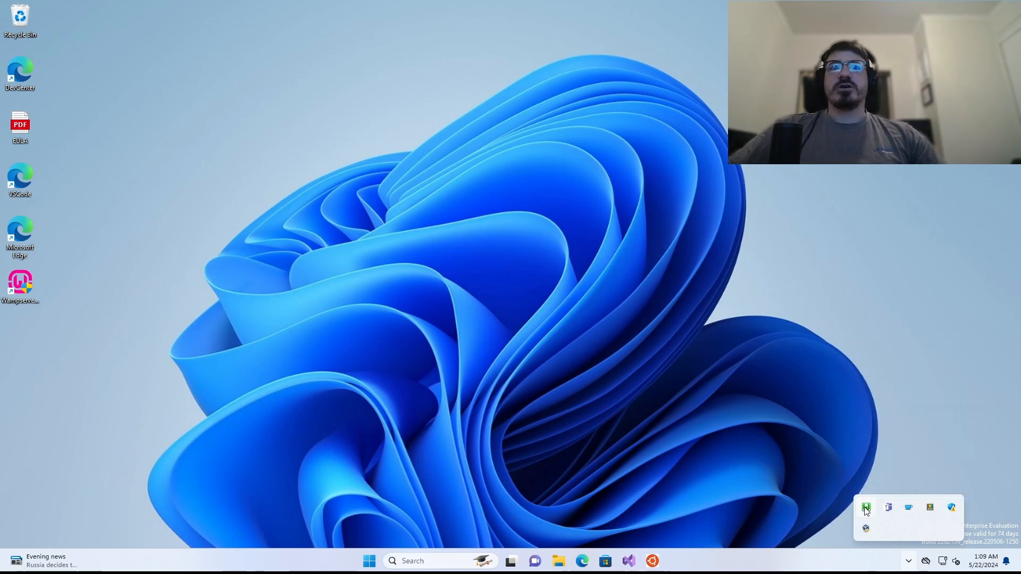
left_click(867, 511)
left_click(867, 509)
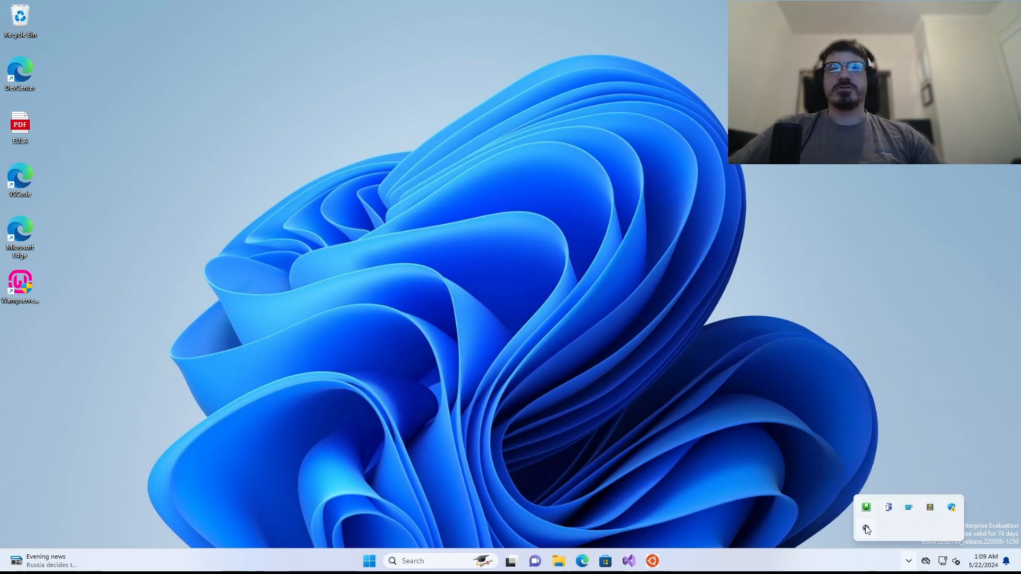
left_click(867, 509)
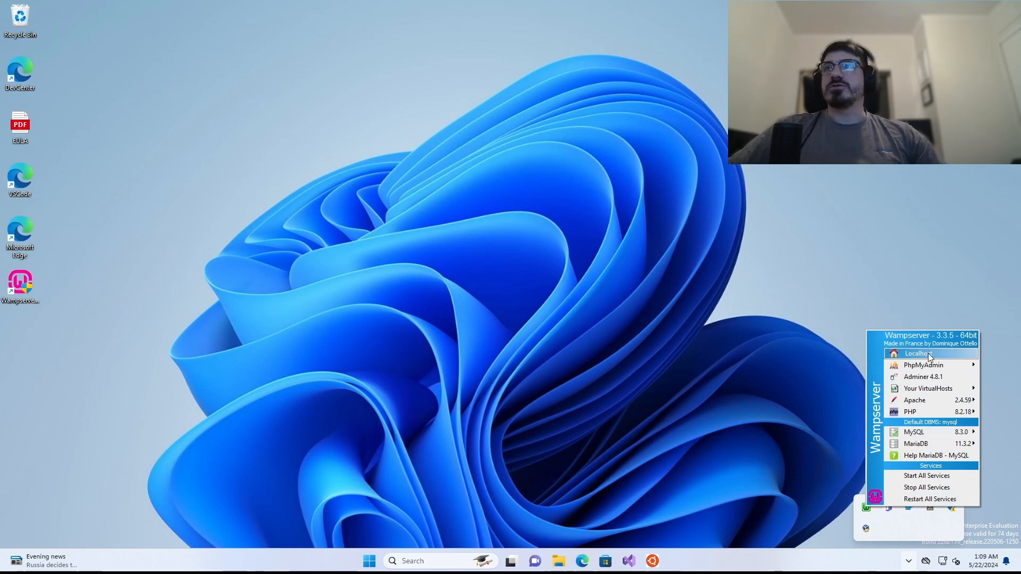
left_click(659, 471)
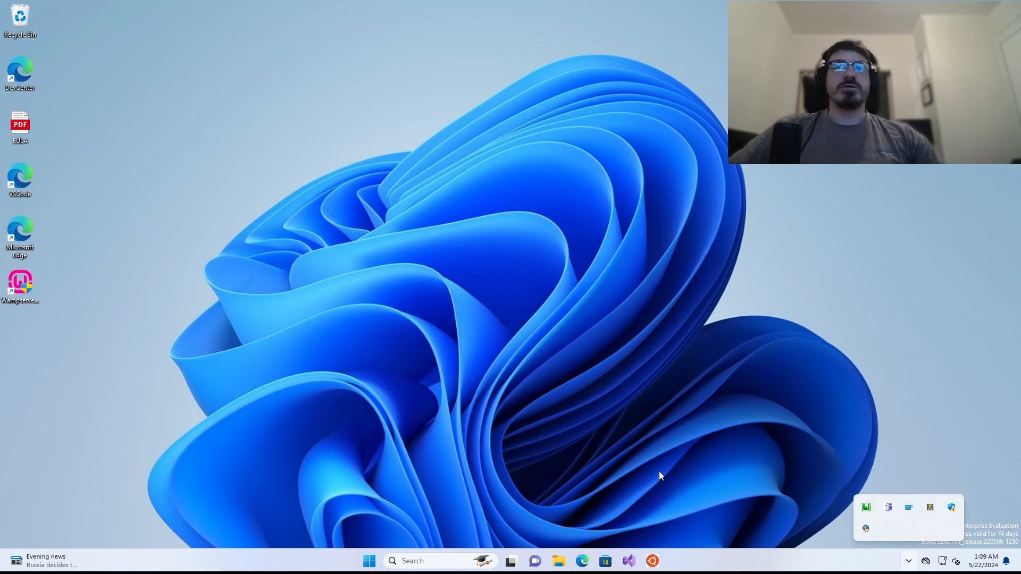
left_click(684, 474)
- Launch Edge and enter localhost in the address bar
left_click(582, 563)
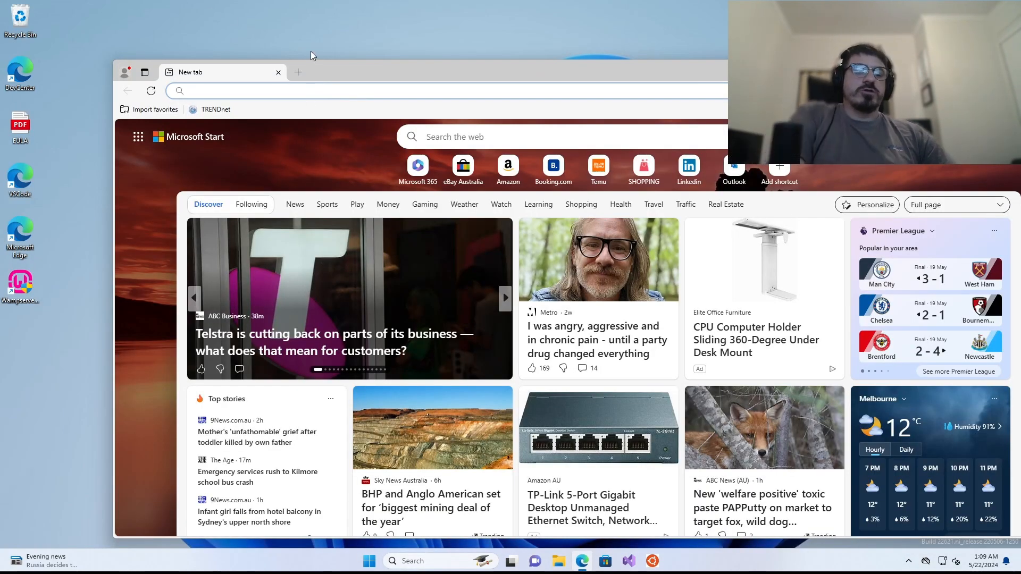
type("localhost")
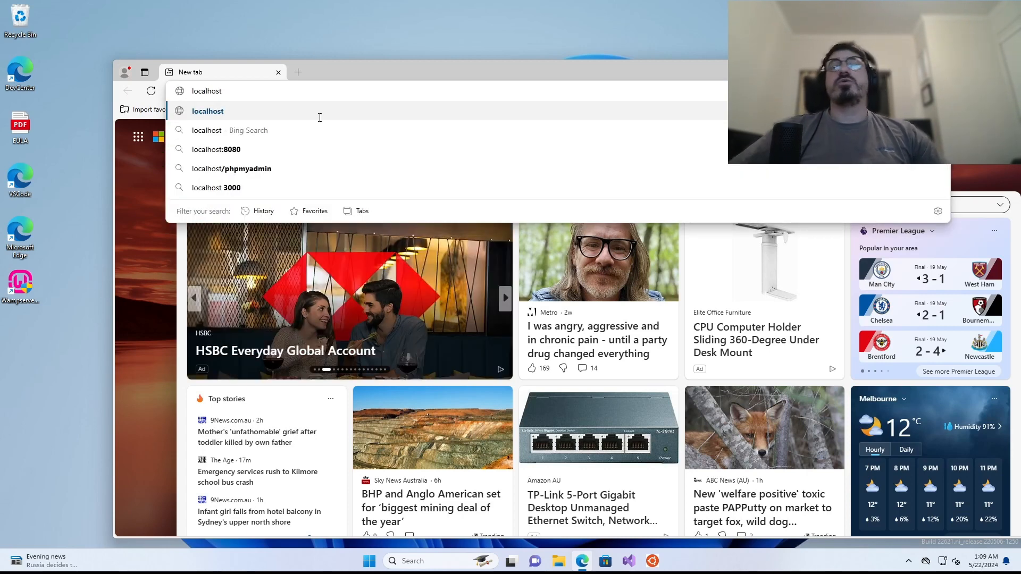
left_click(560, 561)
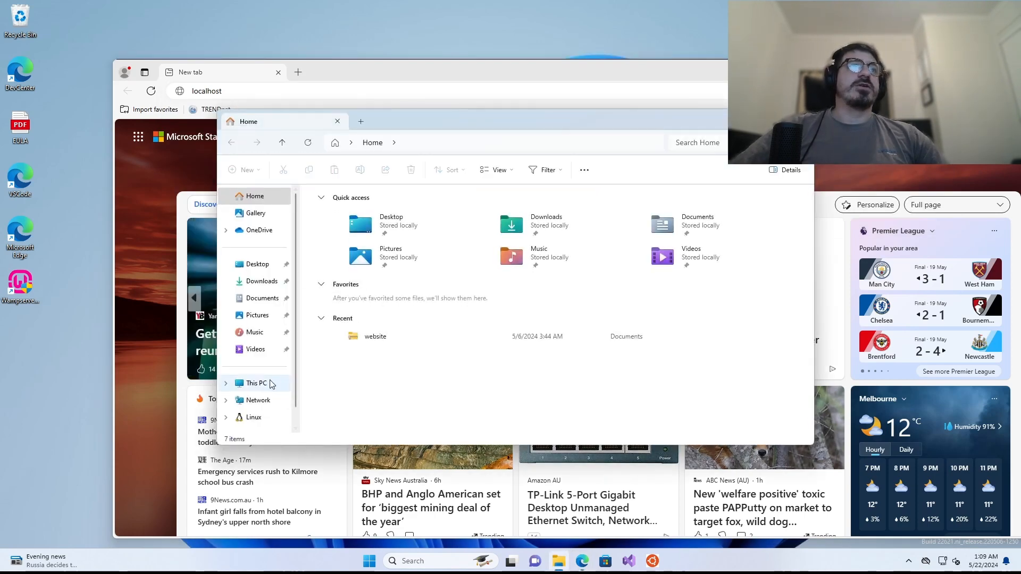
- Browse to C:\wamp64\www in File Explorer, then bring Edge back to the front
scroll(268, 382, "down", 1)
left_click(249, 367)
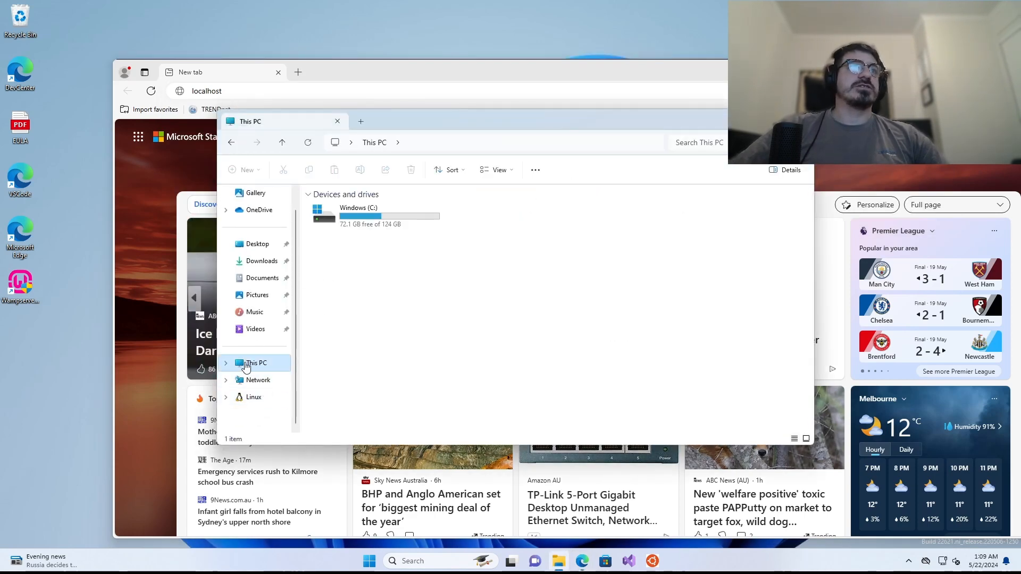
double_click(345, 226)
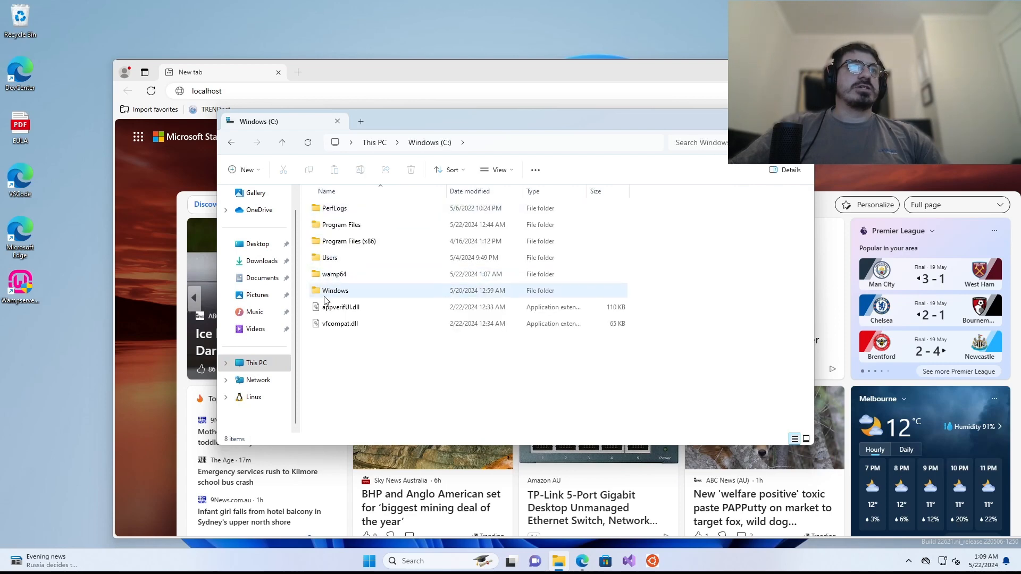
left_click(328, 277)
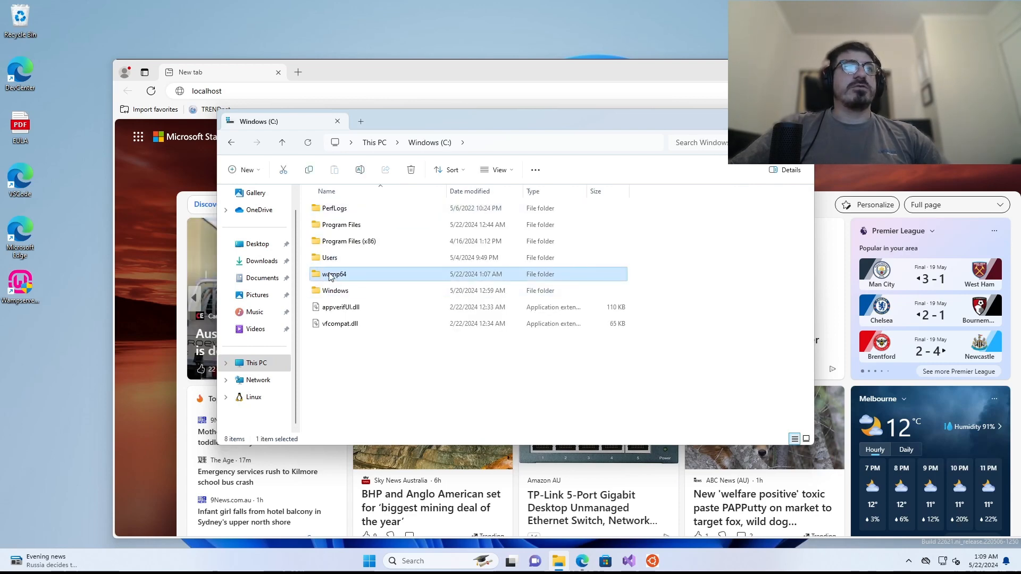
double_click(329, 274)
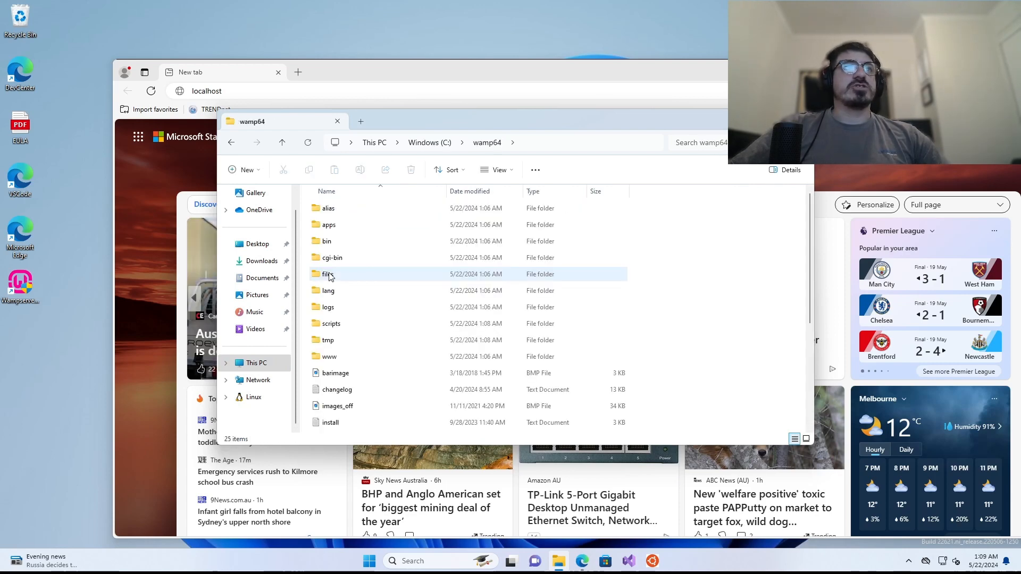
double_click(328, 357)
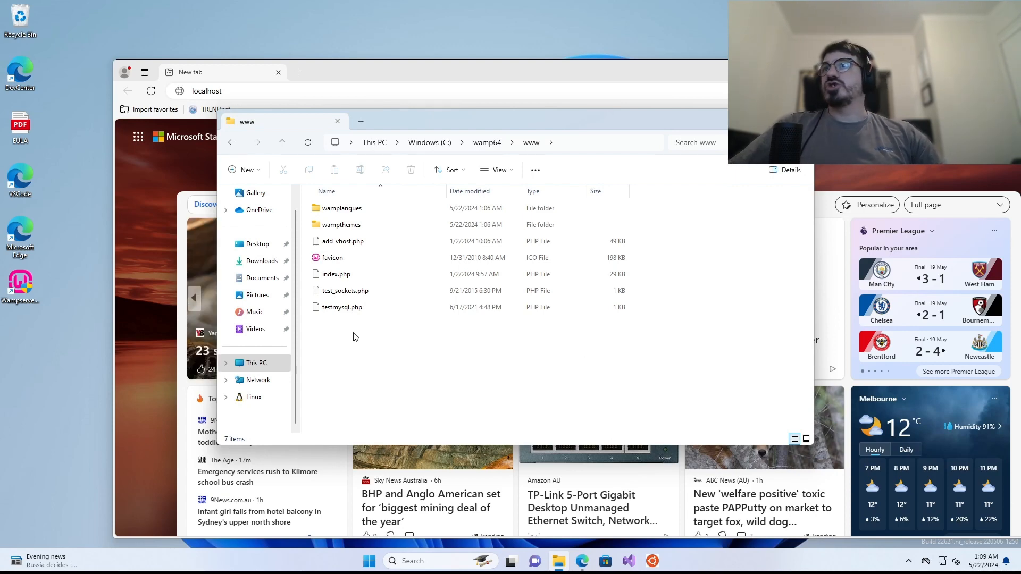
left_click(413, 66)
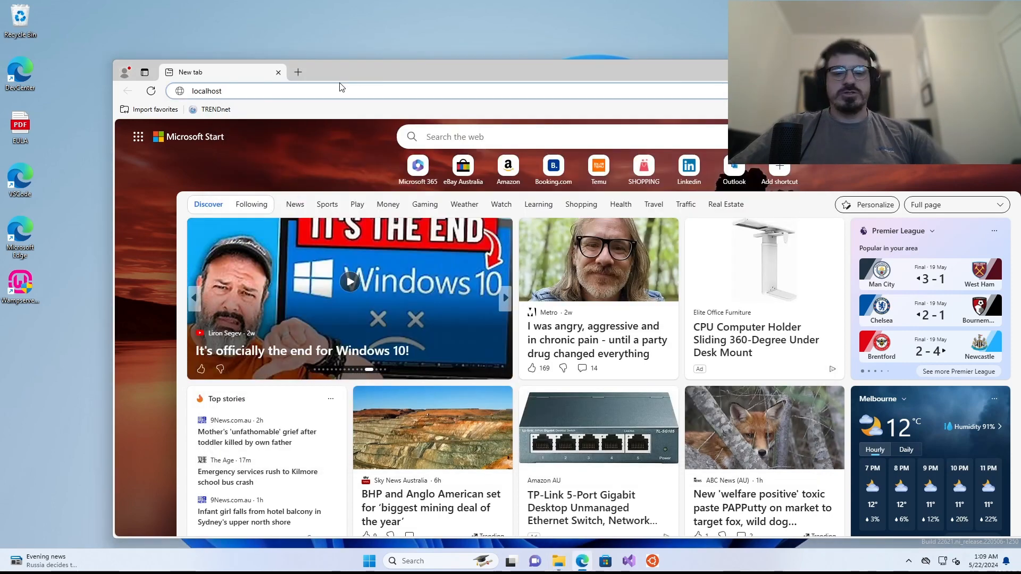
key("Return")
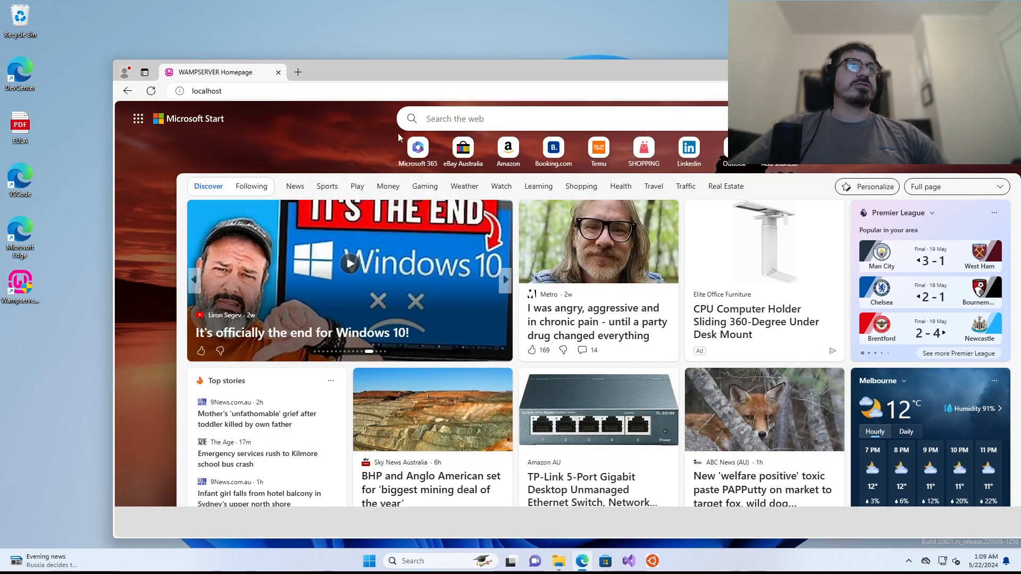
left_click_drag(404, 71, 357, 42)
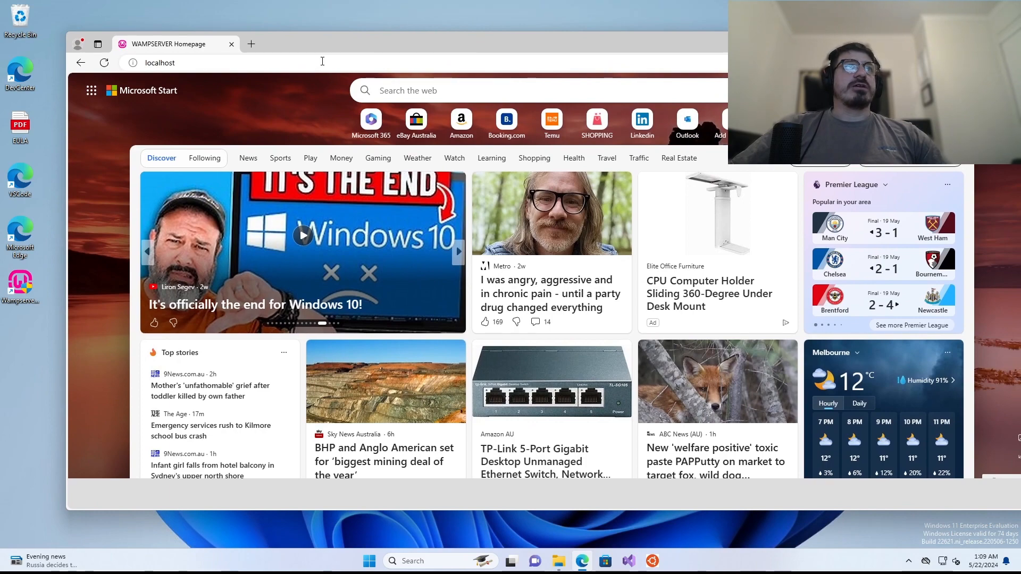
left_click(316, 64)
type("go")
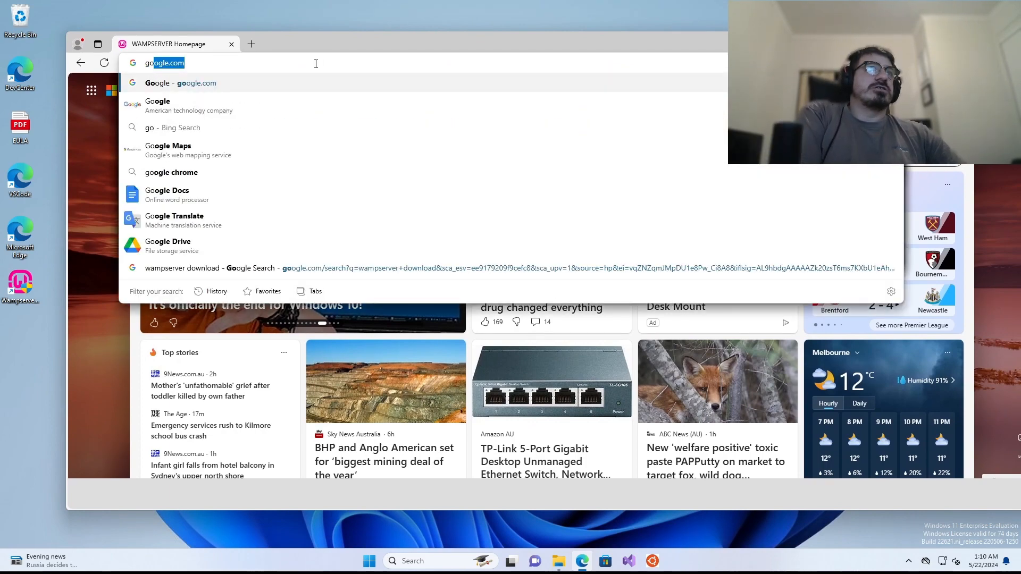
key("Return")
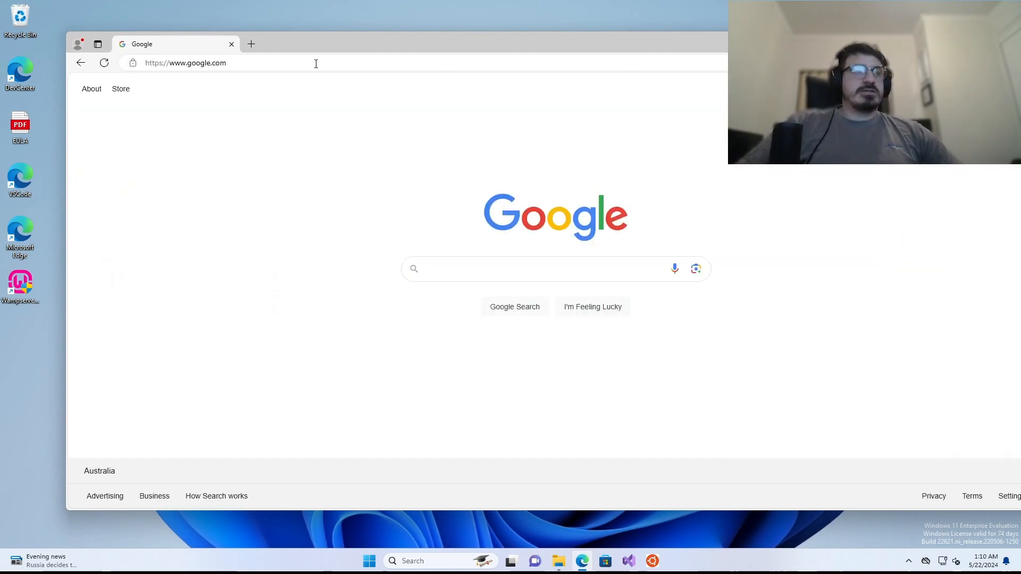
left_click(316, 63)
type("localhost")
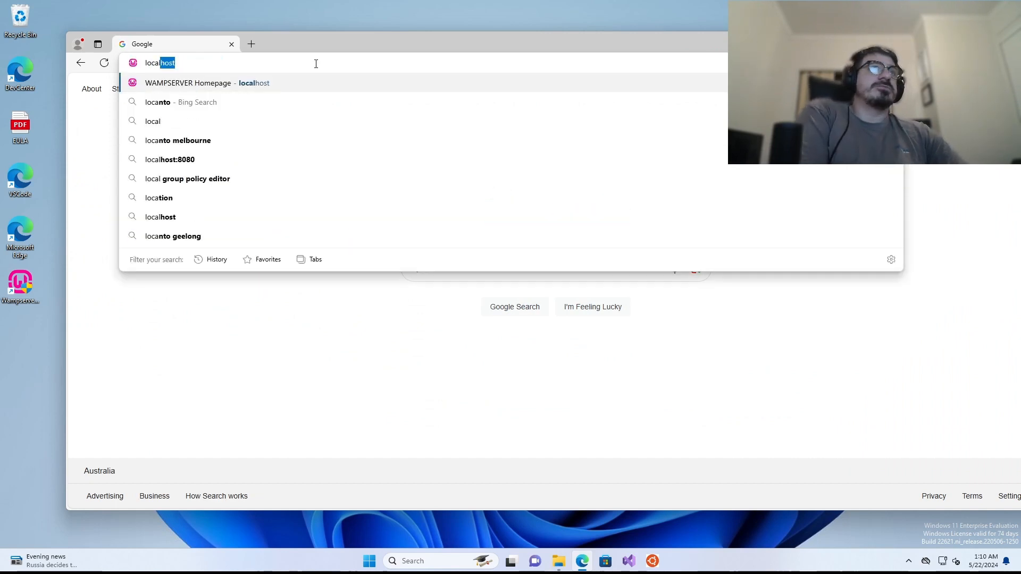
key("Return")
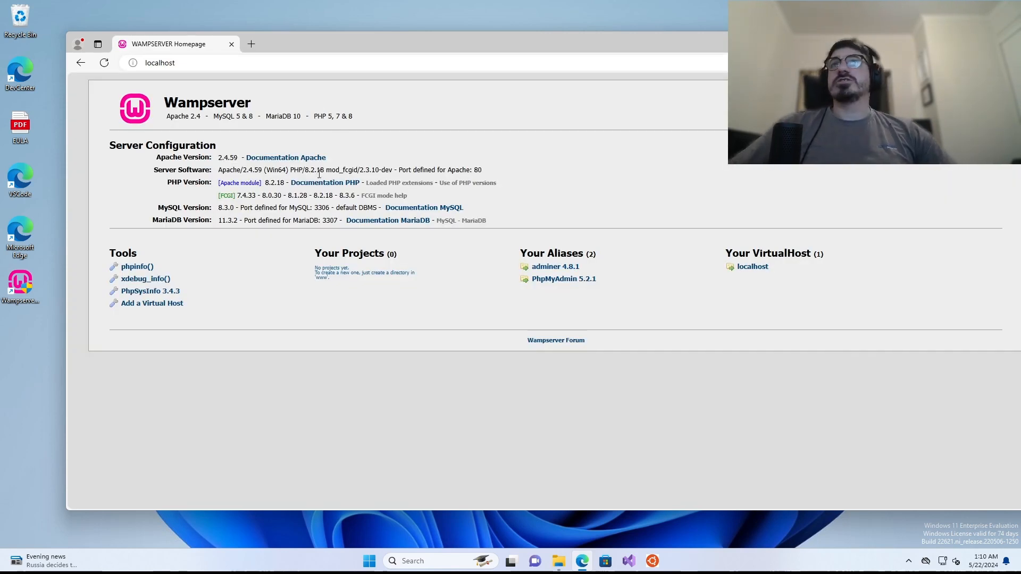
- Stop all WampServer services and reload localhost to confirm the server is down
left_click(908, 560)
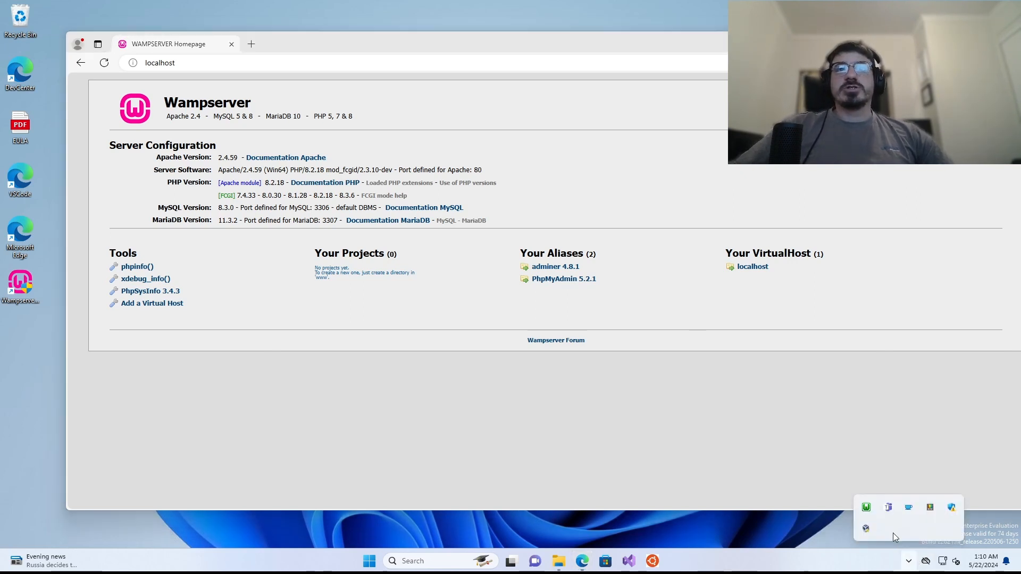
left_click(867, 509)
left_click(867, 511)
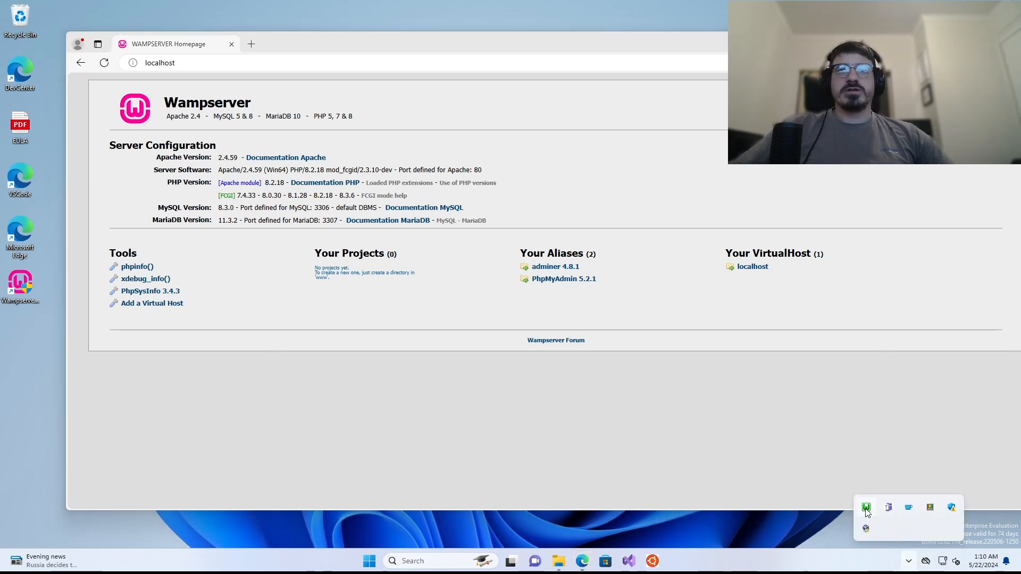
left_click(867, 511)
left_click(913, 492)
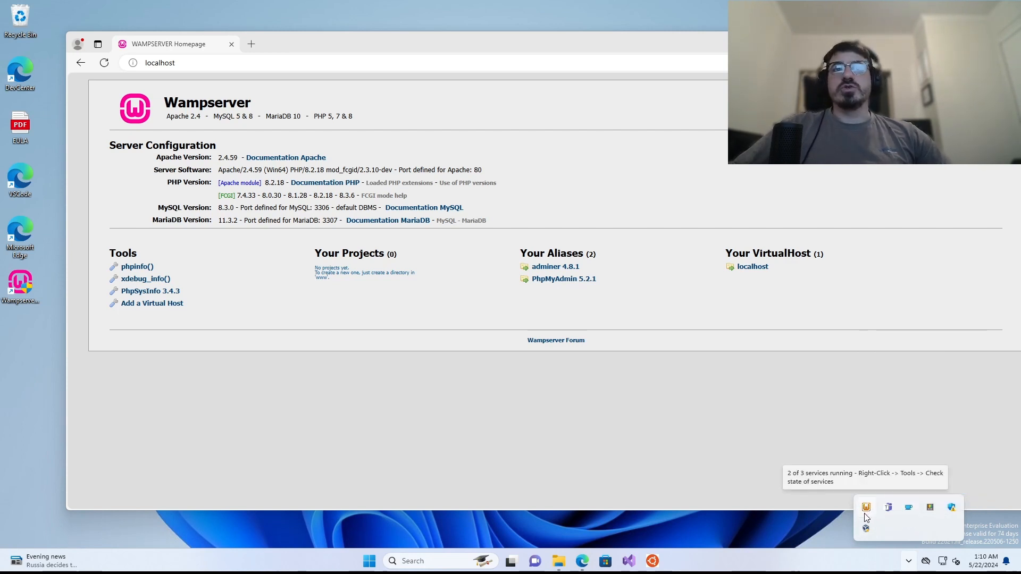
left_click(104, 63)
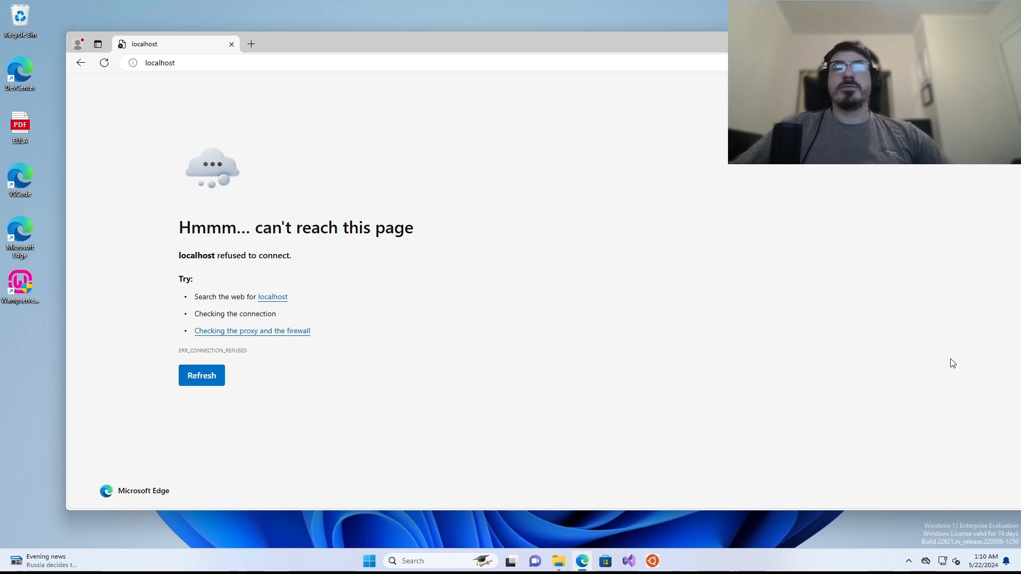
- Start all WampServer services again from the tray menu
left_click(908, 561)
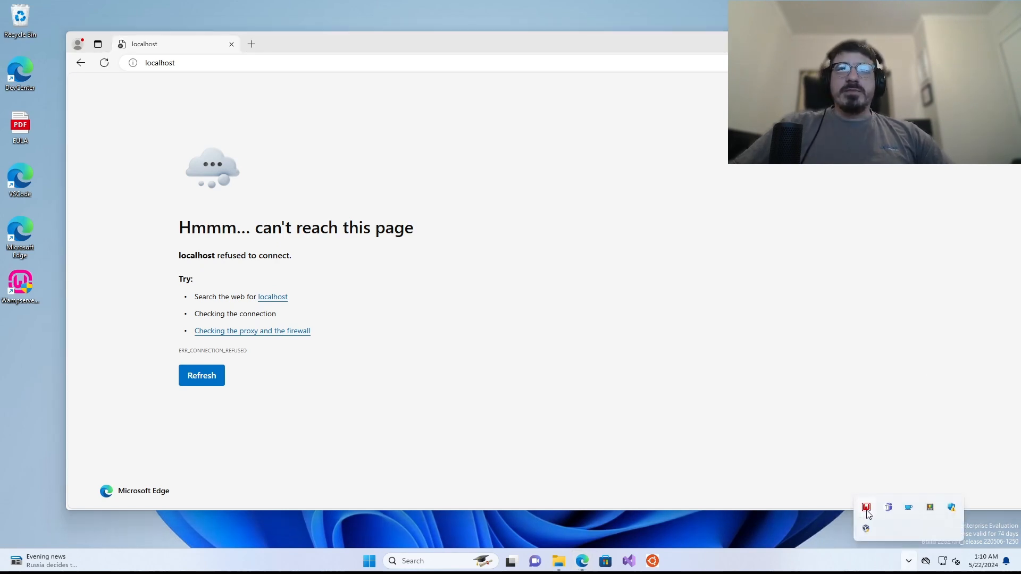
left_click(866, 508)
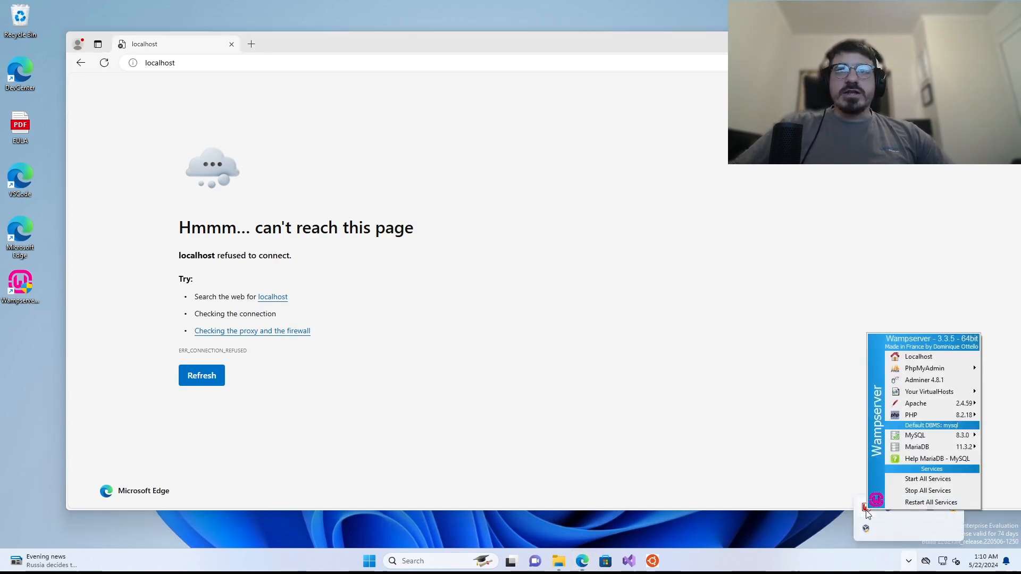
left_click(938, 480)
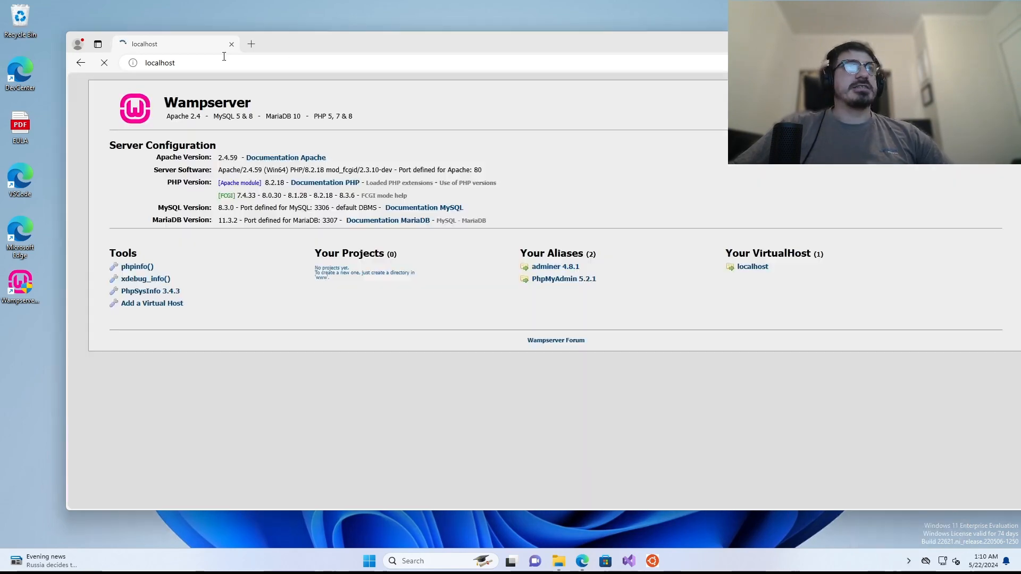
left_click(182, 64)
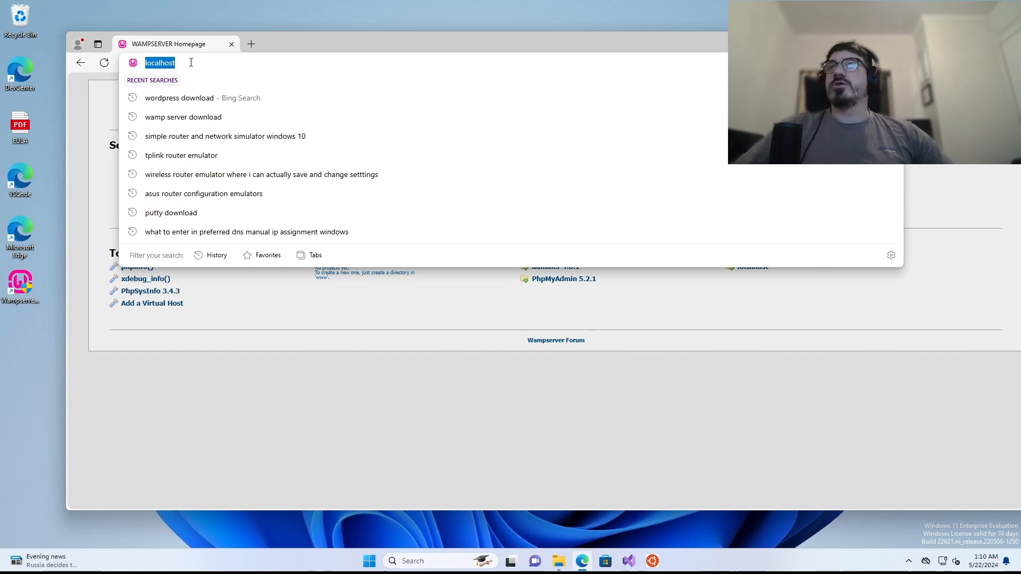
left_click(193, 63)
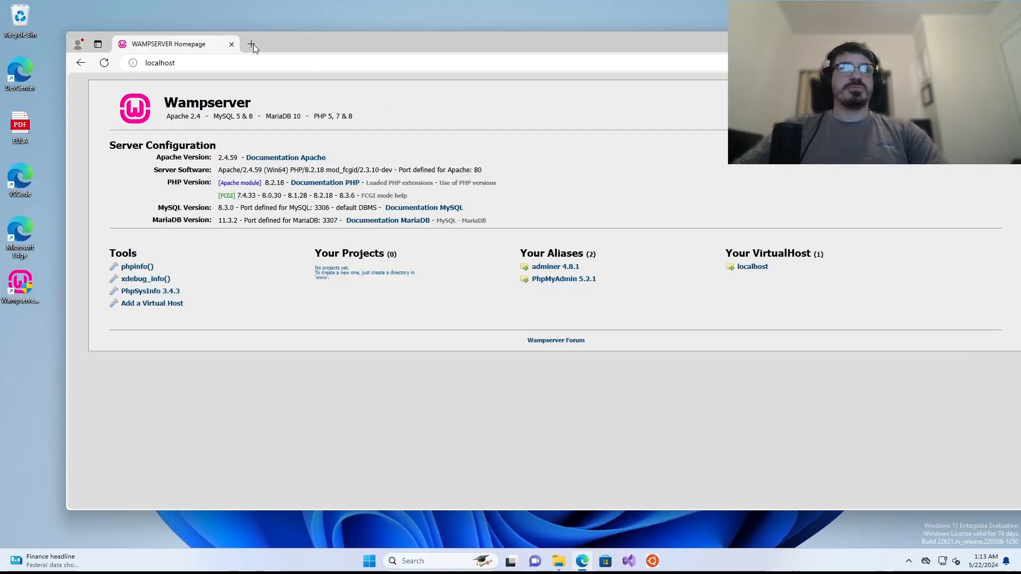
left_click(234, 60)
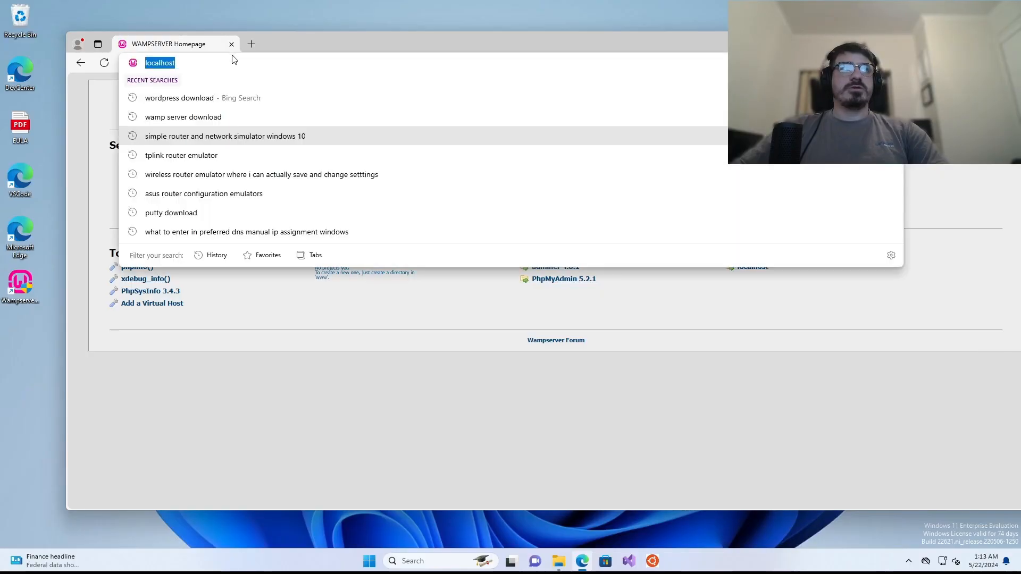
left_click(558, 560)
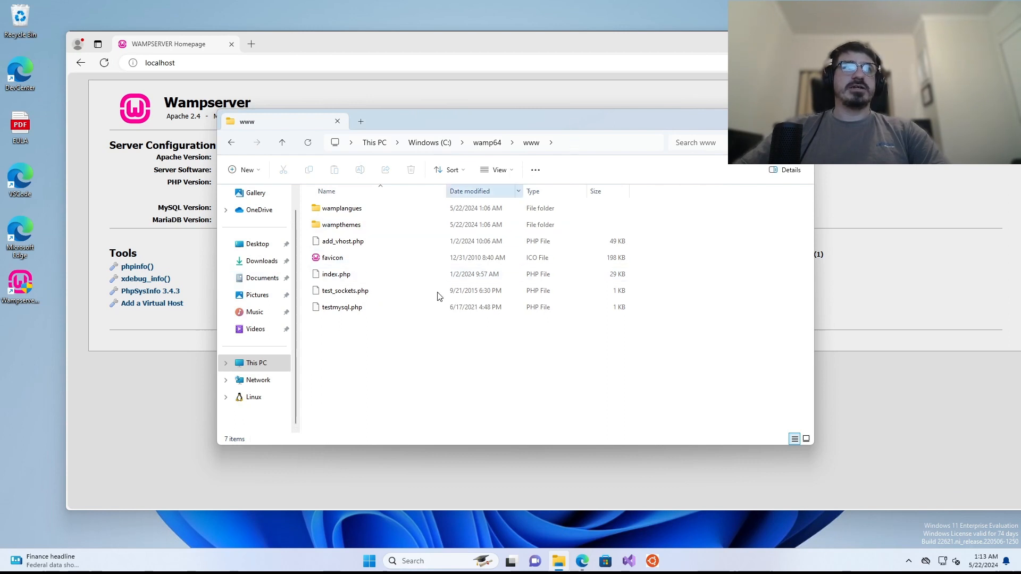
right_click(366, 375)
mouse_move(404, 311)
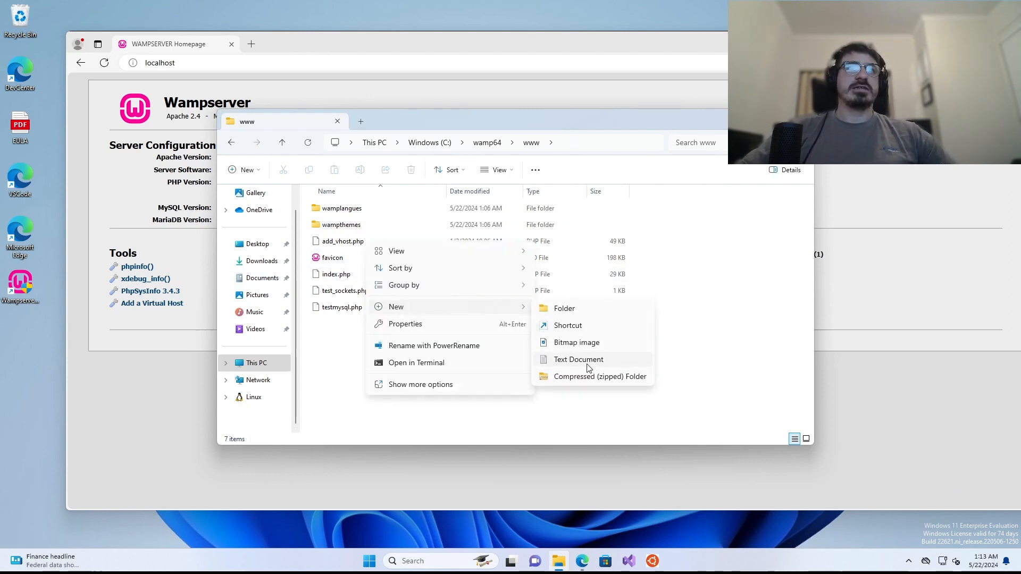
right_click(348, 388)
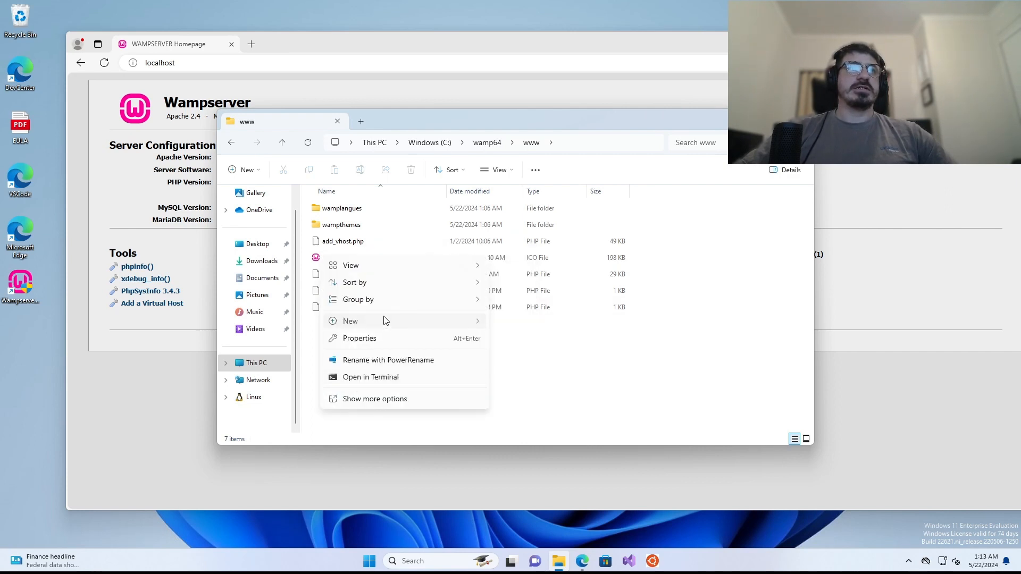
mouse_move(382, 321)
left_click(553, 322)
type("mywebsite")
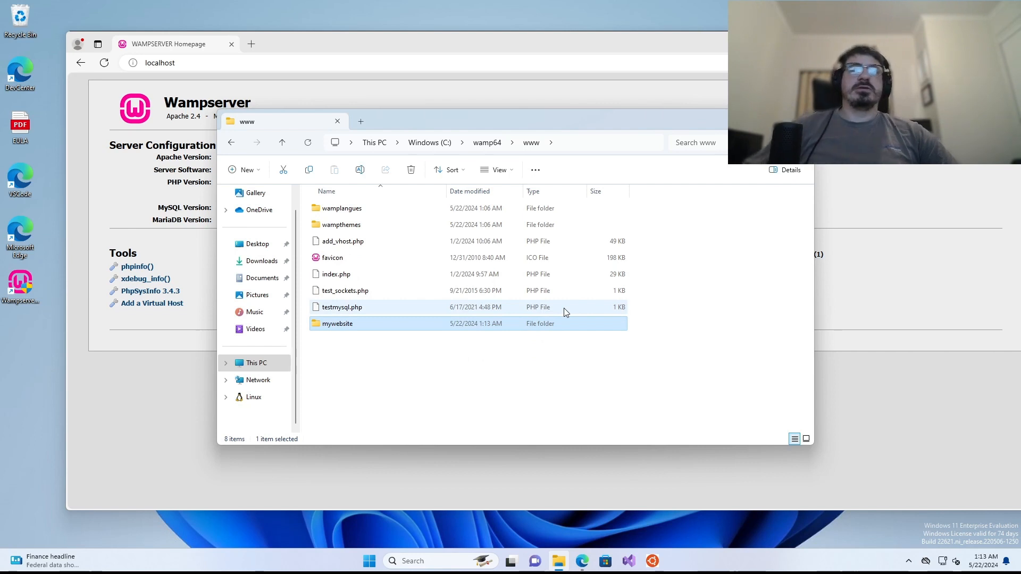
- Inside mywebsite, create a text file named index.html and open it in Notepad
double_click(399, 328)
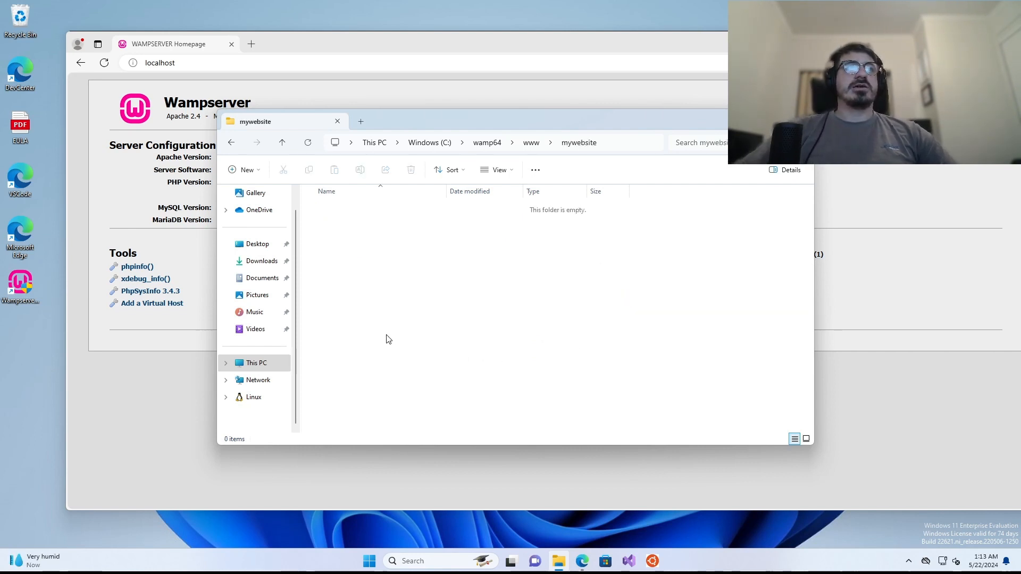
right_click(387, 333)
mouse_move(429, 412)
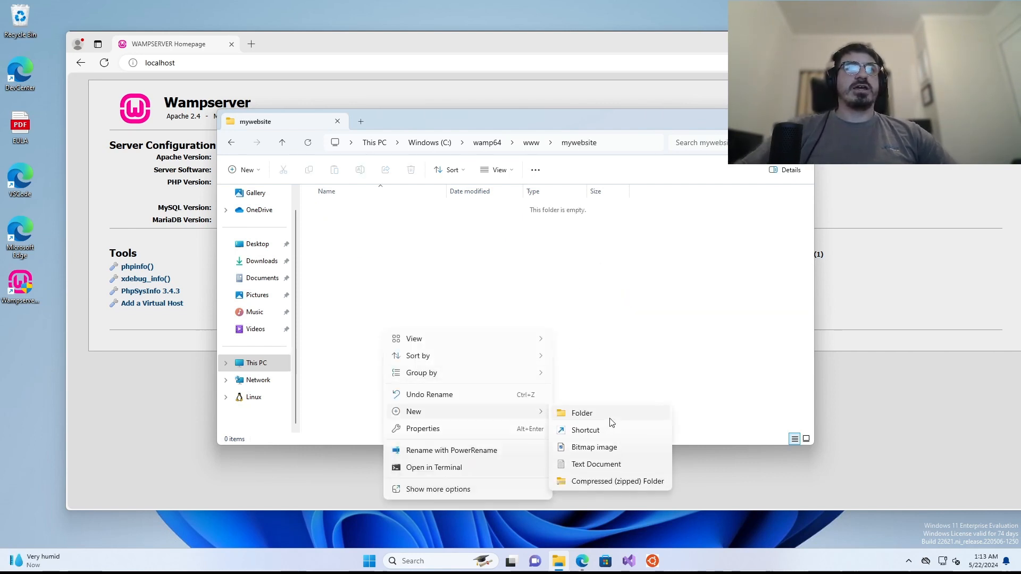
left_click(611, 465)
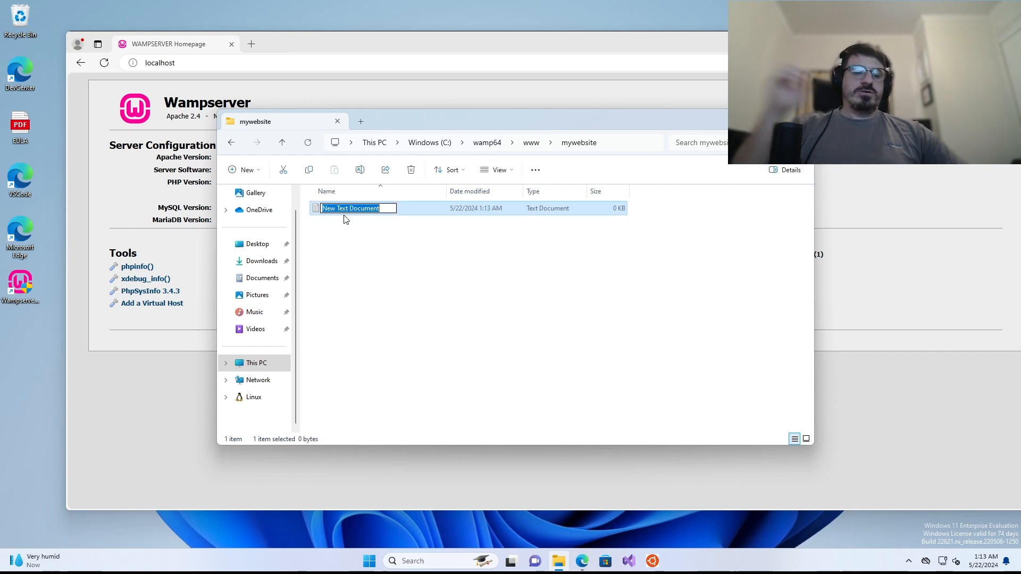
type("index.html")
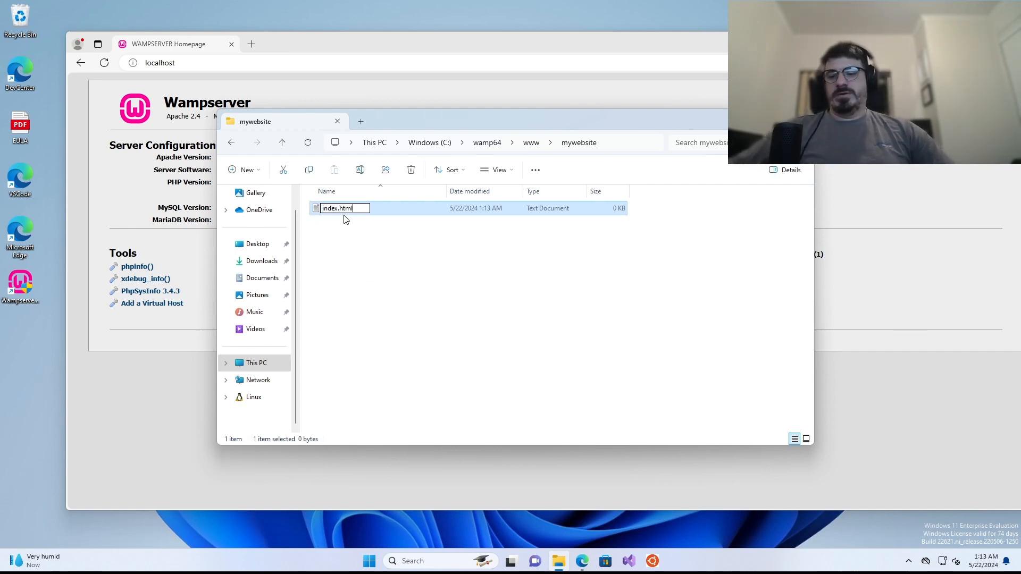
key("Return")
right_click(332, 210)
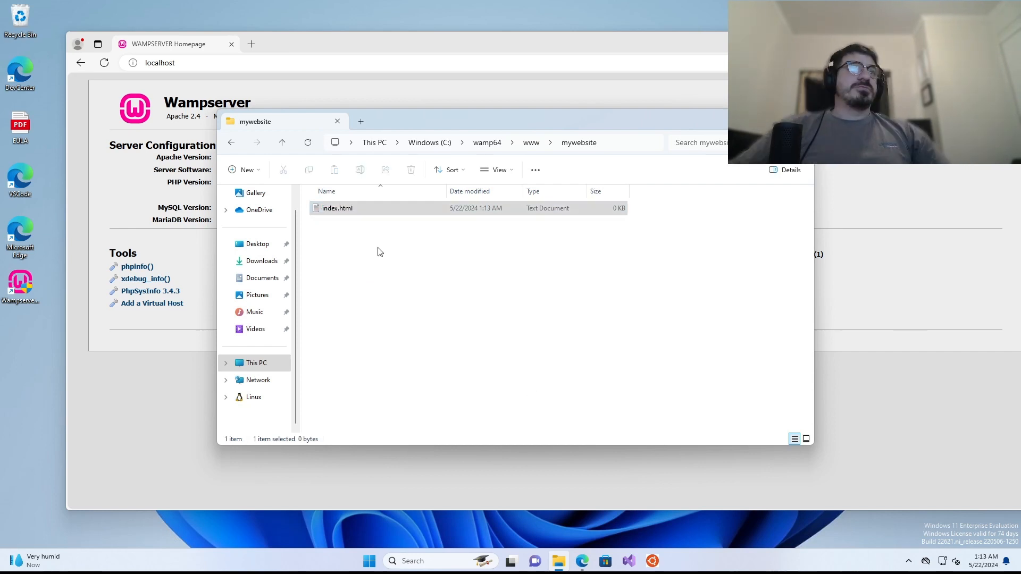
mouse_move(373, 266)
left_click(565, 265)
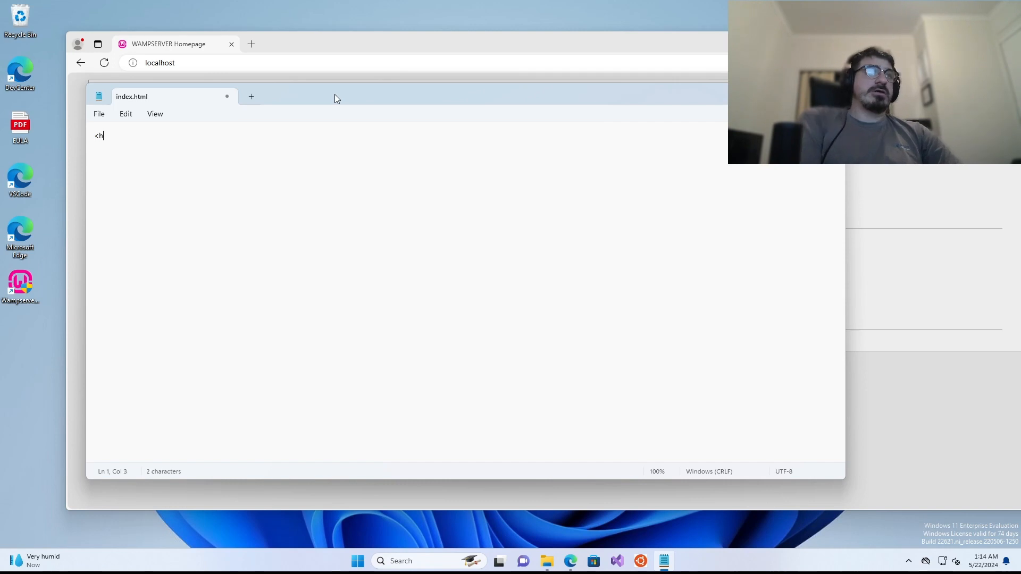
- Write '<h1>Hello World</h1>' into index.html, save and close it, then return to Edge
type("<h1>Hello")
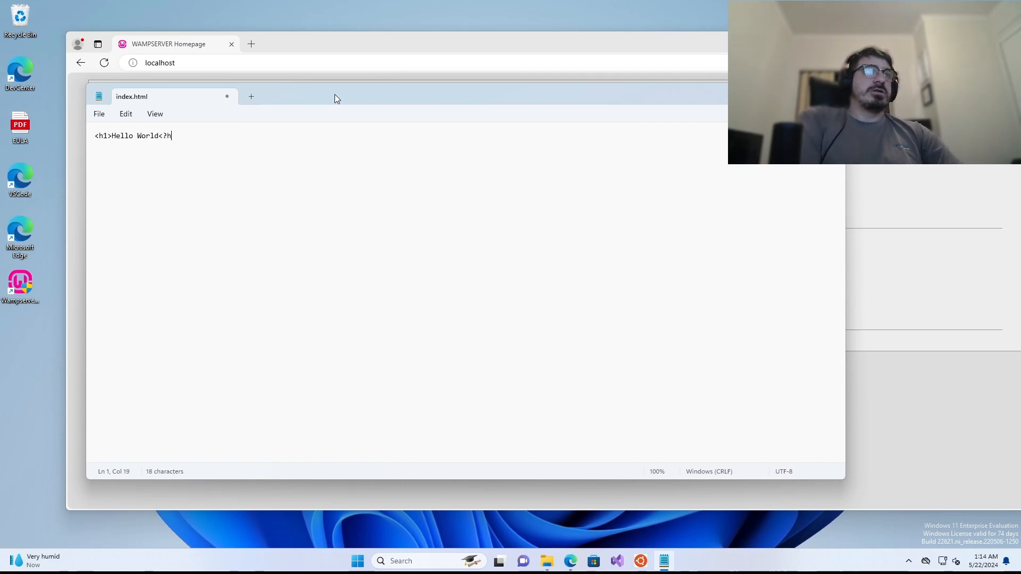
type(" World</h1>")
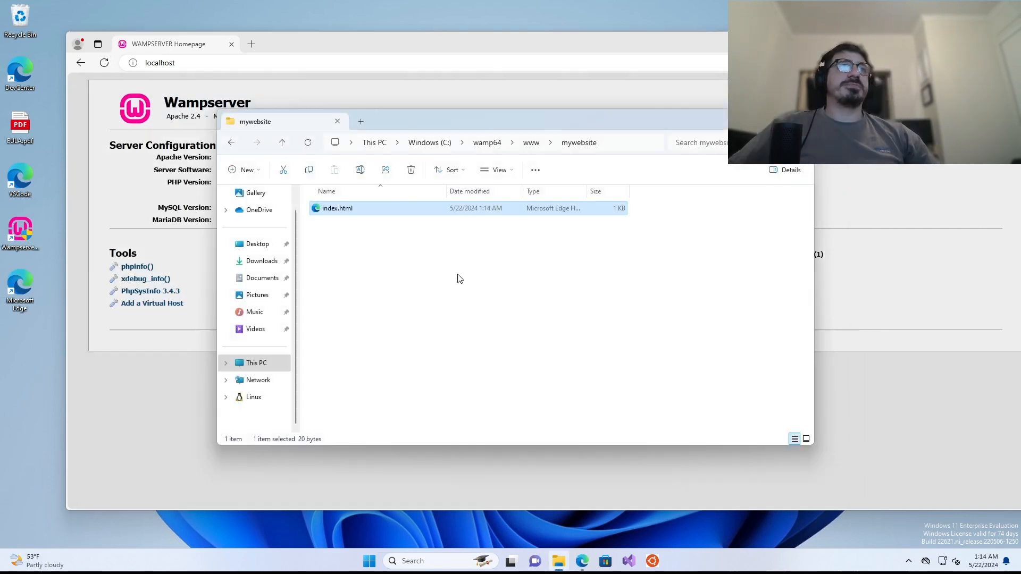
left_click(446, 324)
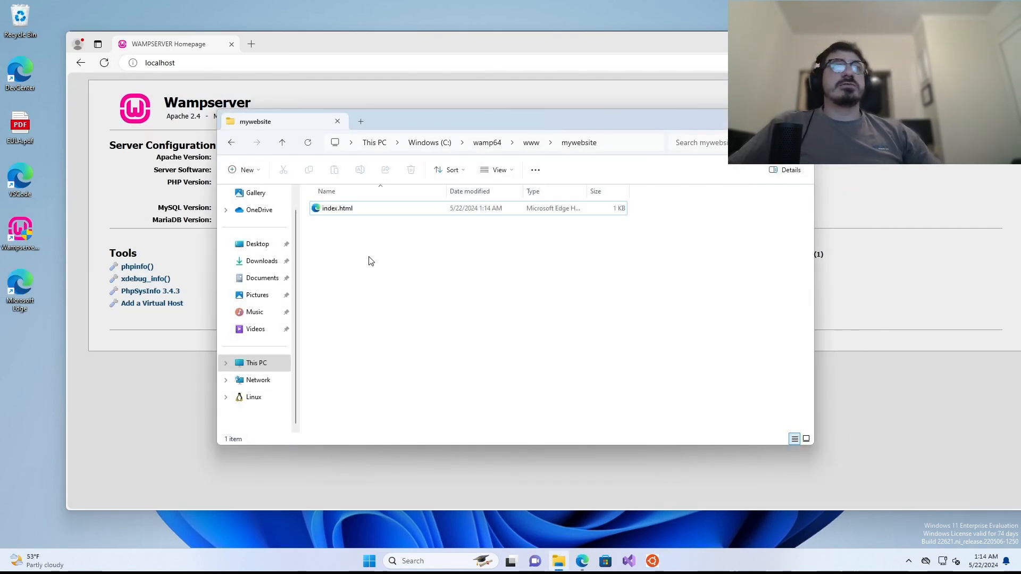
left_click(214, 59)
- Enter localhost/mywebsite in Edge and load the site's Hello World page
type("/myt")
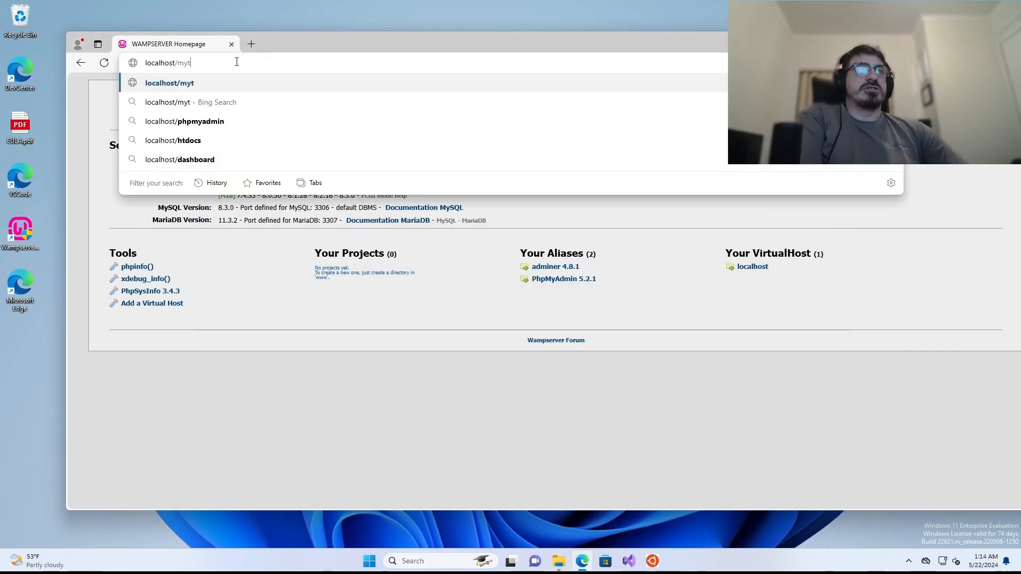
key("BackSpace")
type("website")
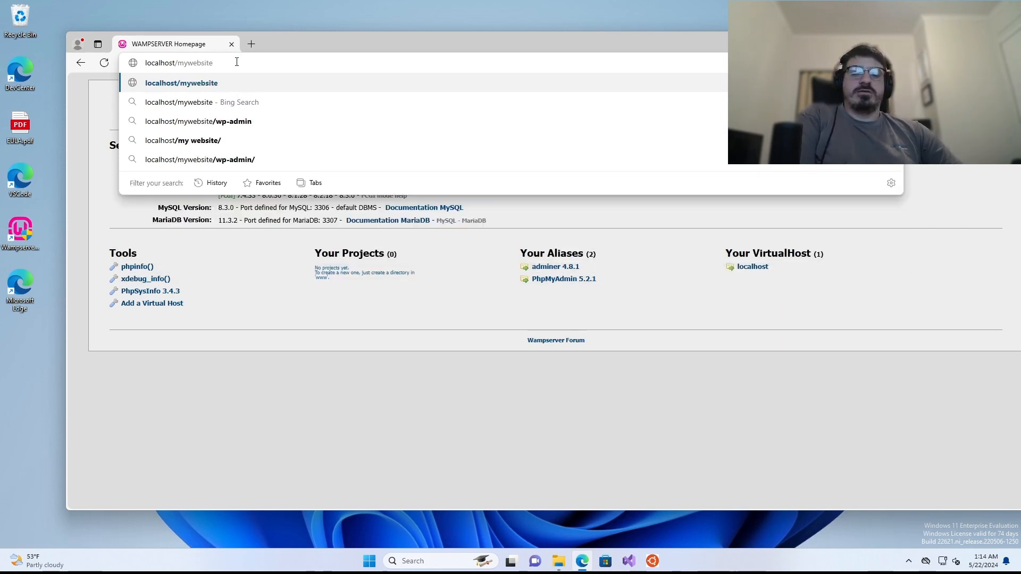
key("Return")
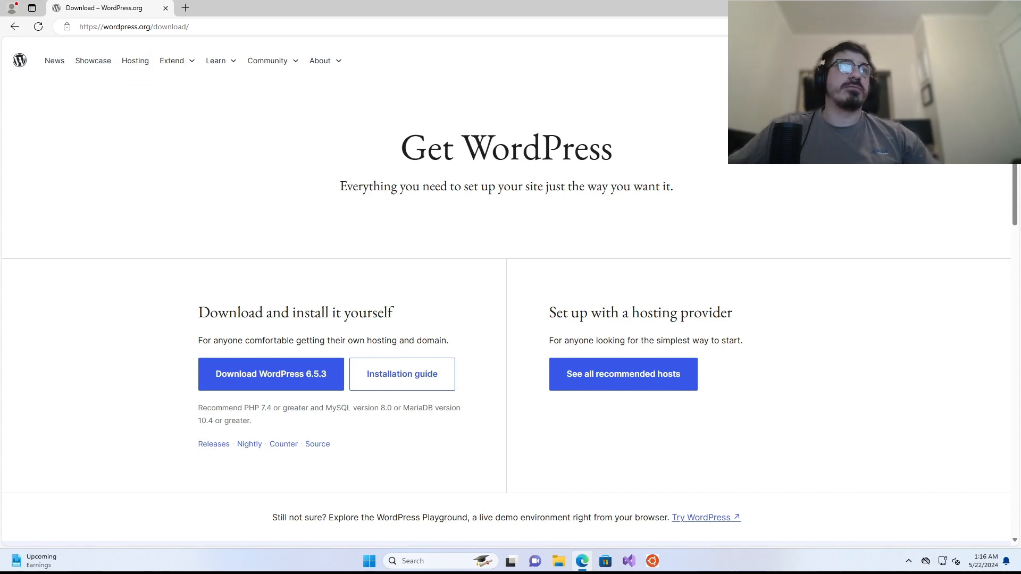
- Download WordPress 6.5.3 and show wordpress-6.5.3.zip in the Downloads folder
left_click(123, 28)
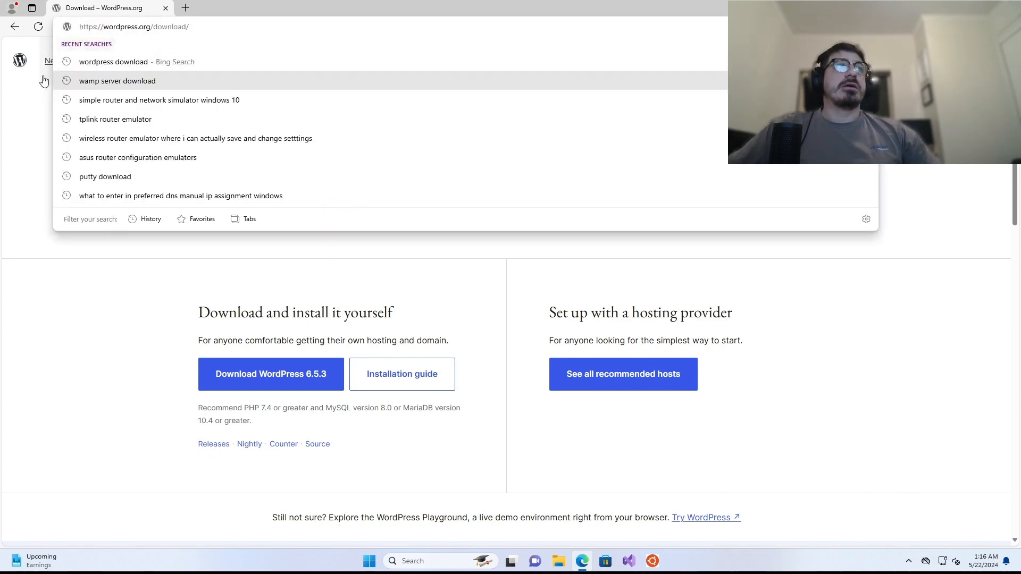
left_click(27, 94)
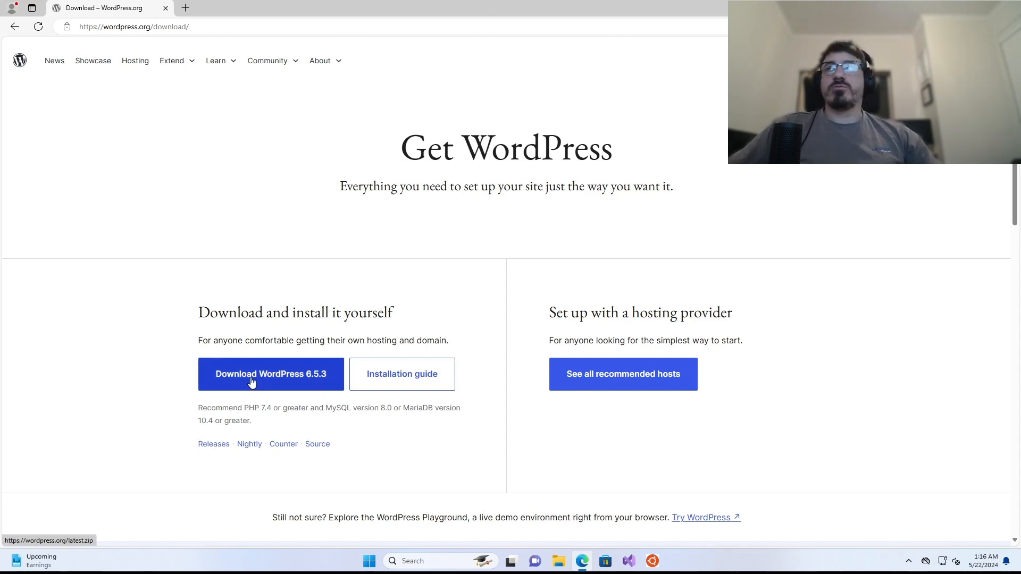
left_click(294, 374)
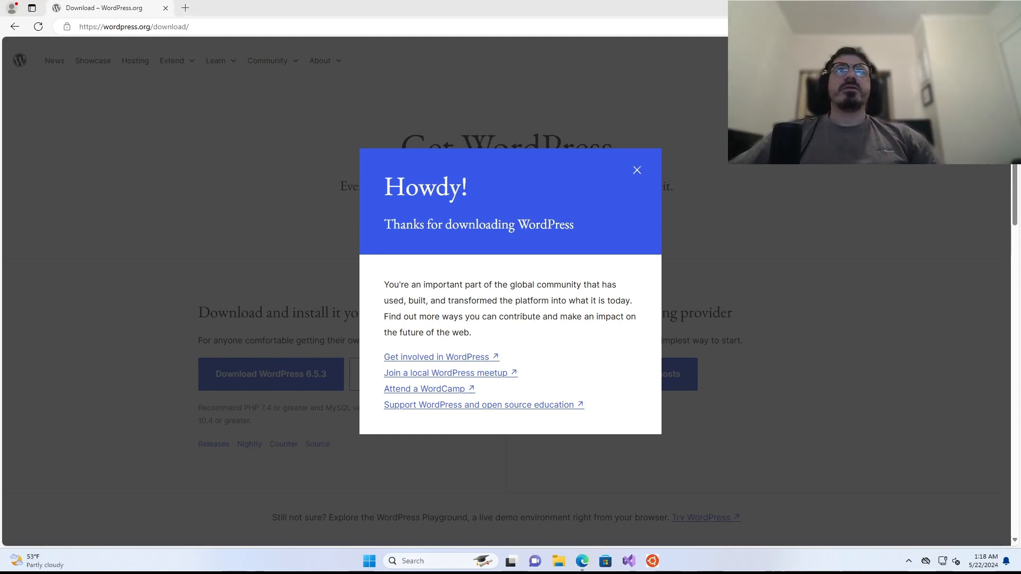
key("alt+Tab")
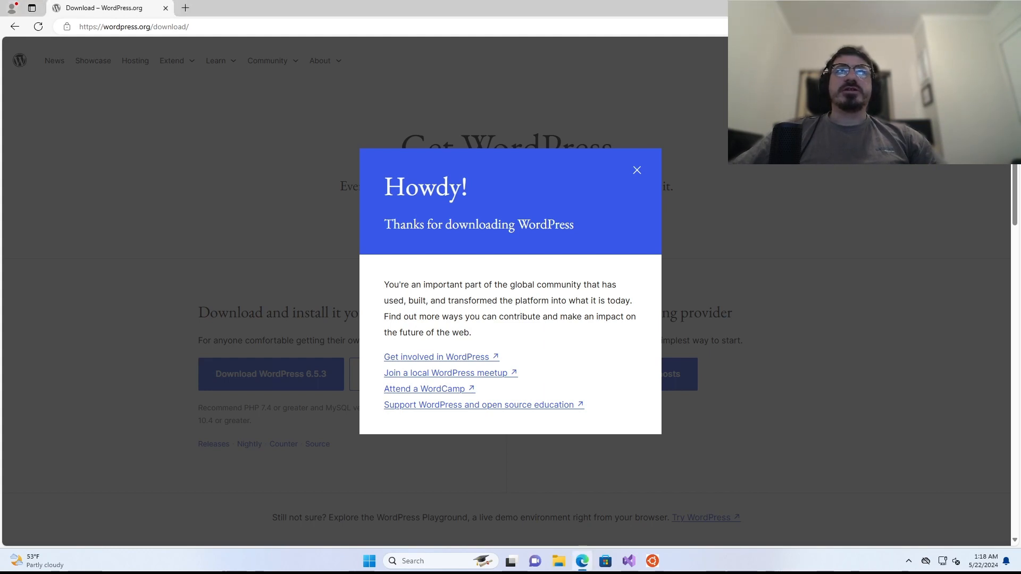
left_click(941, 74)
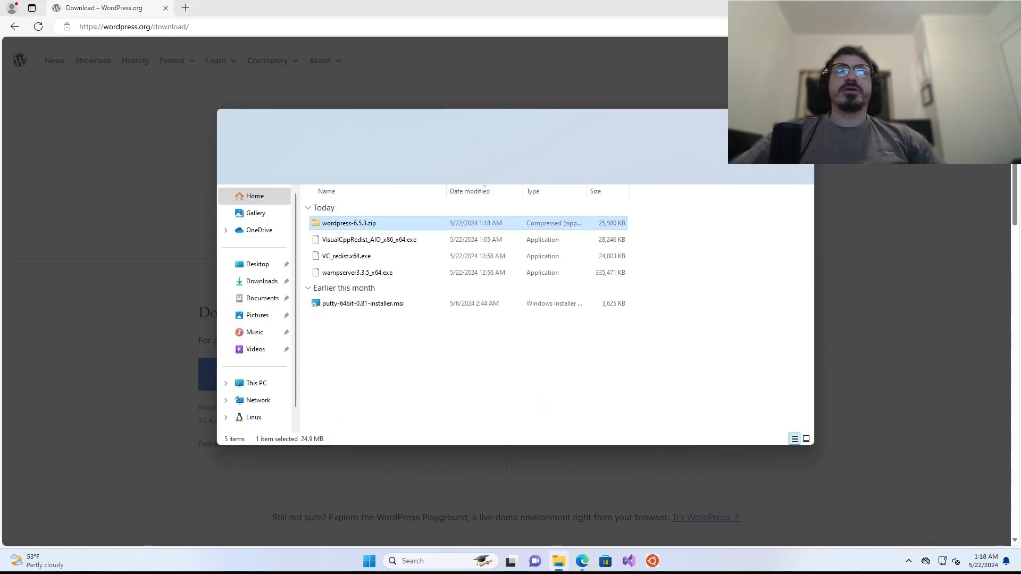
- Extract wordpress-6.5.3.zip into the suggested wordpress-6.5.3 folder
right_click(354, 225)
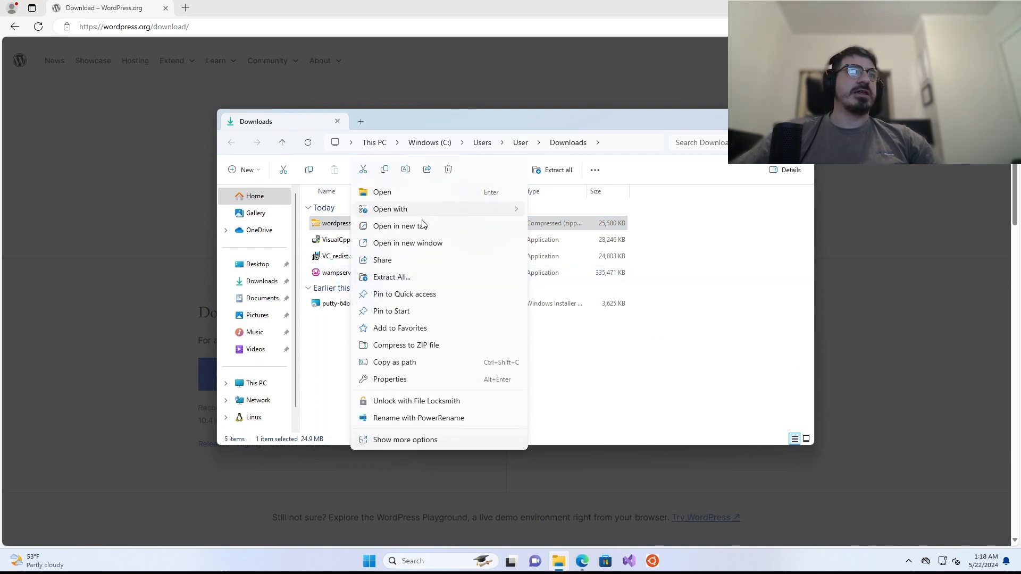
left_click(436, 435)
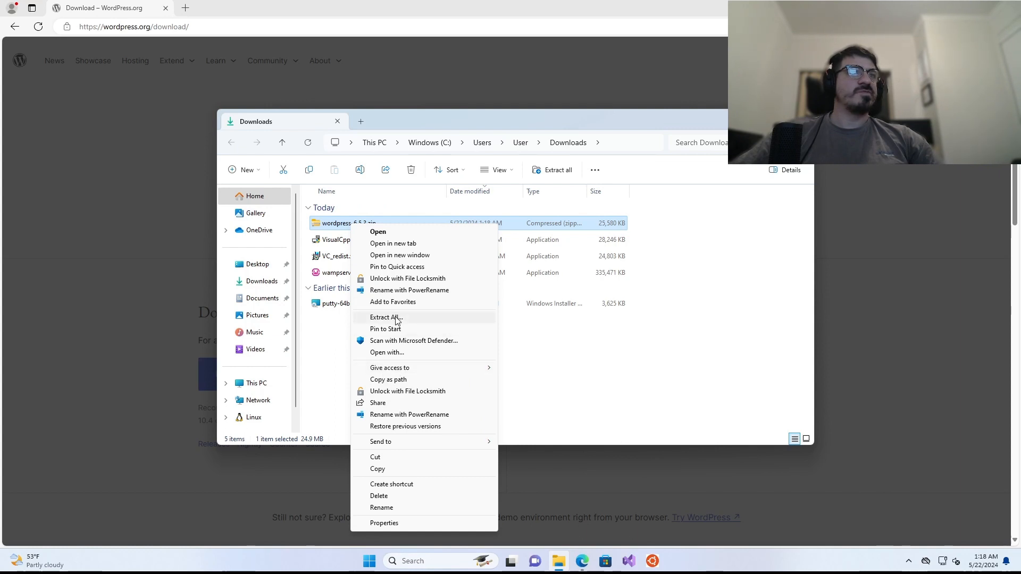
left_click(396, 318)
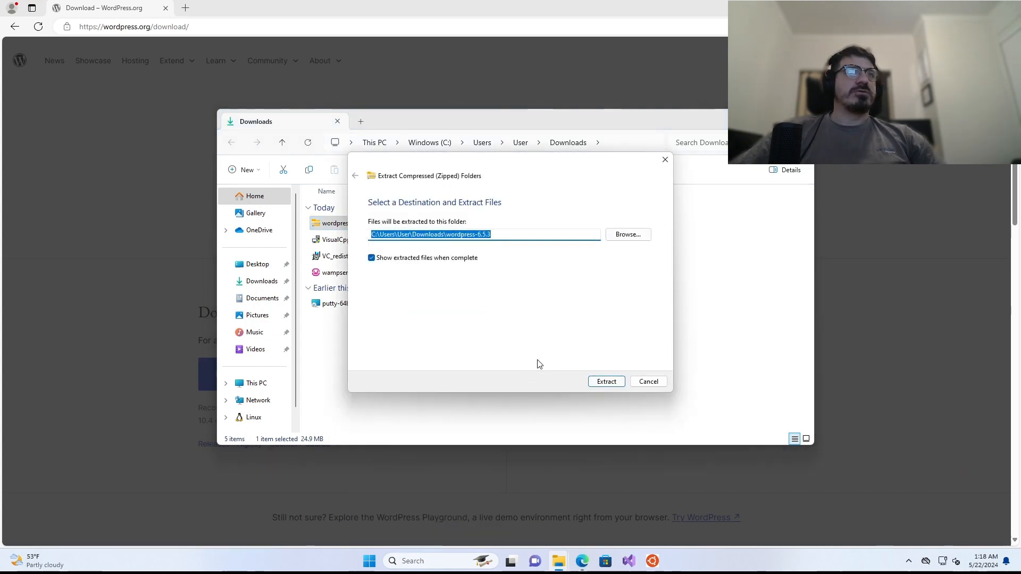
left_click(605, 381)
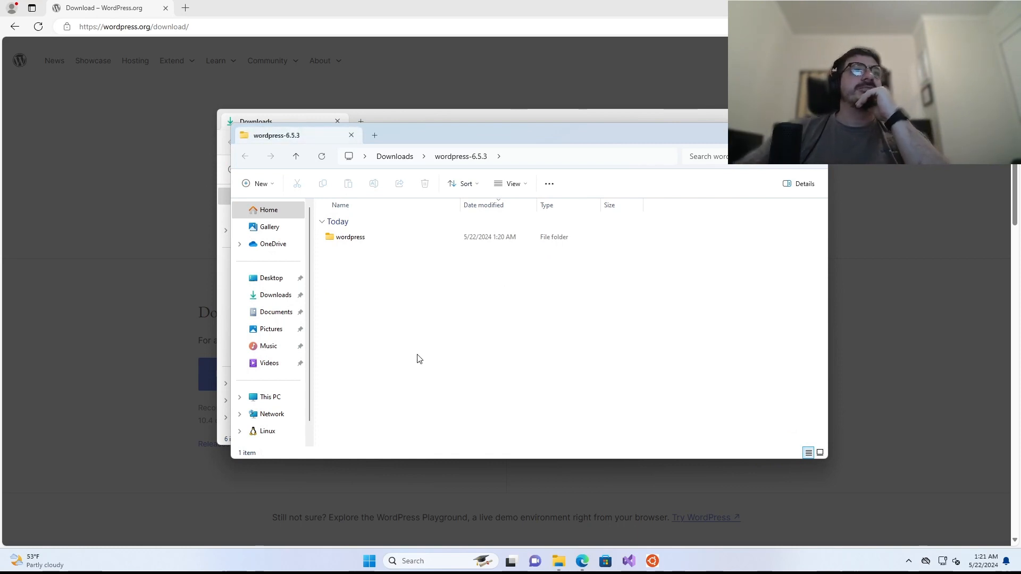
- Open the extracted inner wordpress folder to list its 19 items
left_click_drag(445, 134, 693, 149)
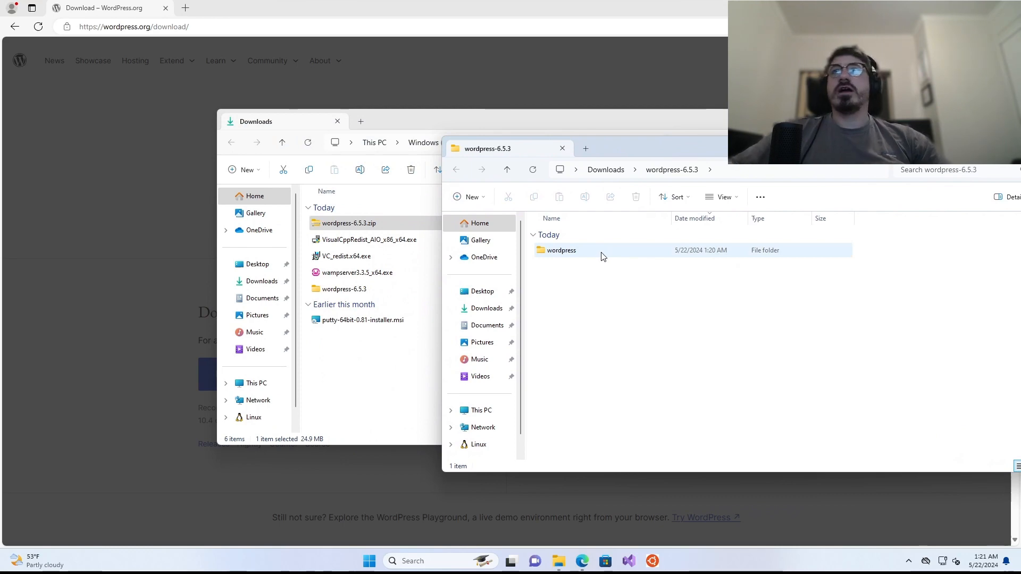
double_click(604, 255)
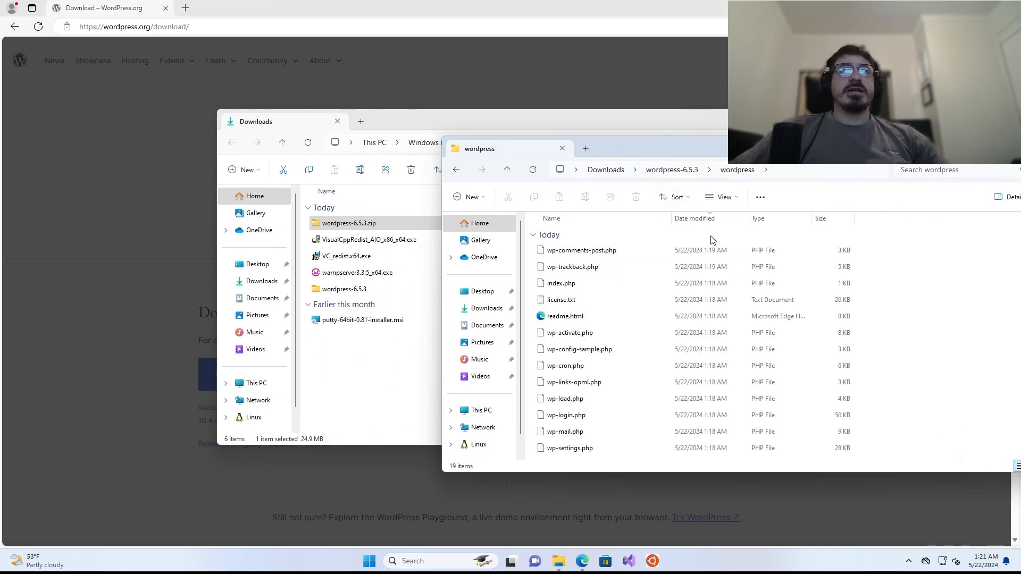
scroll(701, 276, "down", 2)
scroll(694, 294, "up", 2)
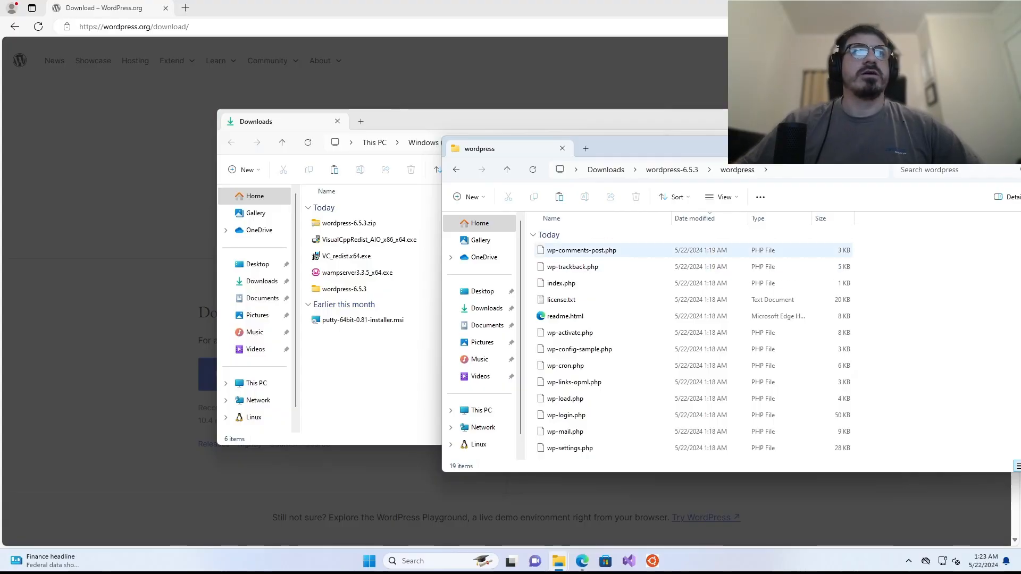
- Select all files in the wordpress folder and copy them
left_click(594, 255)
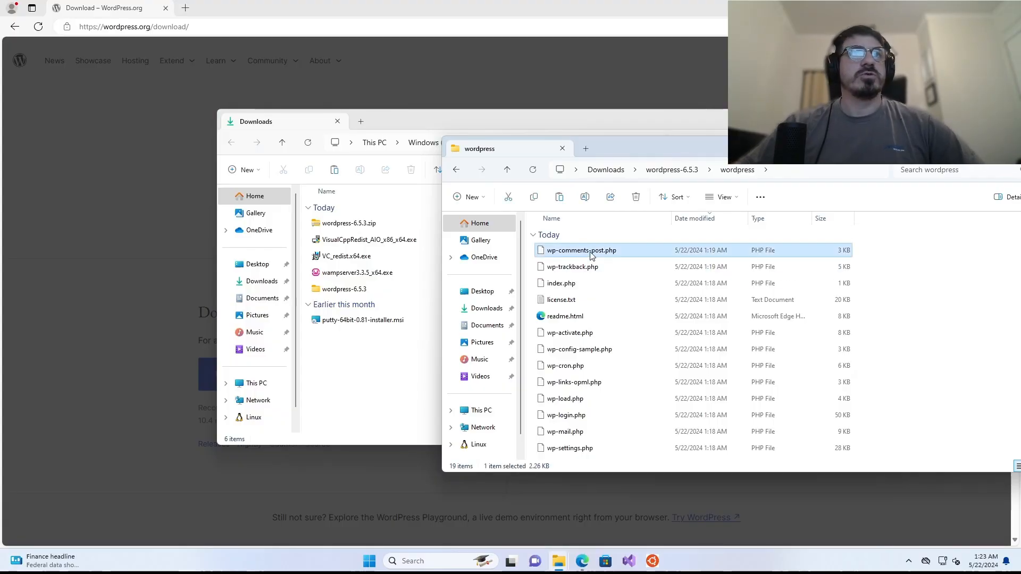
key("super")
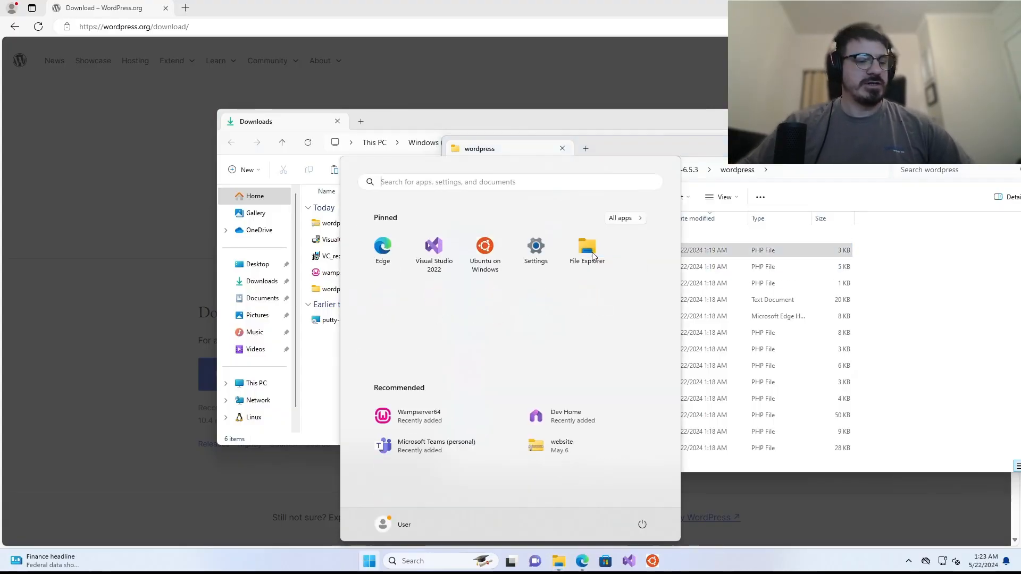
left_click(914, 296)
left_click(573, 256)
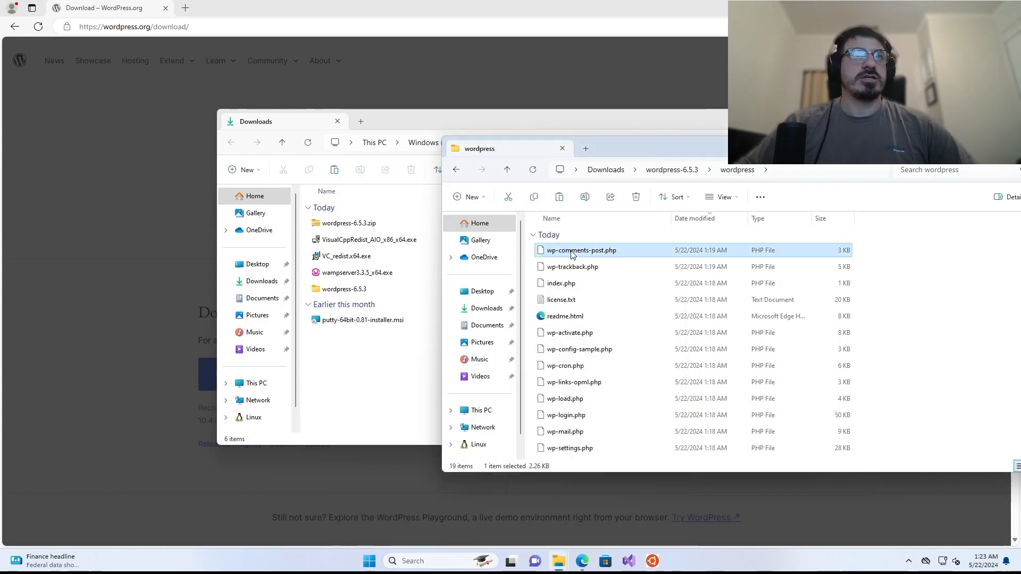
key("ctrl+a")
right_click(573, 255)
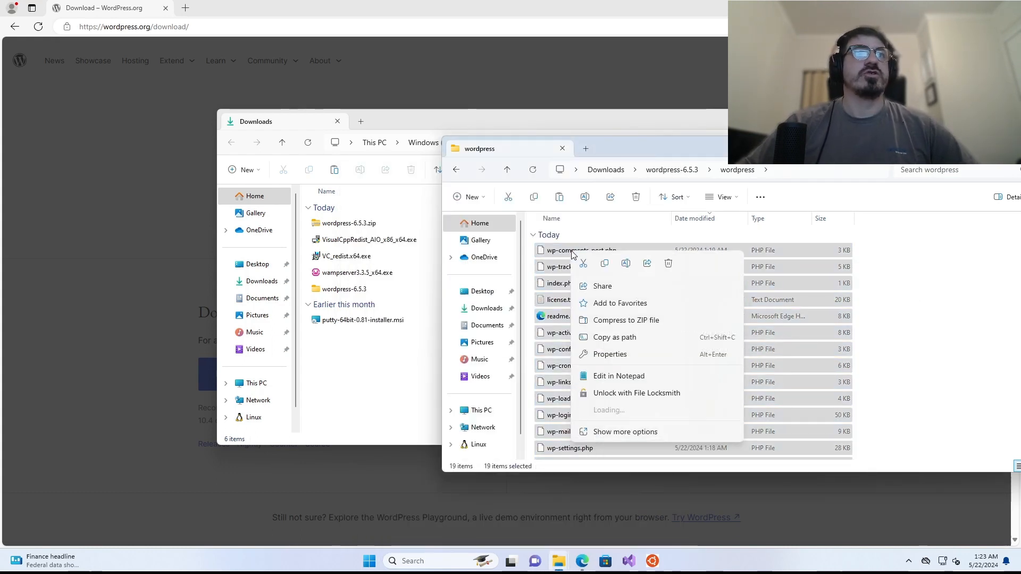
left_click(607, 265)
- Paste the copied WordPress files into C:\wamp64\www\mywebsite
left_click(345, 372)
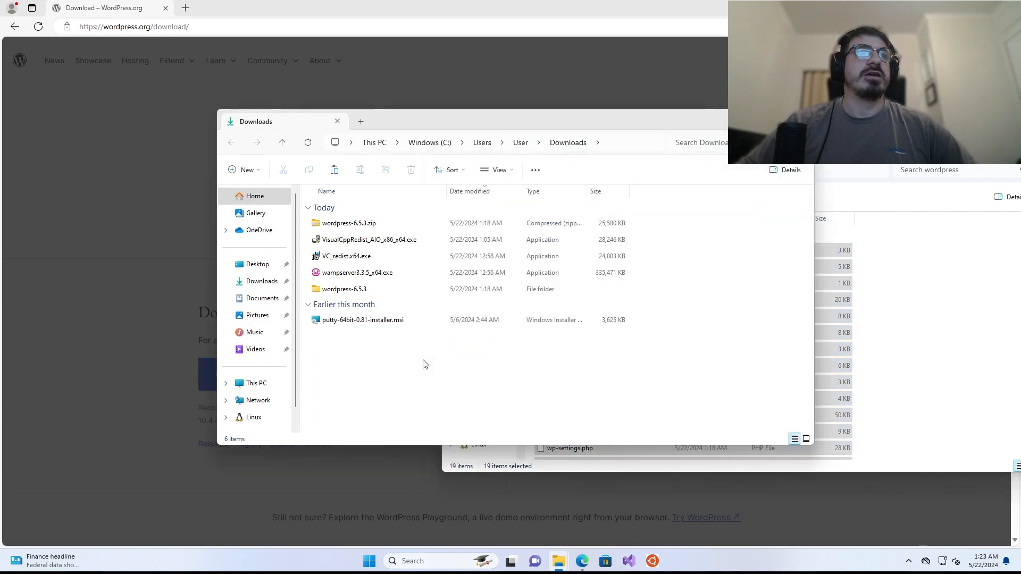
scroll(262, 386, "down", 1)
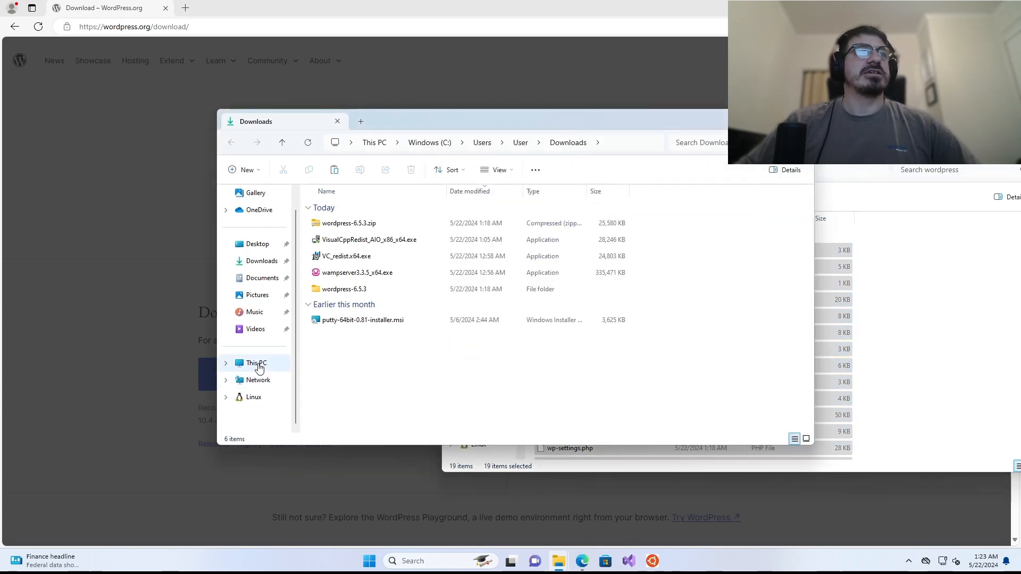
left_click(277, 363)
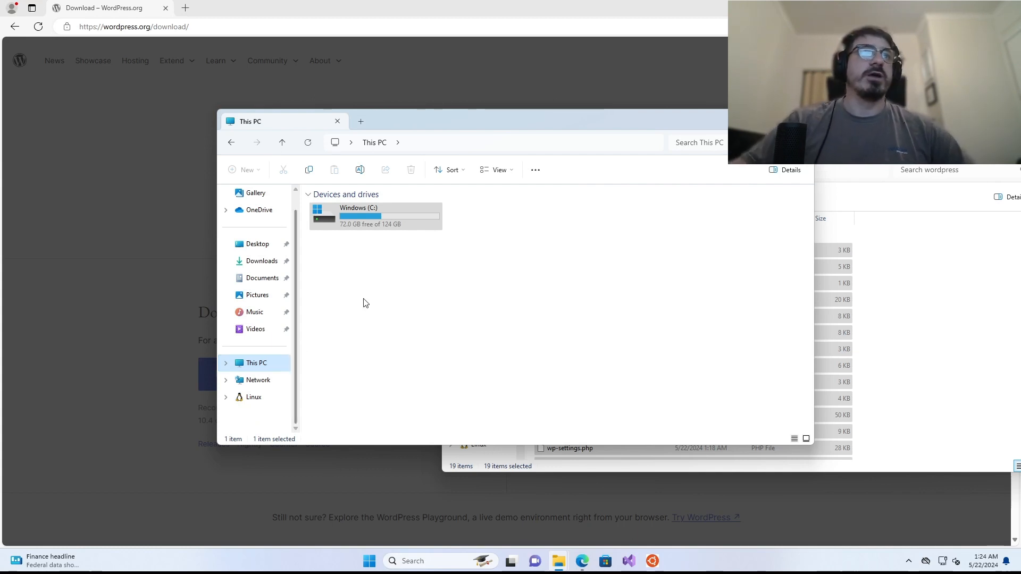
double_click(333, 213)
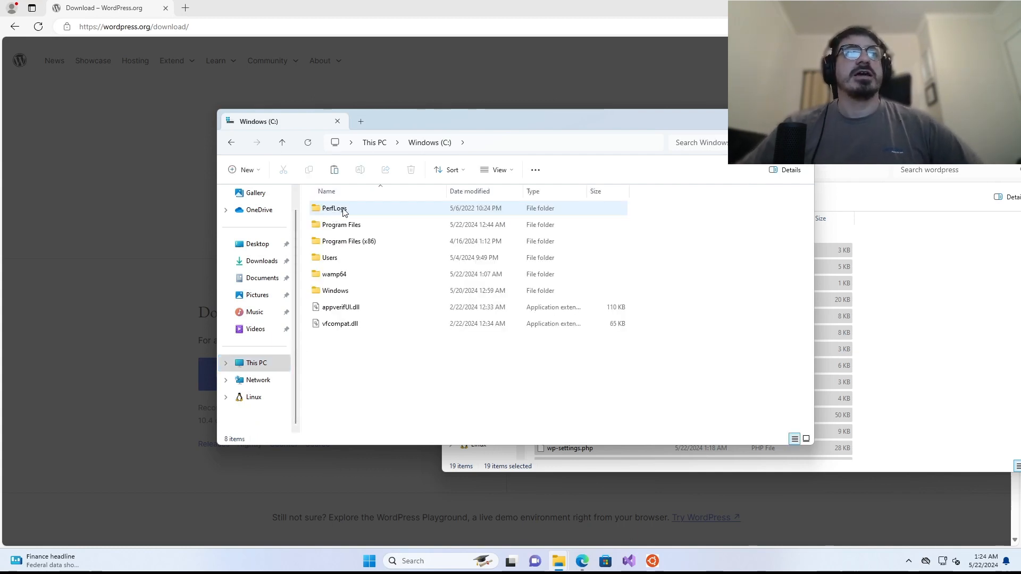
double_click(328, 281)
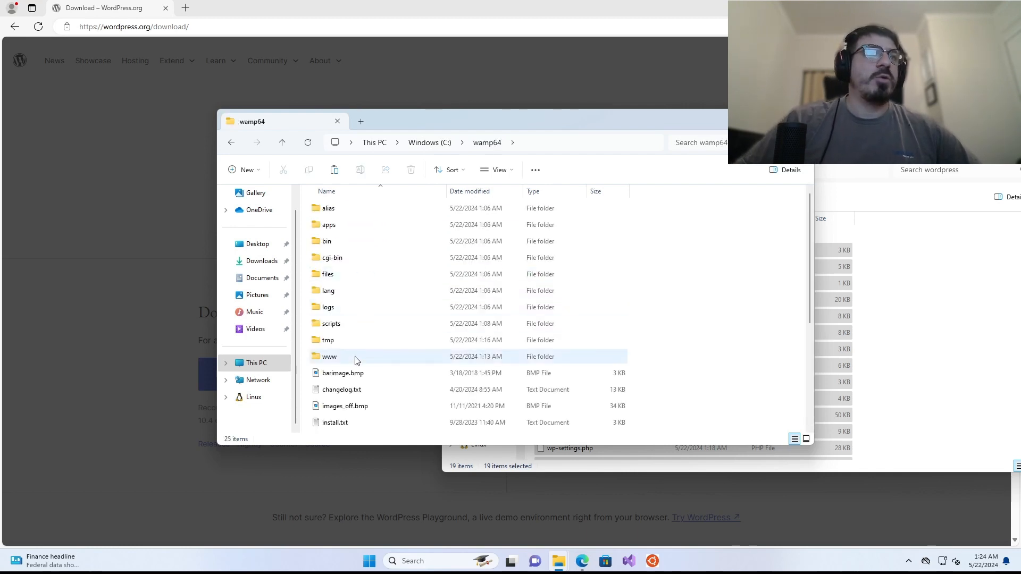
double_click(329, 357)
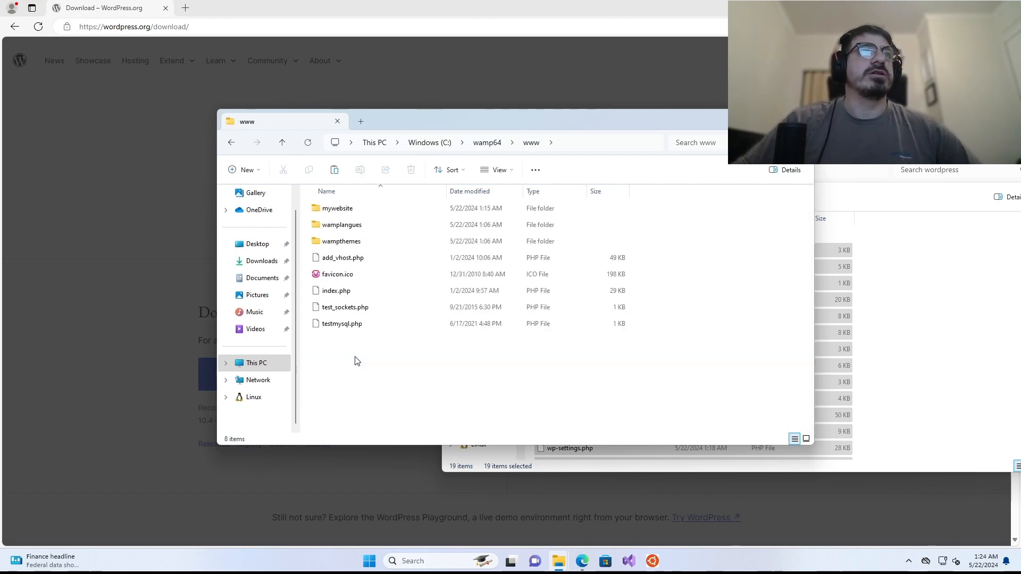
double_click(336, 210)
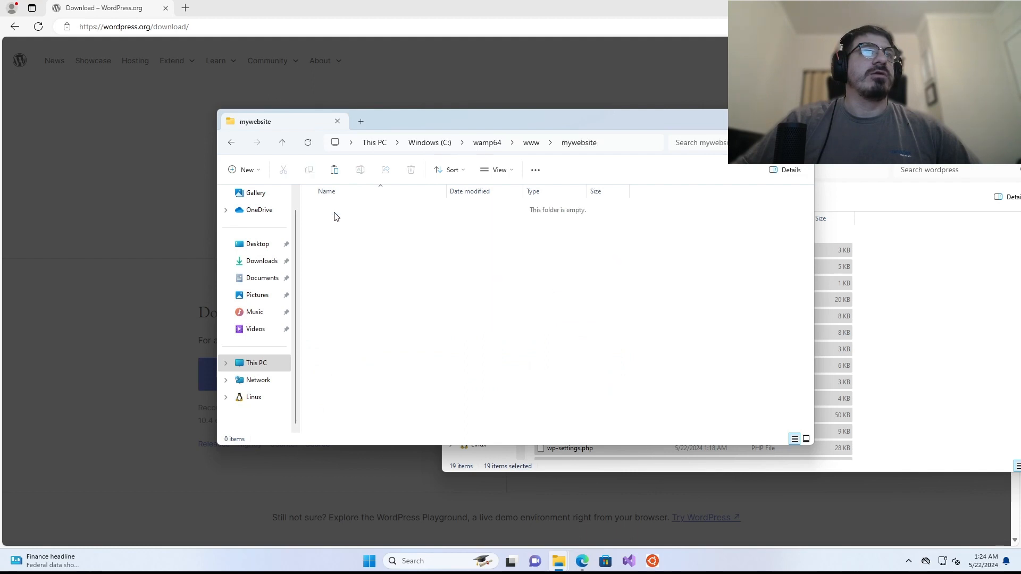
right_click(371, 323)
key("Escape")
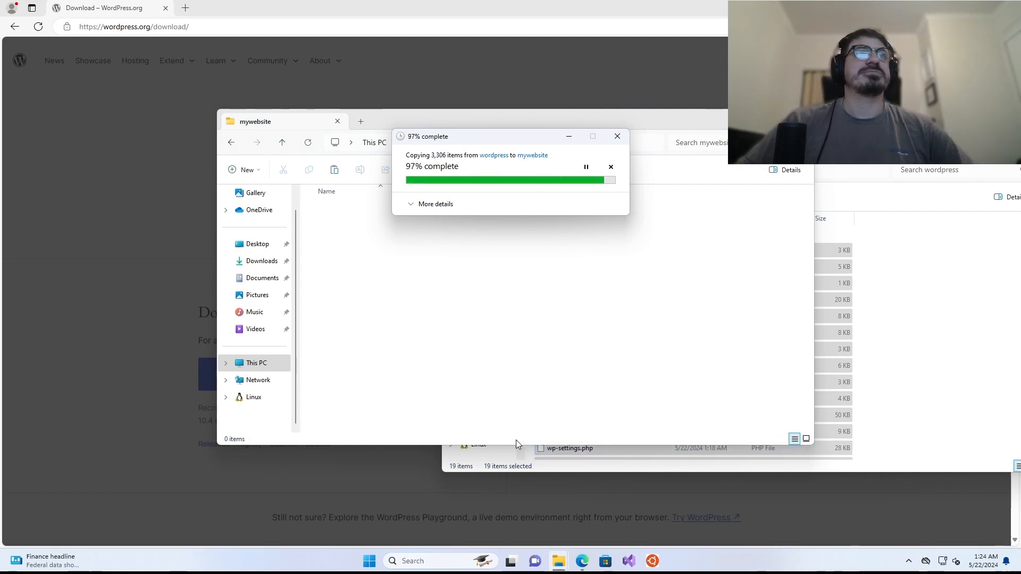
left_click(705, 352)
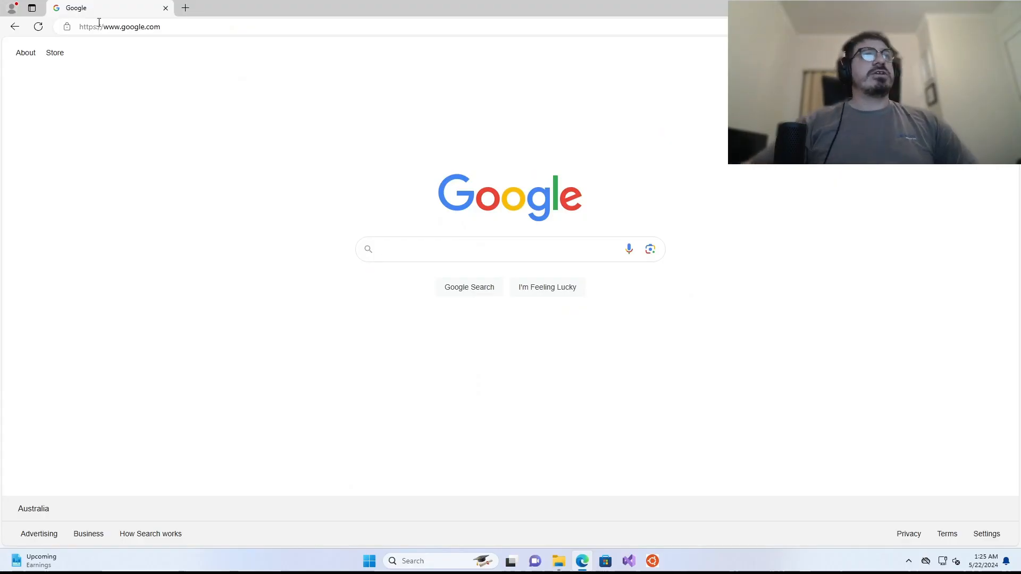
- Load localhost/mywebsite and continue past the setup language choice to the welcome page
left_click(101, 27)
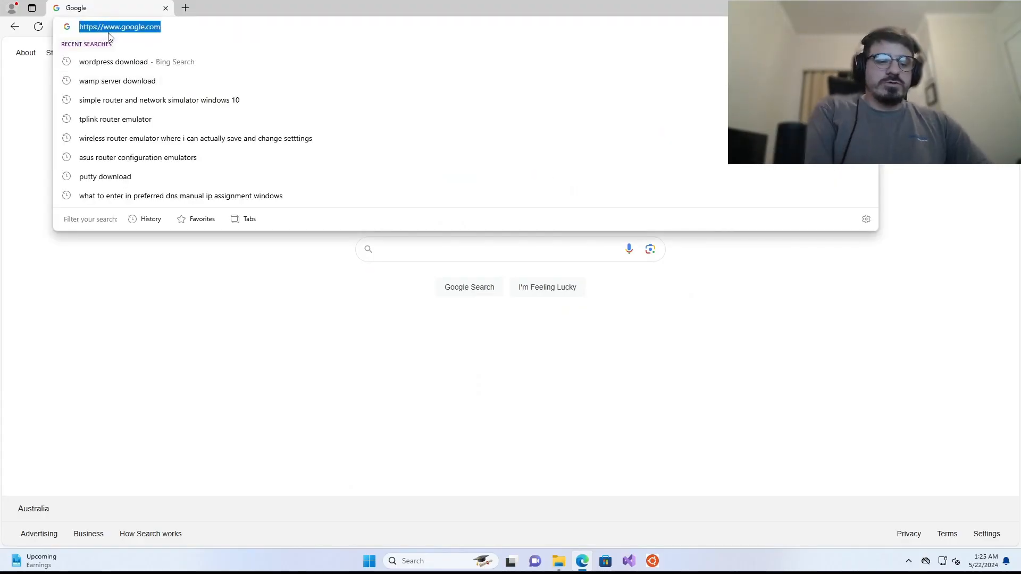
type("localhost/mywebsite")
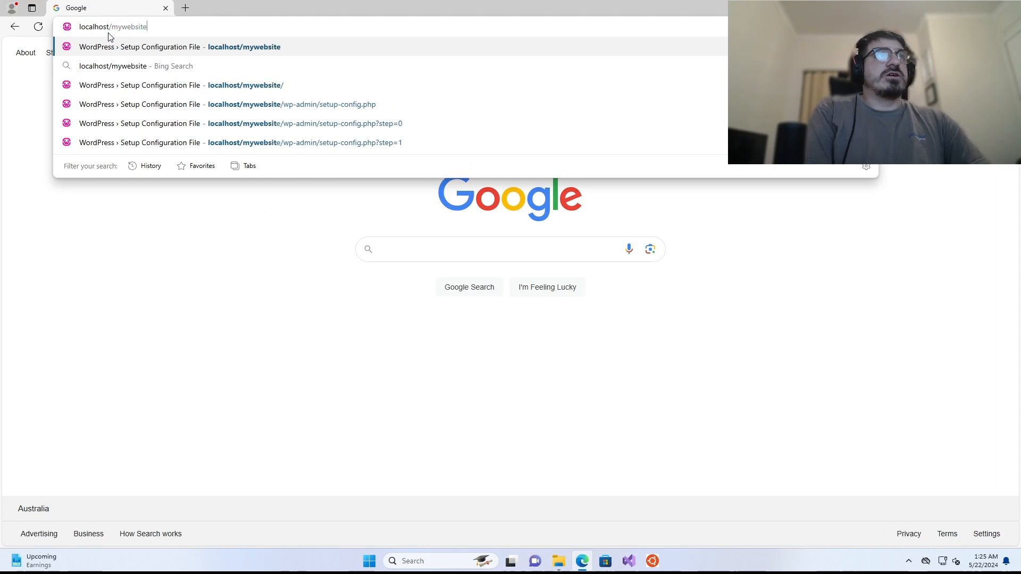
key("Return")
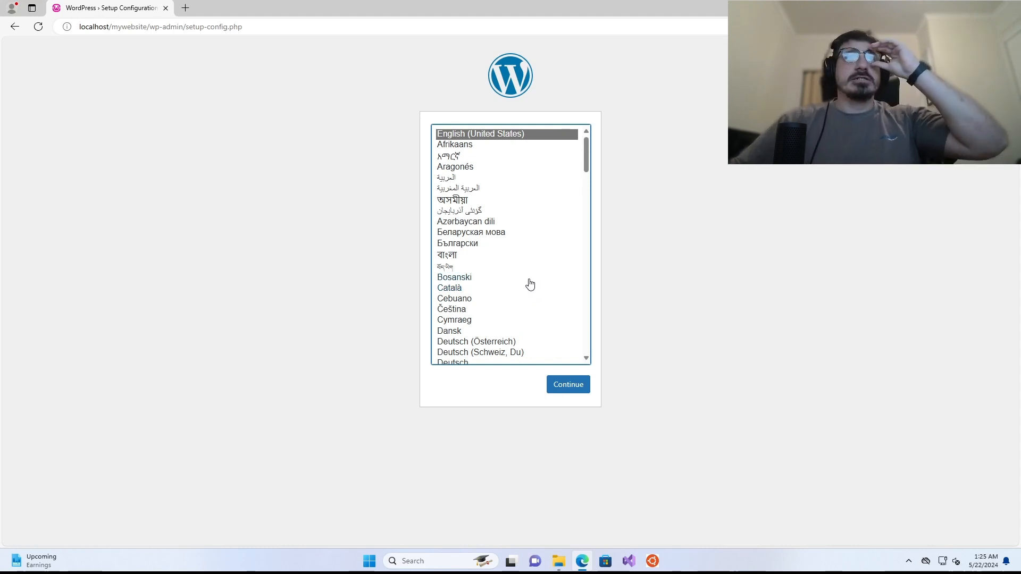
left_click(558, 386)
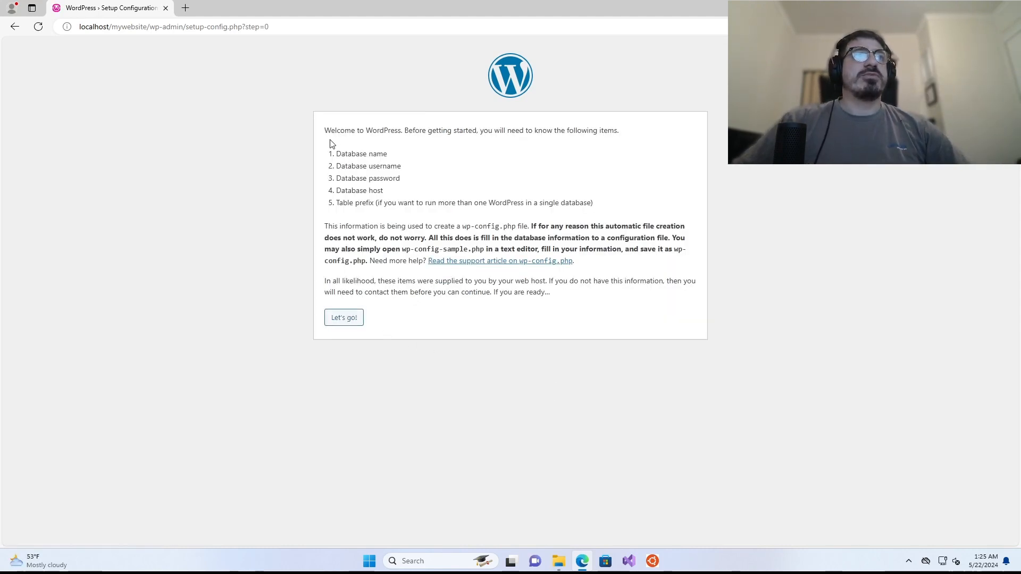
- Highlight the welcome page's list of required database details, starting with Database name
left_click_drag(324, 131, 604, 133)
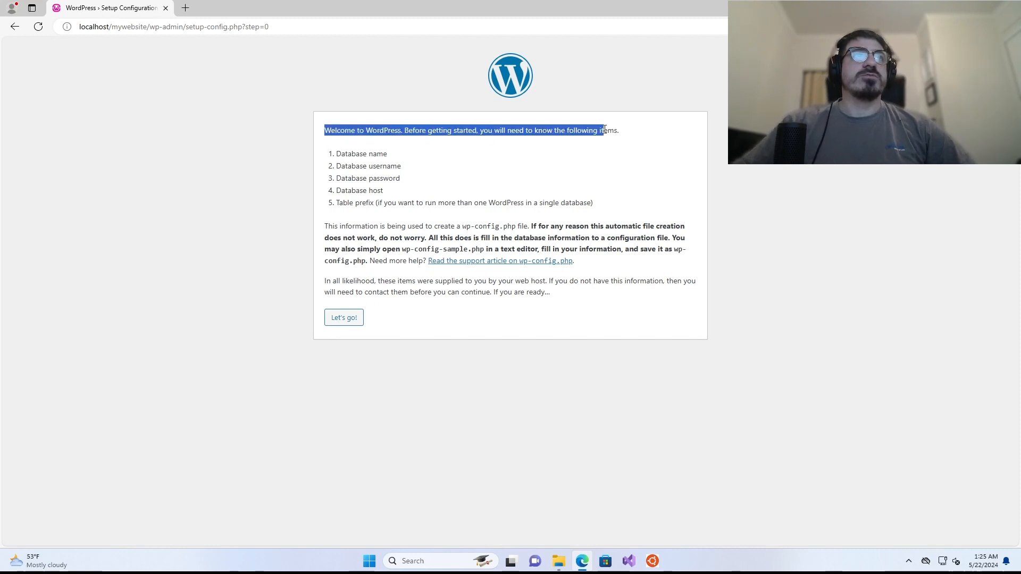
left_click(589, 142)
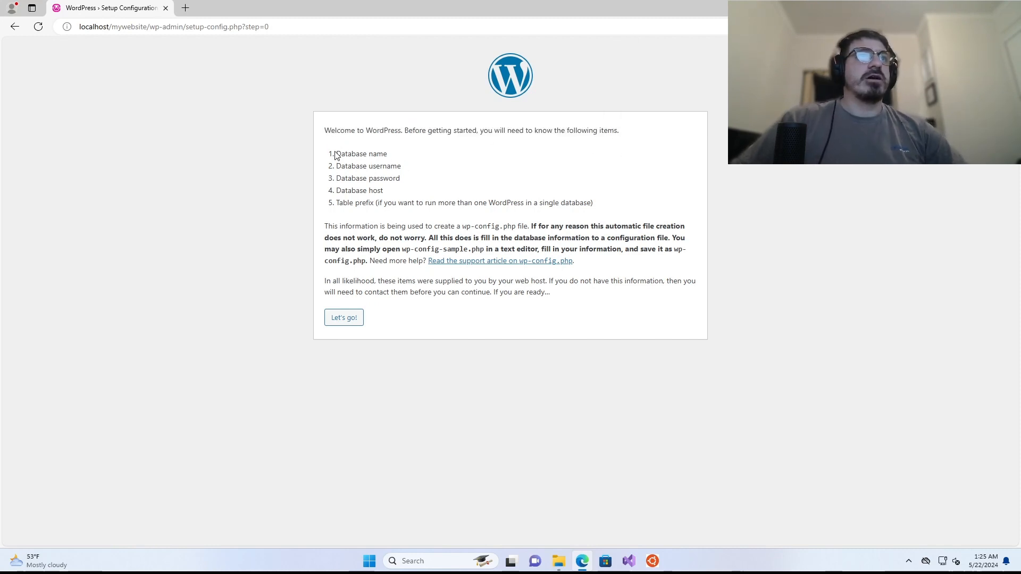
left_click_drag(335, 155, 385, 154)
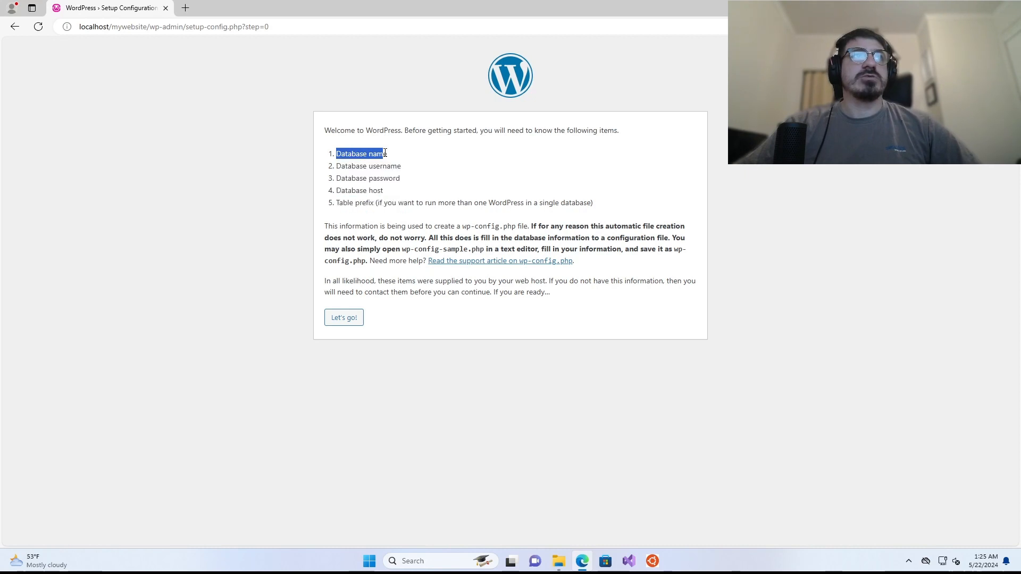
left_click(384, 154)
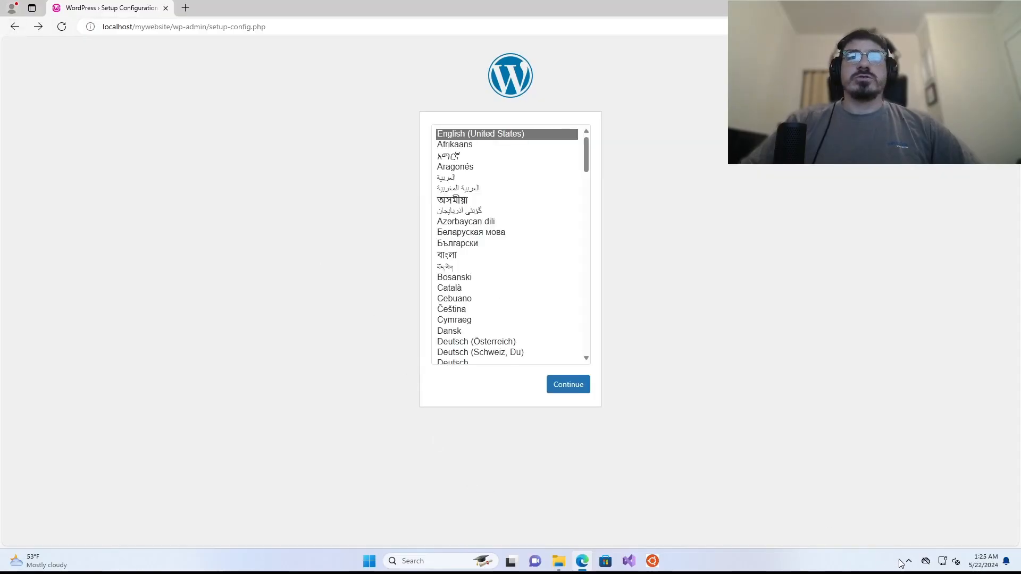
- Open phpMyAdmin 5.2.1 from the WampServer tray menu
left_click(909, 561)
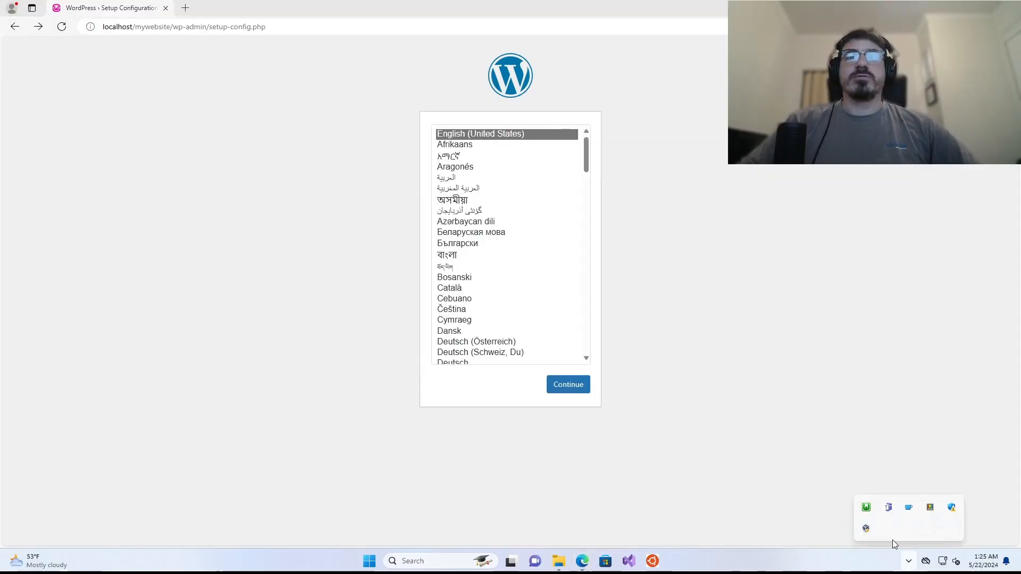
left_click(865, 508)
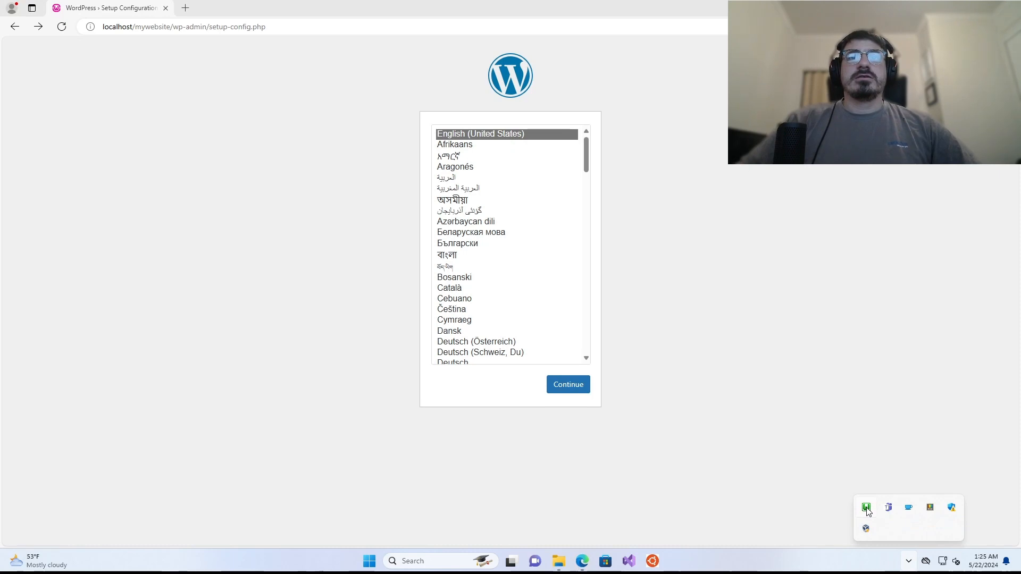
mouse_move(930, 371)
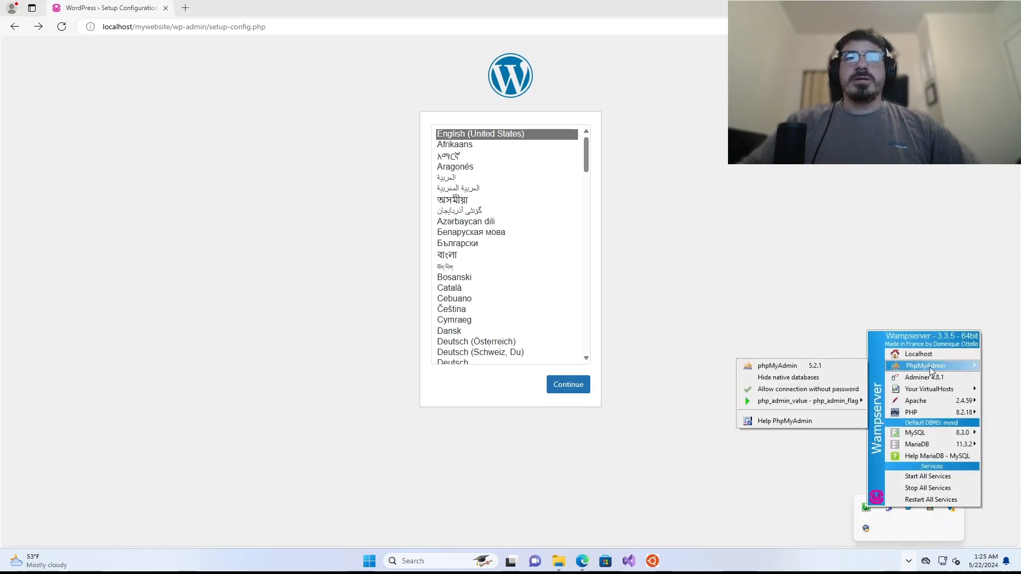
left_click(762, 367)
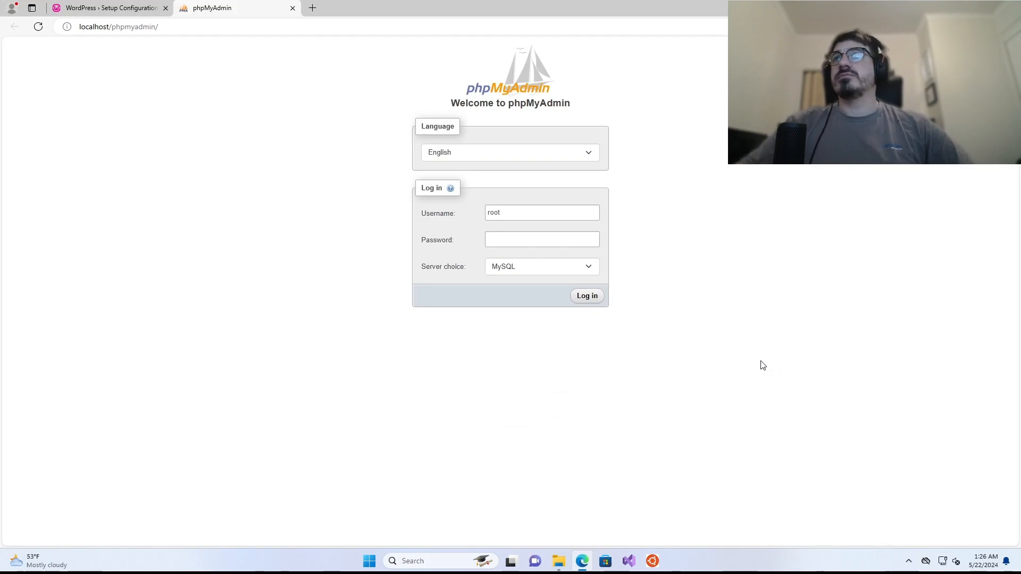
- Log in to phpMyAdmin as root with a blank password
left_click(499, 240)
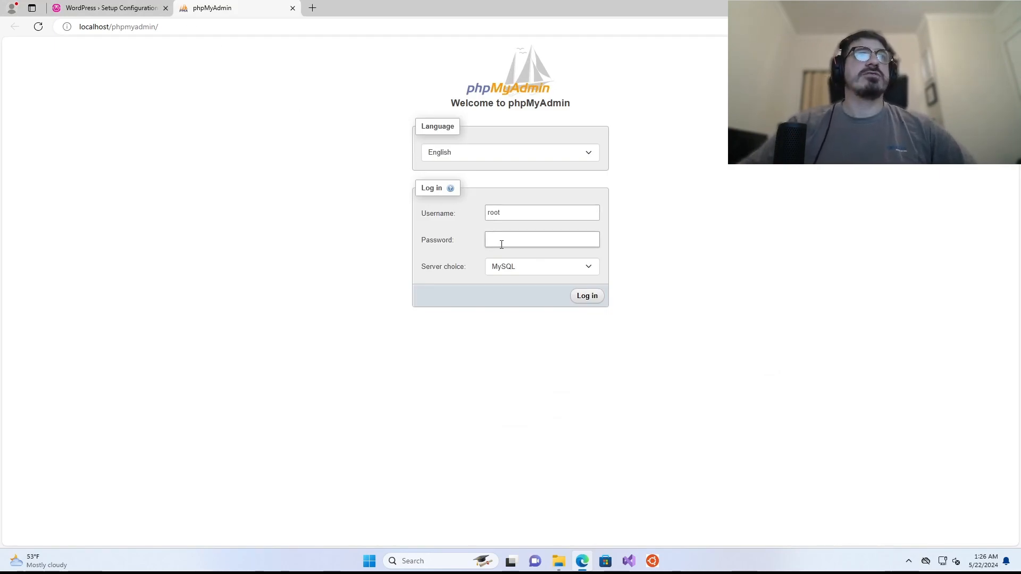
left_click(509, 213)
double_click(506, 212)
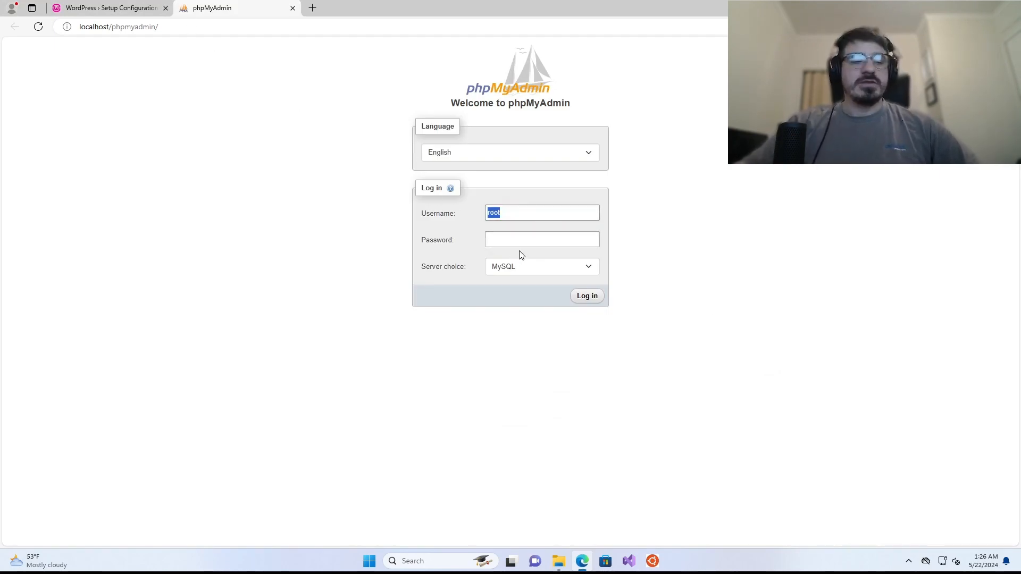
left_click(613, 345)
left_click(551, 239)
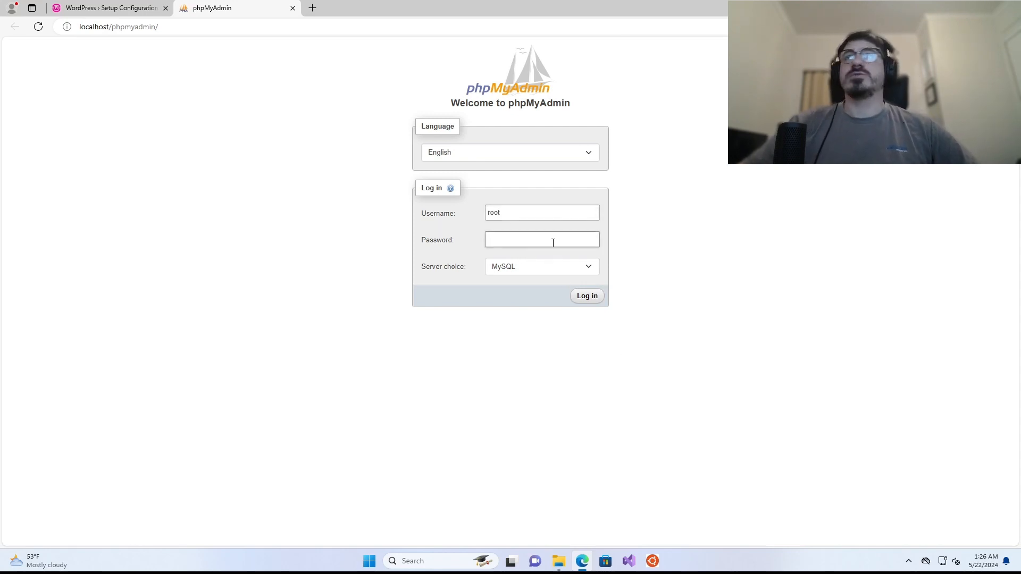
left_click(579, 383)
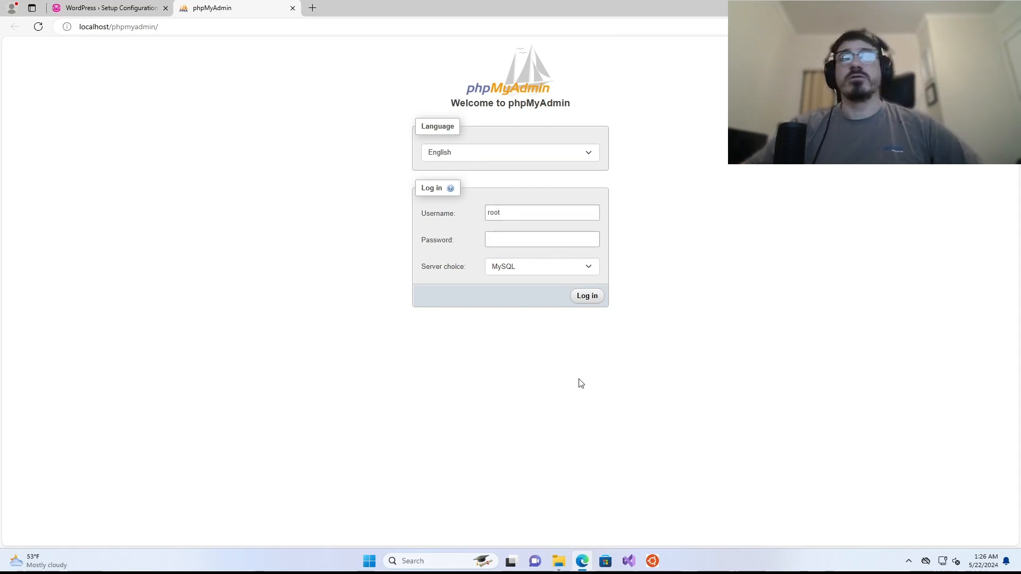
left_click(590, 299)
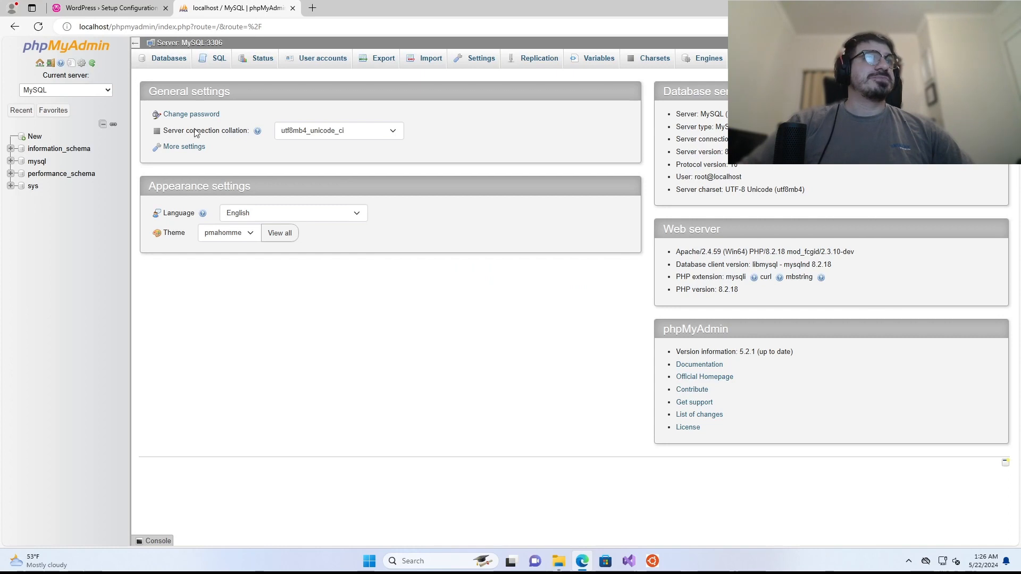
- On the Databases page, create mywebsite_database with utf8mb4_unicode_520_ci collation
left_click(33, 137)
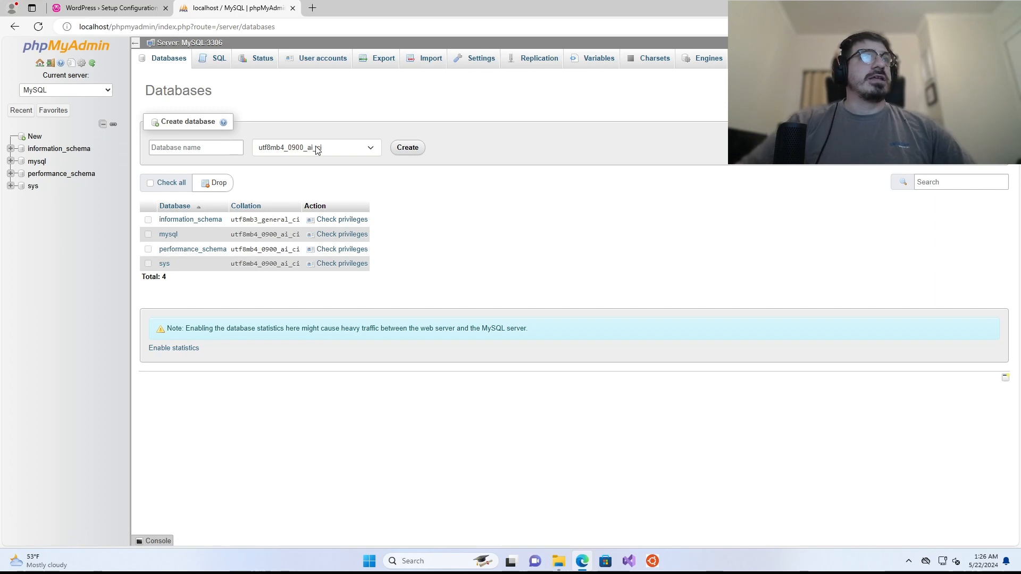
left_click(315, 150)
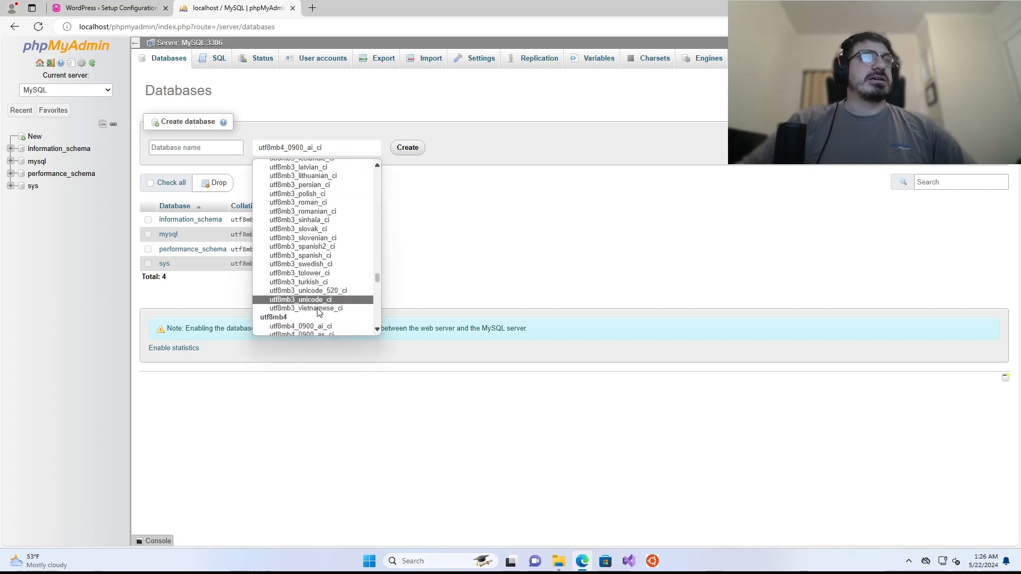
scroll(319, 312, "down", 15)
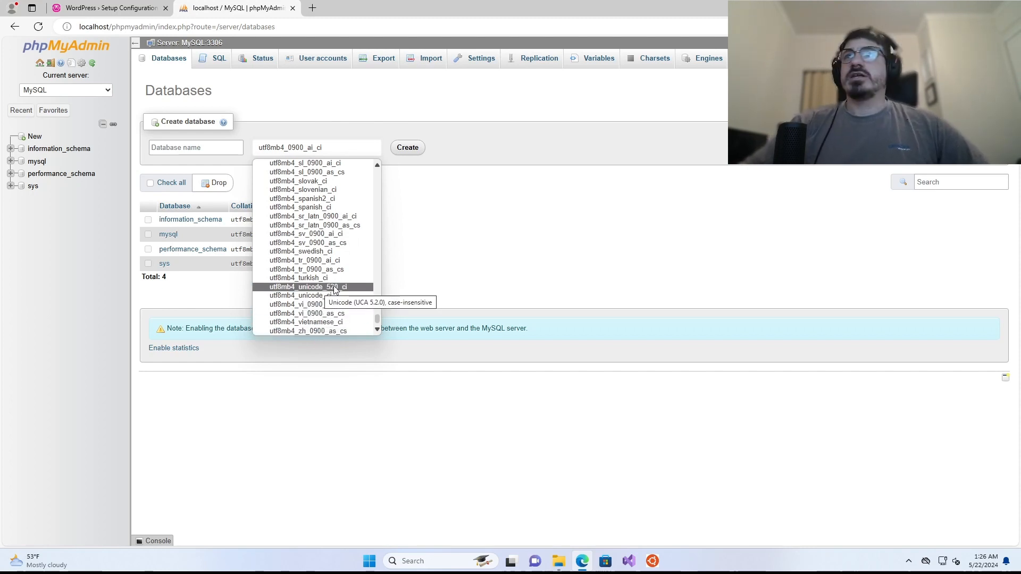
left_click(335, 288)
left_click(195, 149)
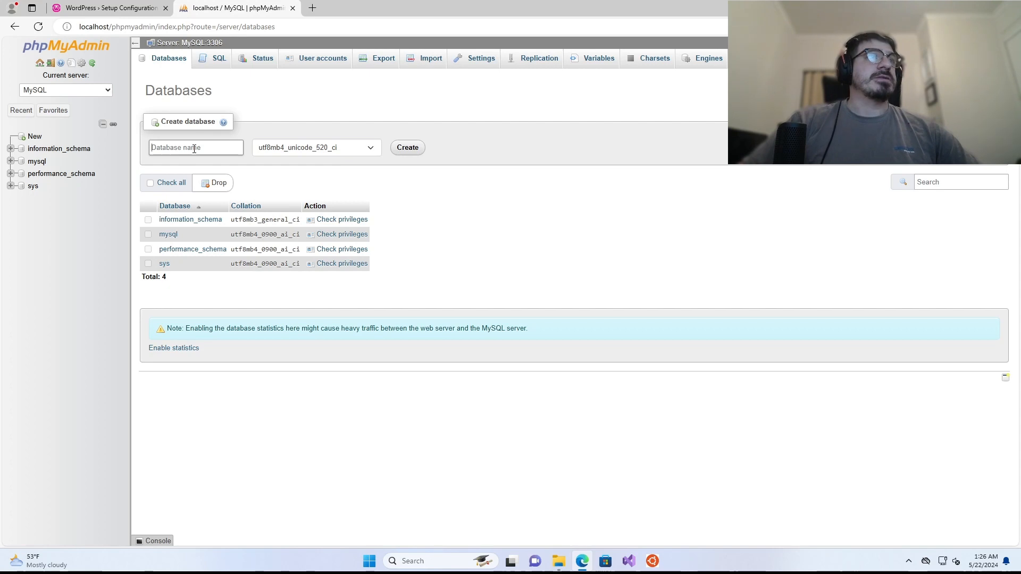
type("mywebsite")
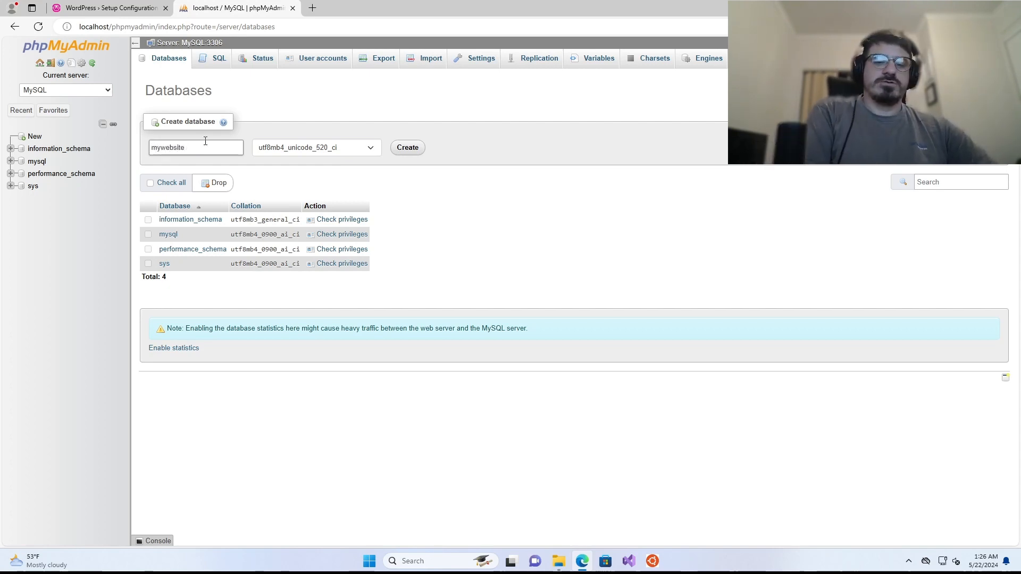
type("_database")
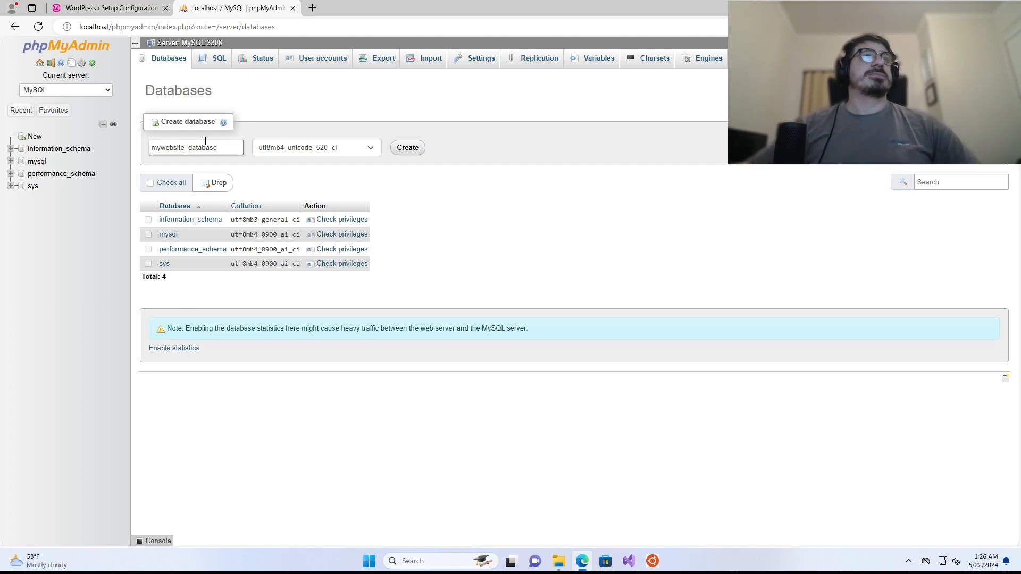
left_click(409, 147)
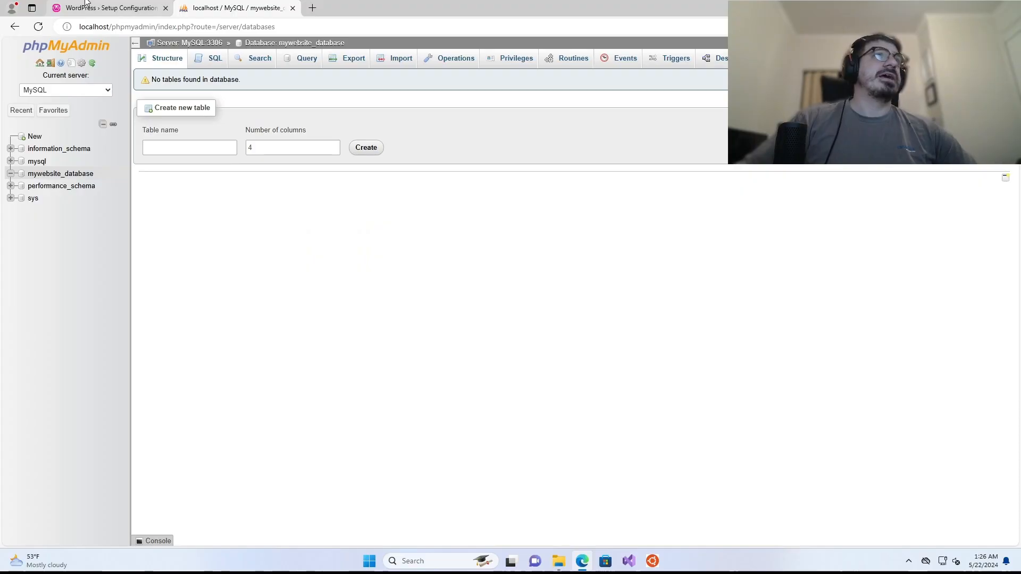
- Reload localhost/mywebsite, keep English, and proceed to the database connection form
left_click(88, 10)
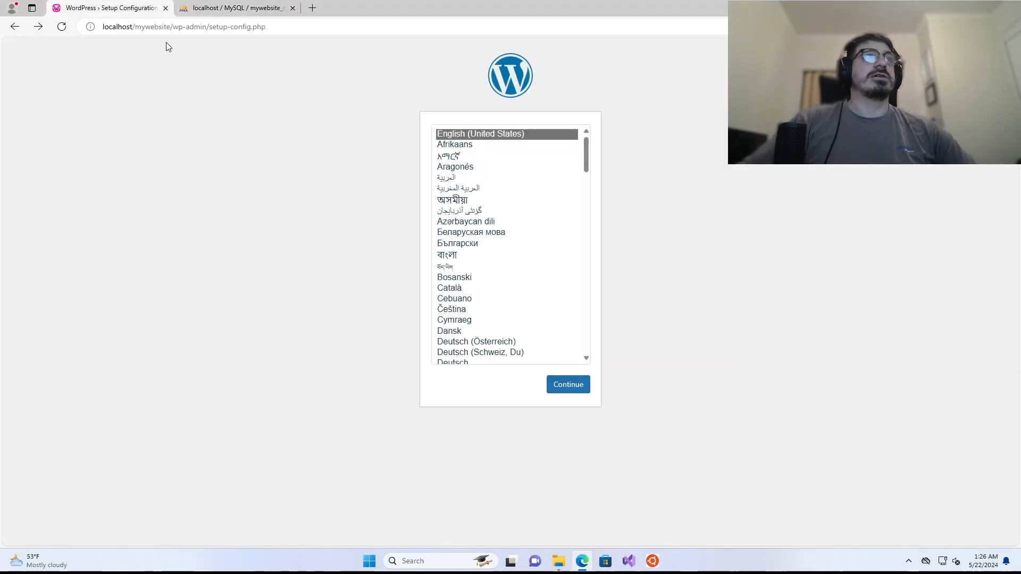
left_click_drag(175, 27, 387, 27)
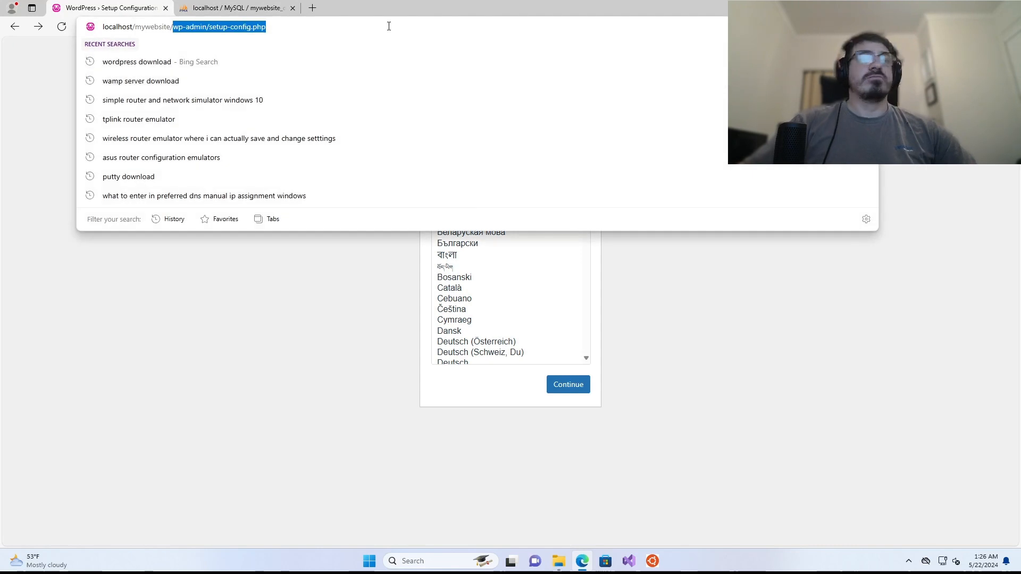
key("BackSpace")
key("Return")
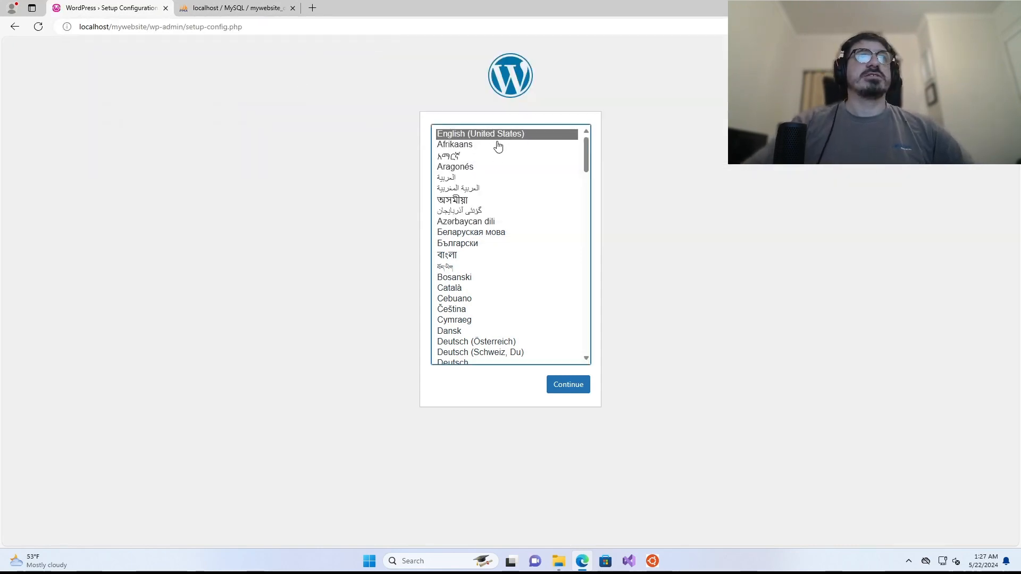
left_click(566, 387)
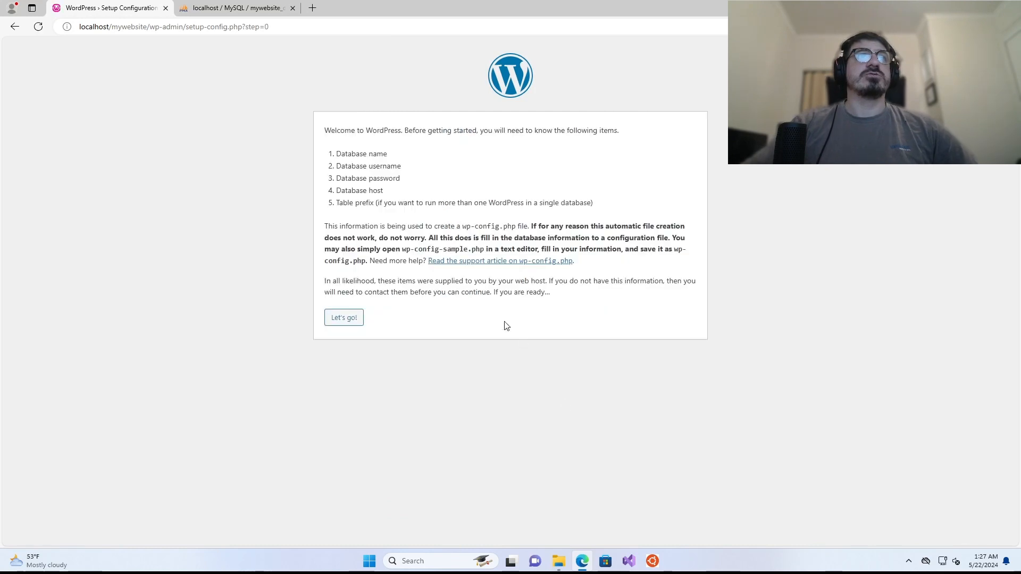
left_click(349, 319)
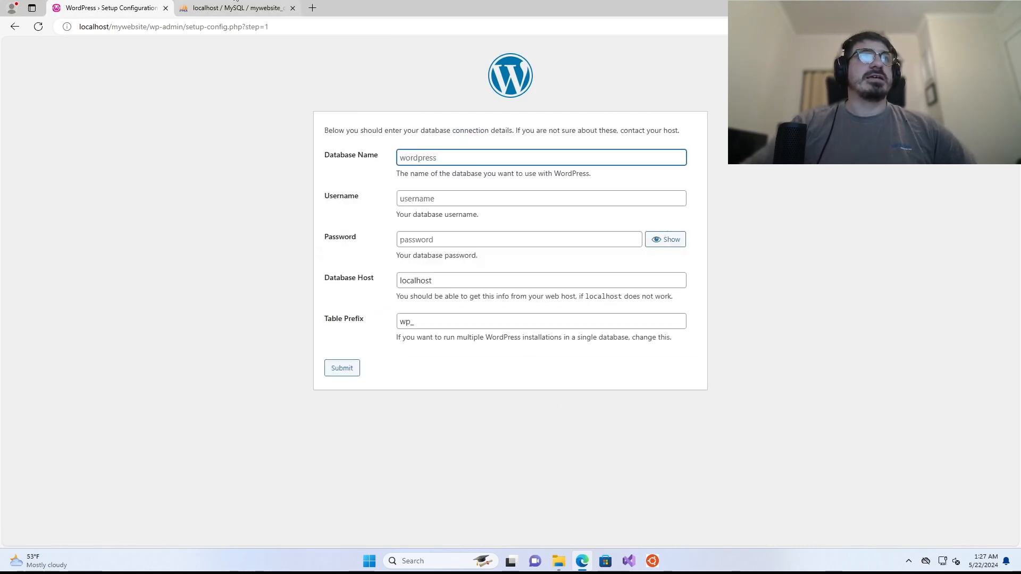
- Enter database name mywebsite_database and username root, leaving the password blank
left_click(234, 10)
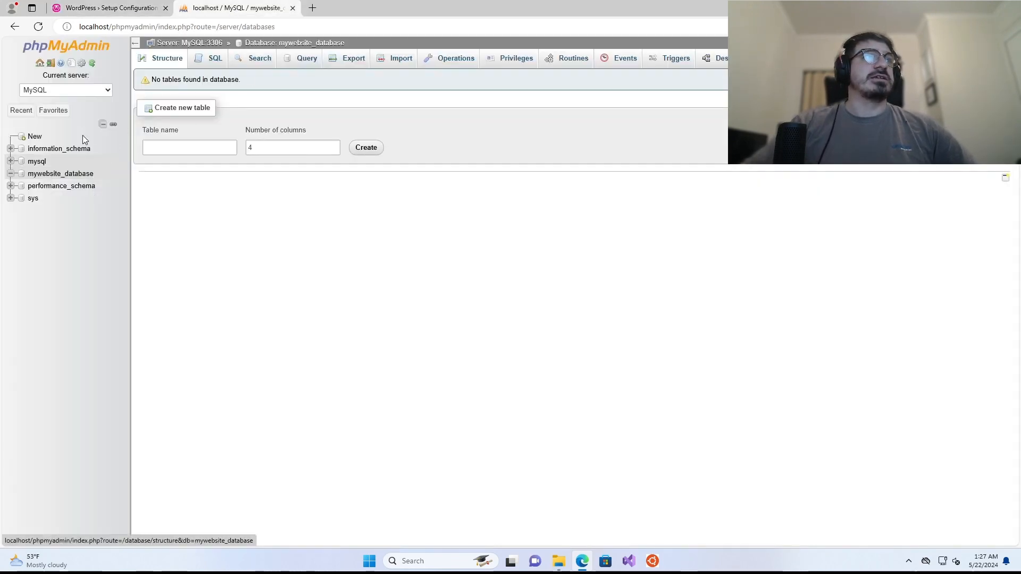
left_click(106, 8)
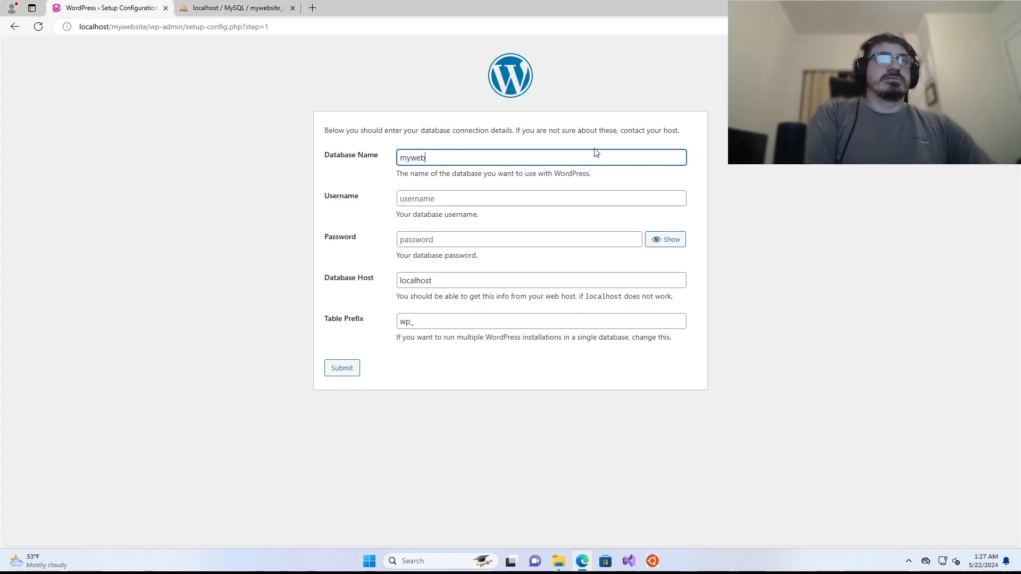
left_click(595, 152)
type("mywebsite")
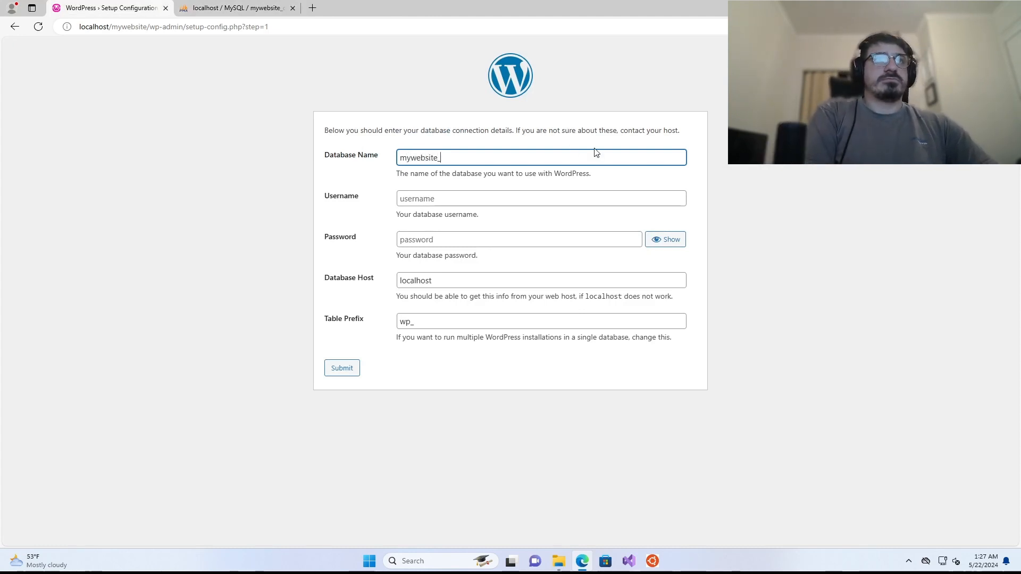
type("_database")
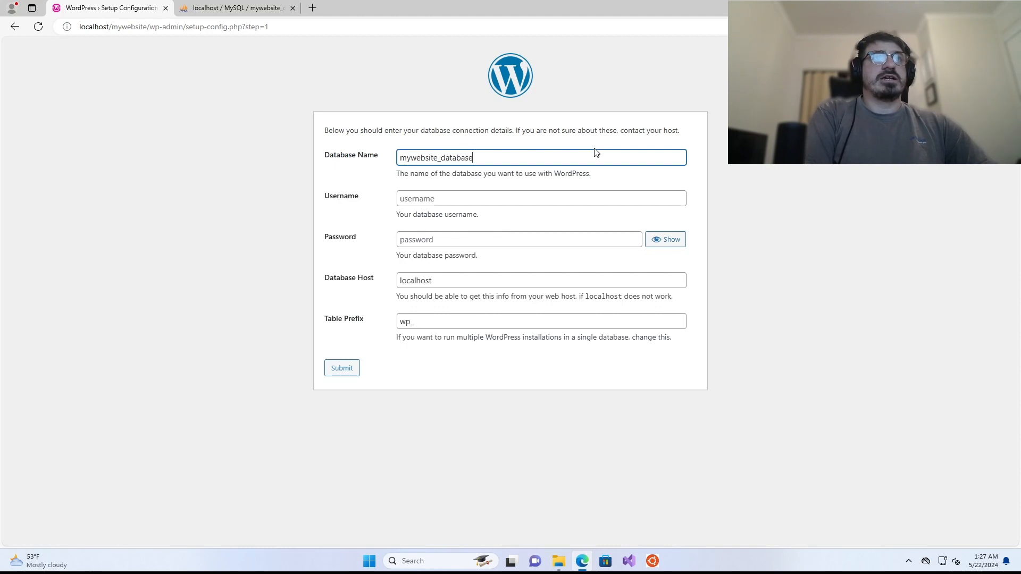
key("Tab")
type("ro")
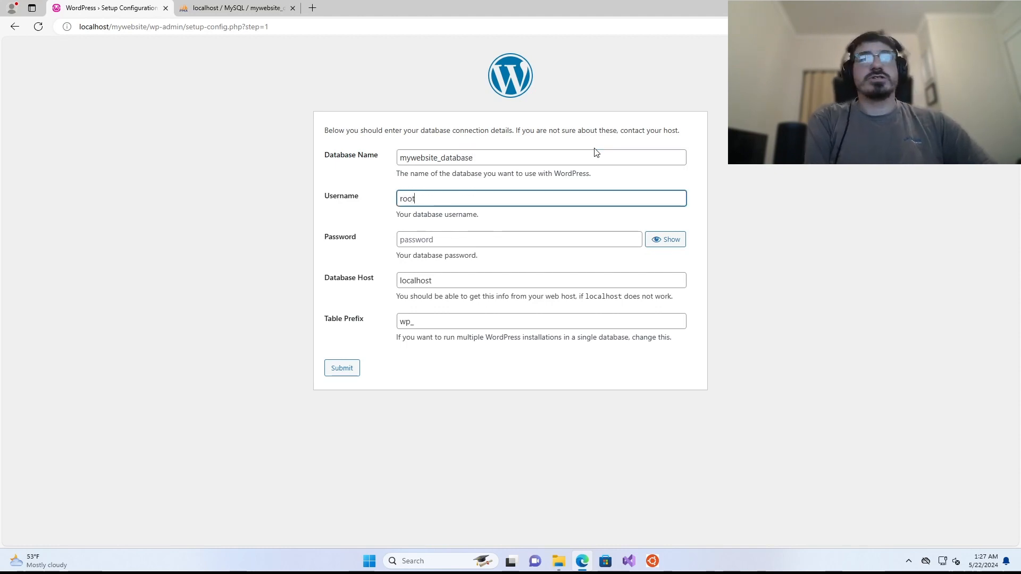
key("Tab")
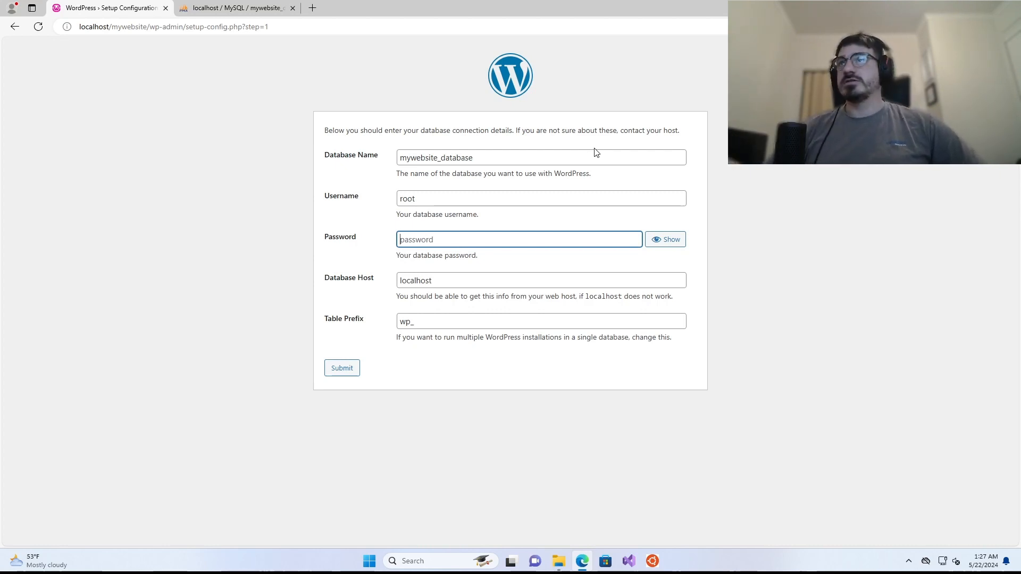
- Keep host localhost and table prefix wp_, then submit the connection details
left_click(499, 275)
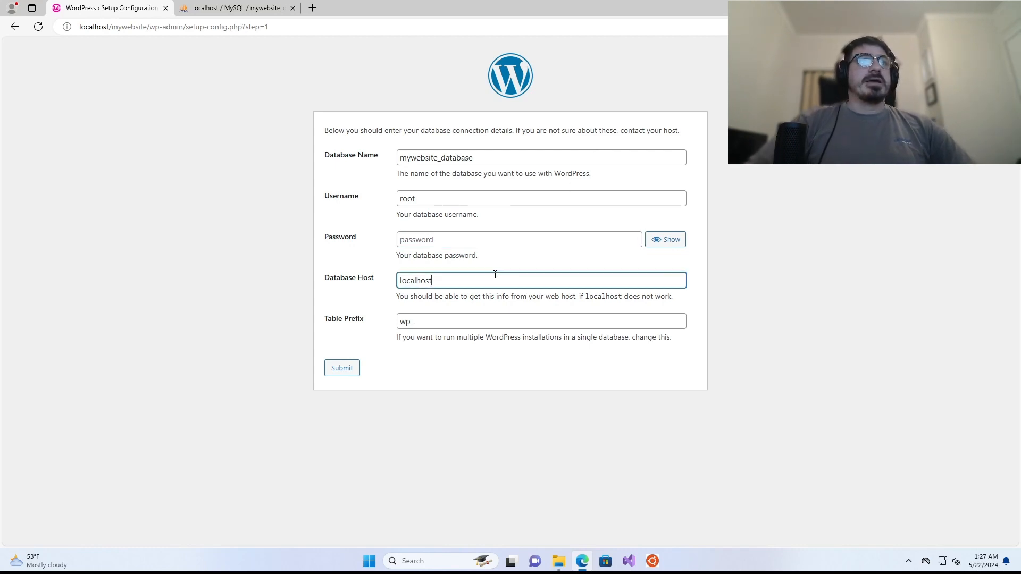
left_click(446, 326)
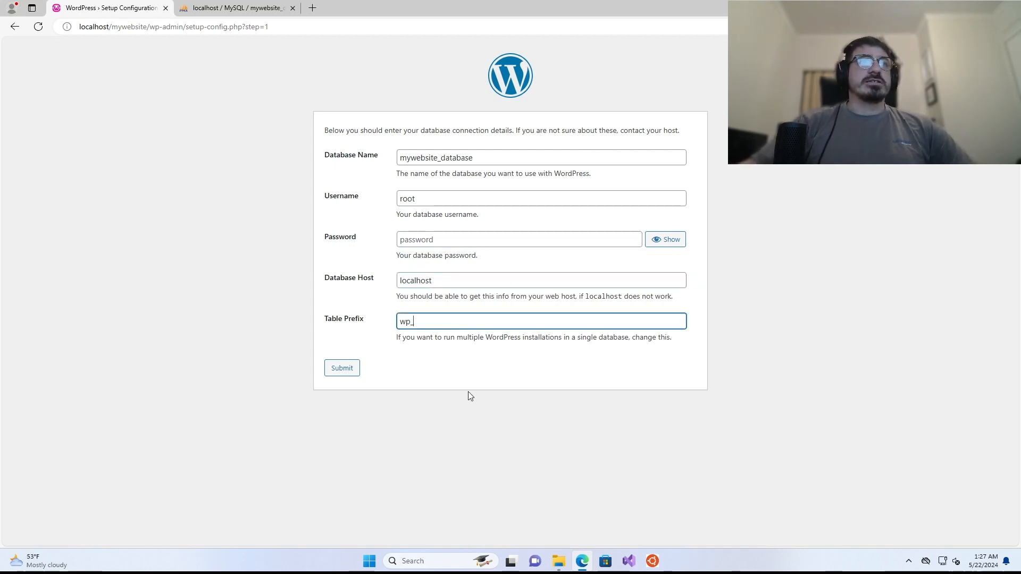
left_click(468, 391)
left_click(419, 321)
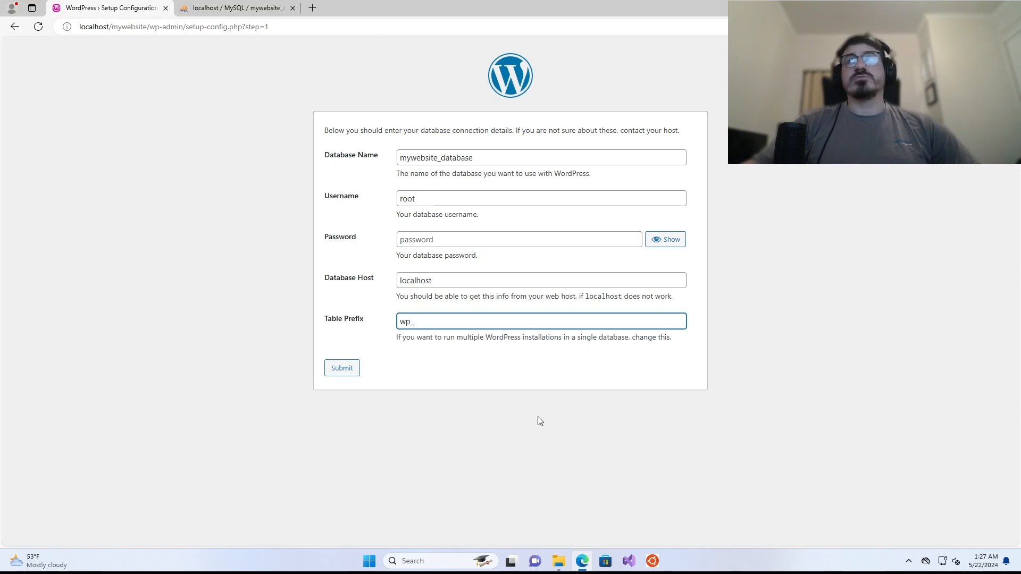
left_click(546, 405)
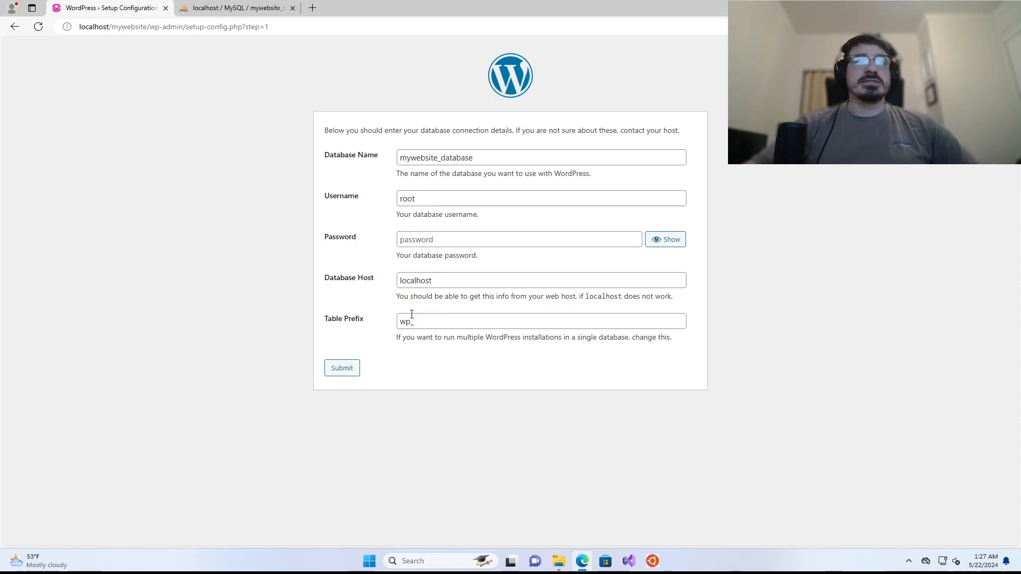
left_click(342, 368)
left_click(365, 169)
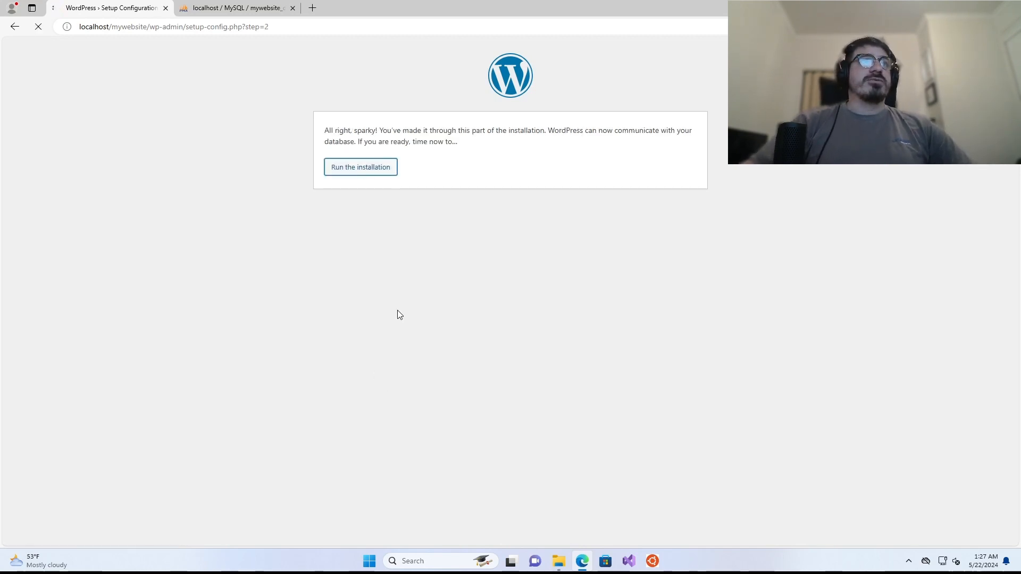
- Enter site title 'My Test Website', an admin username and the admin password
type("My Test ")
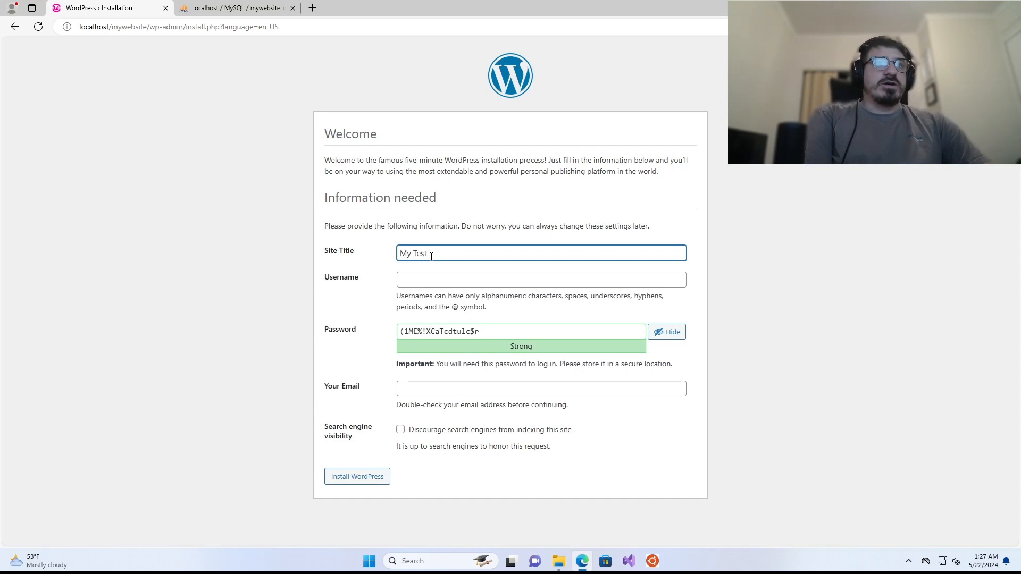
type("We")
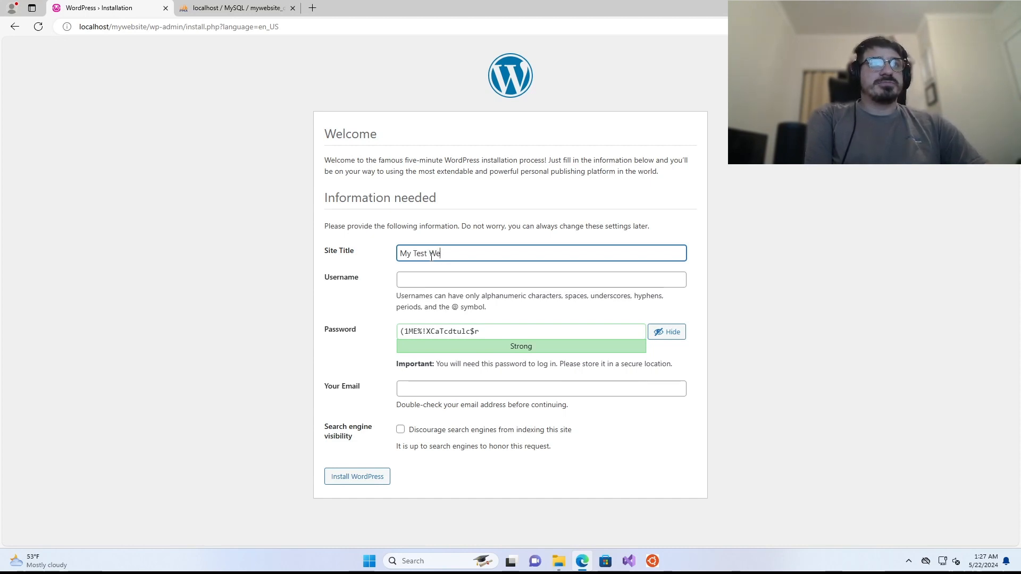
type("bsite")
key("Tab")
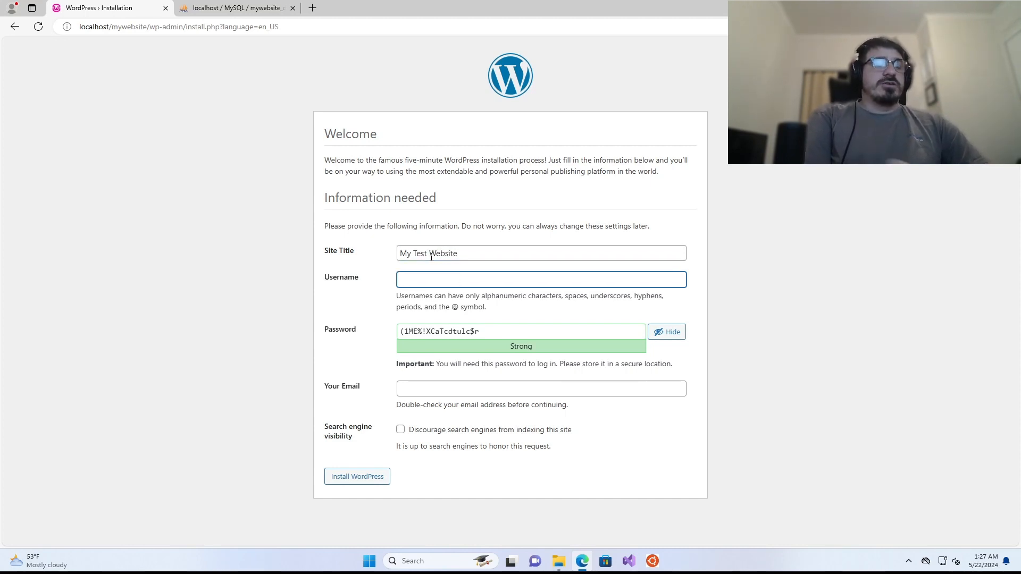
type("allan")
key("Tab")
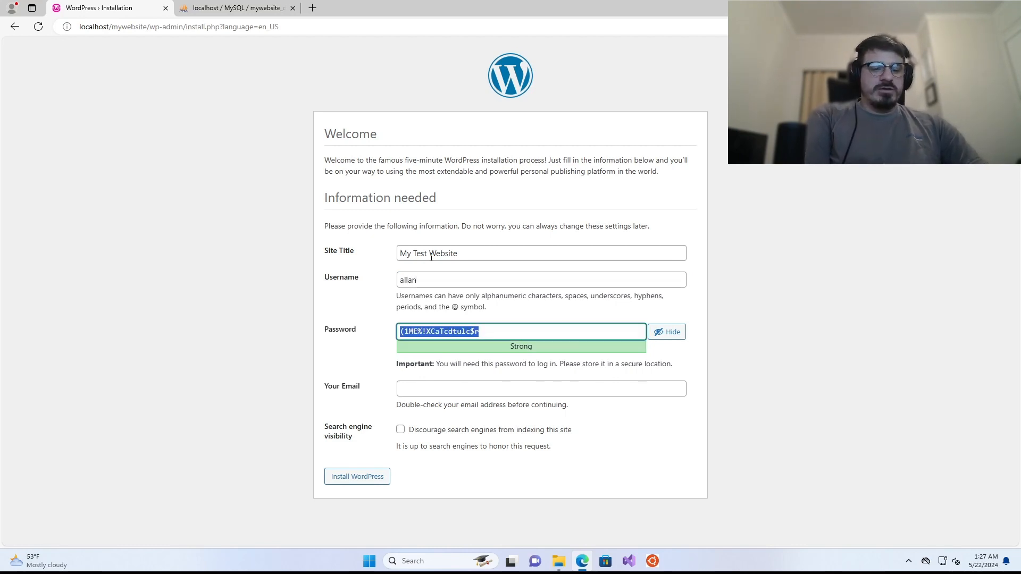
type("p")
key("BackSpace")
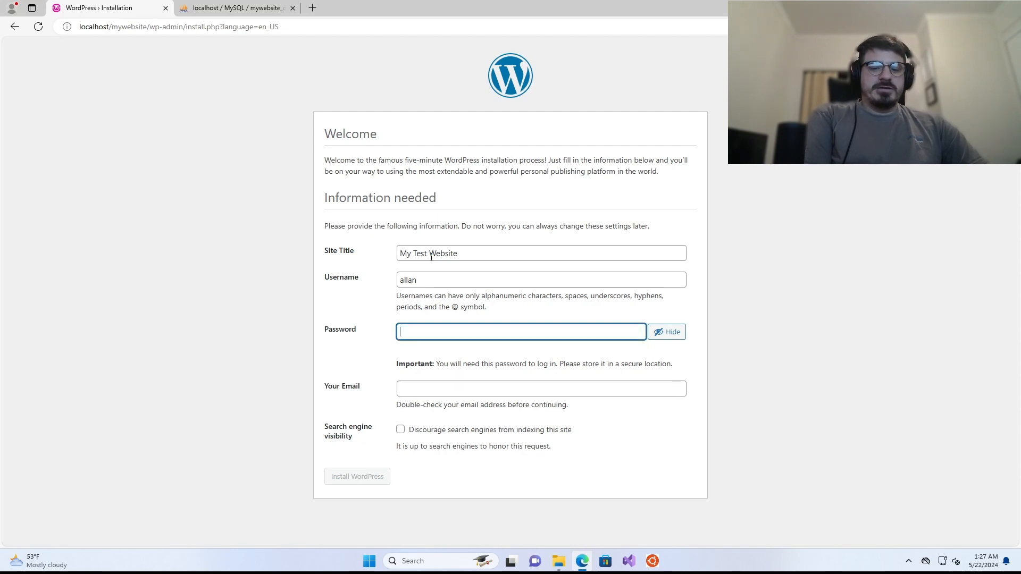
type("Pa$$w")
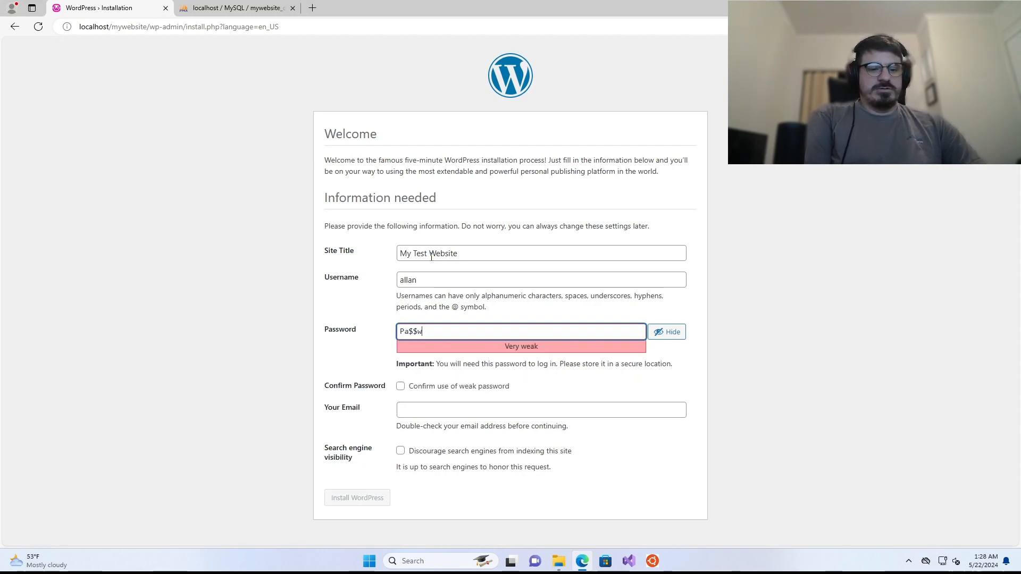
type("0rd")
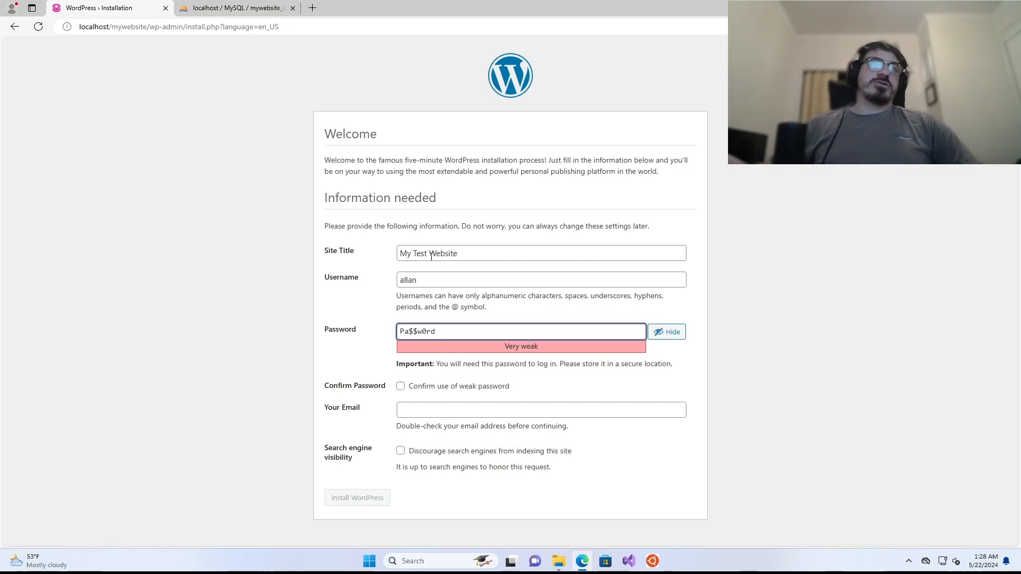
- Confirm use of the weak password, fill in the admin e-mail, and install WordPress
left_click(442, 413)
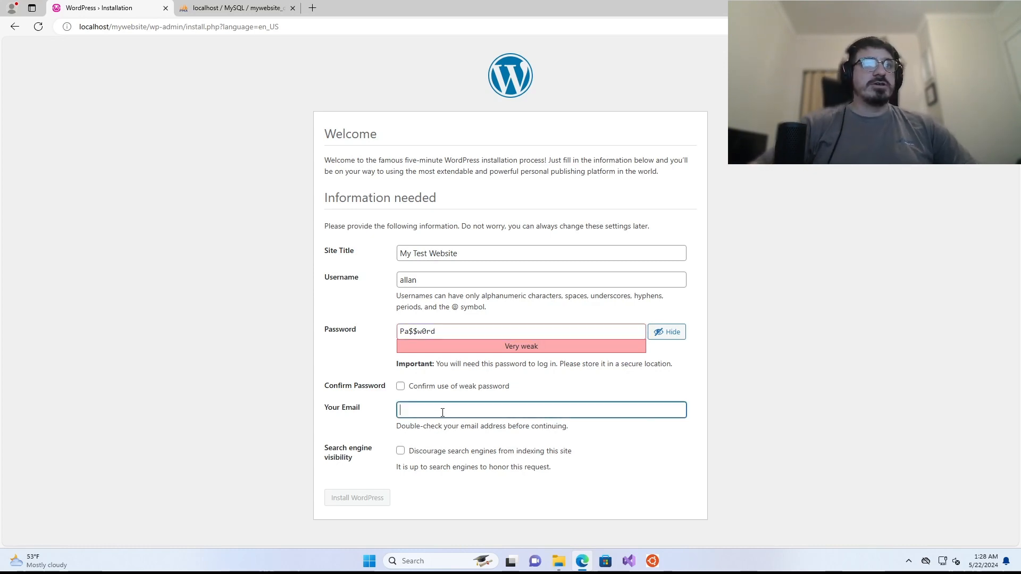
left_click(400, 387)
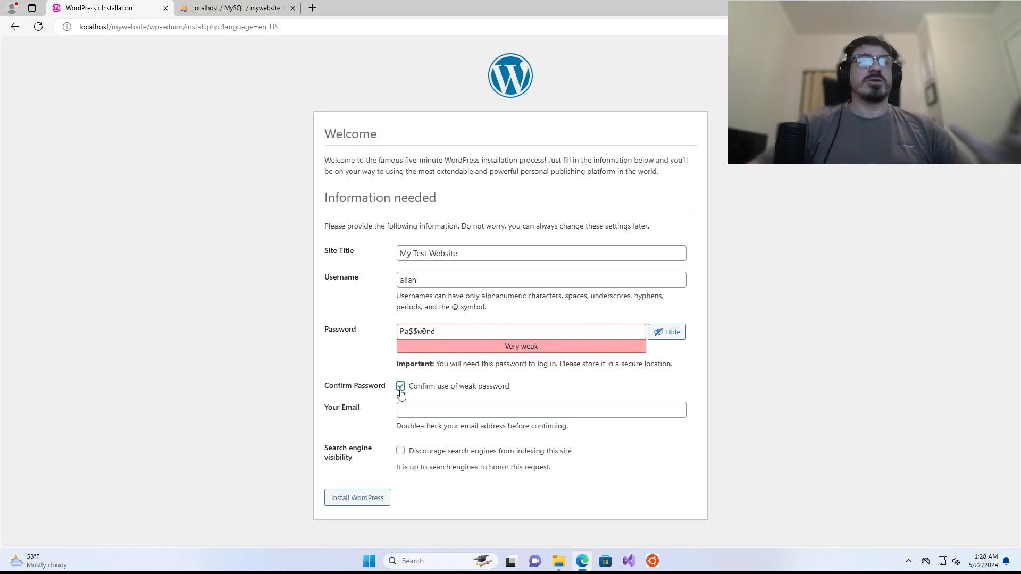
left_click(414, 407)
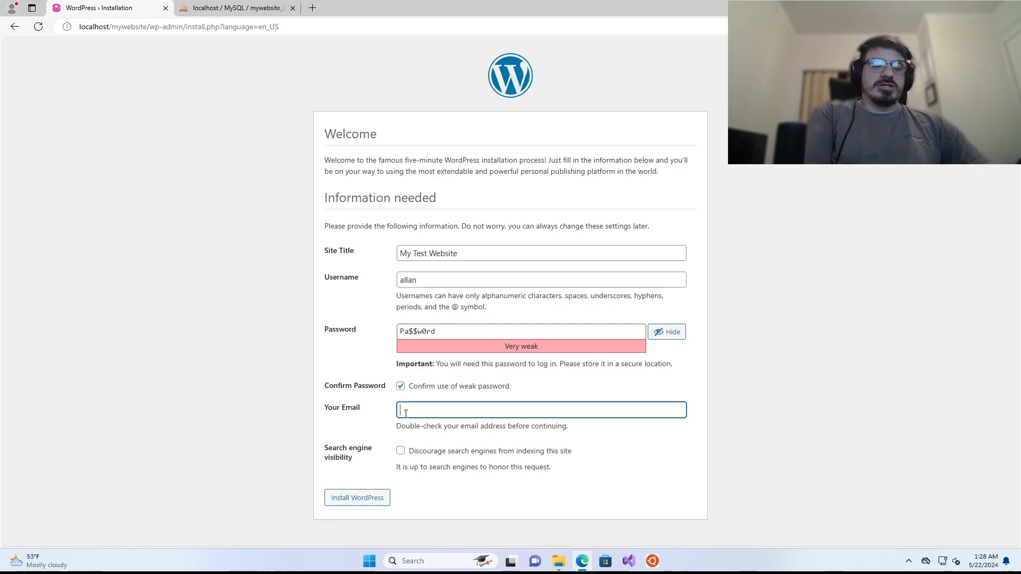
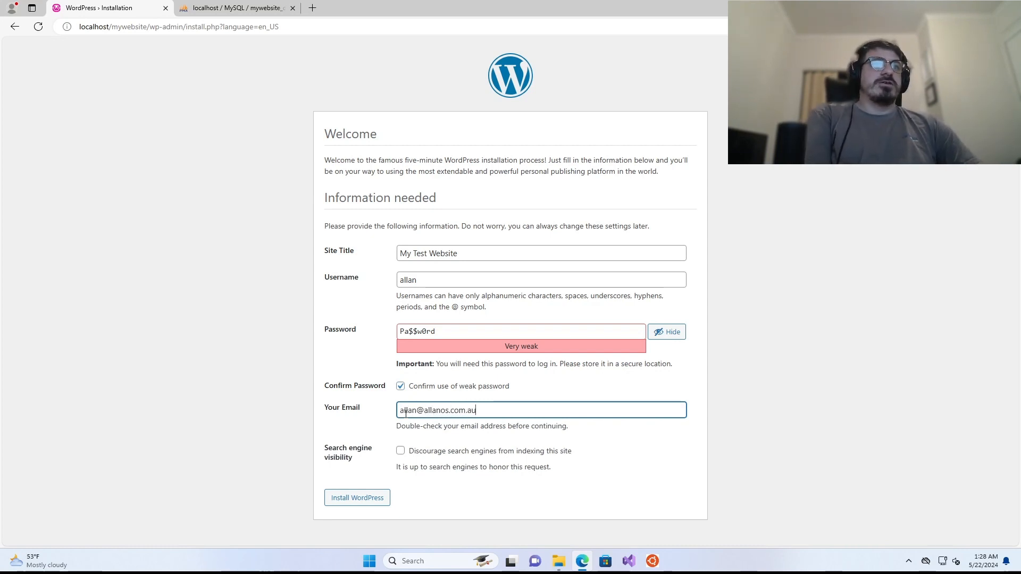
left_click(358, 500)
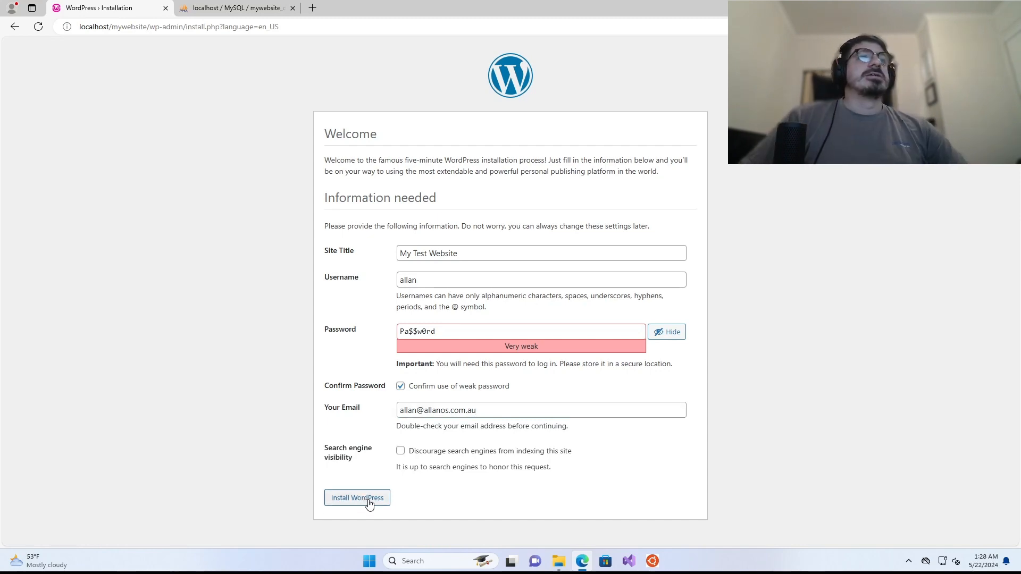